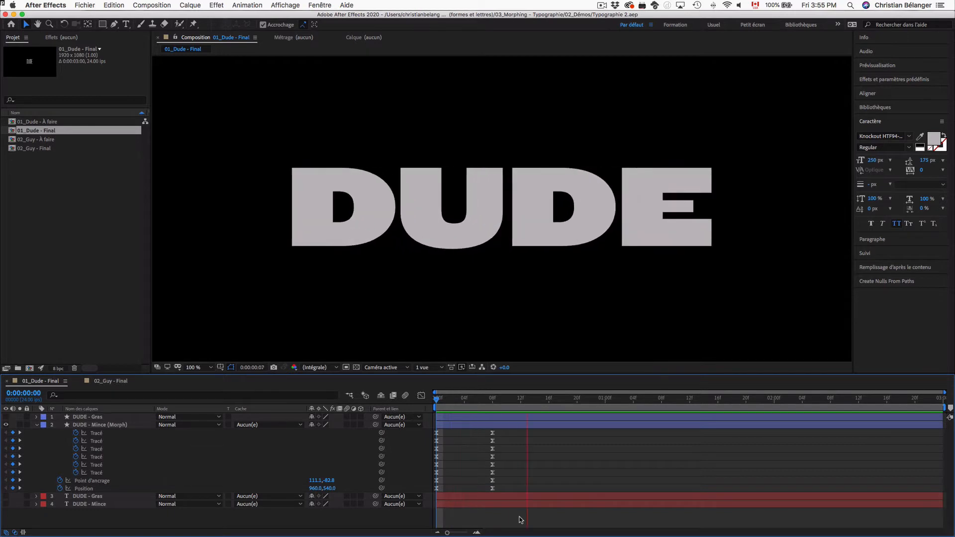
Preview the finished morph animations in the 02_Guy - Final and 01_Dude - Final compositions, returning the latter to its first frame
{"action": "double_click", "coordinate": [63, 148]}
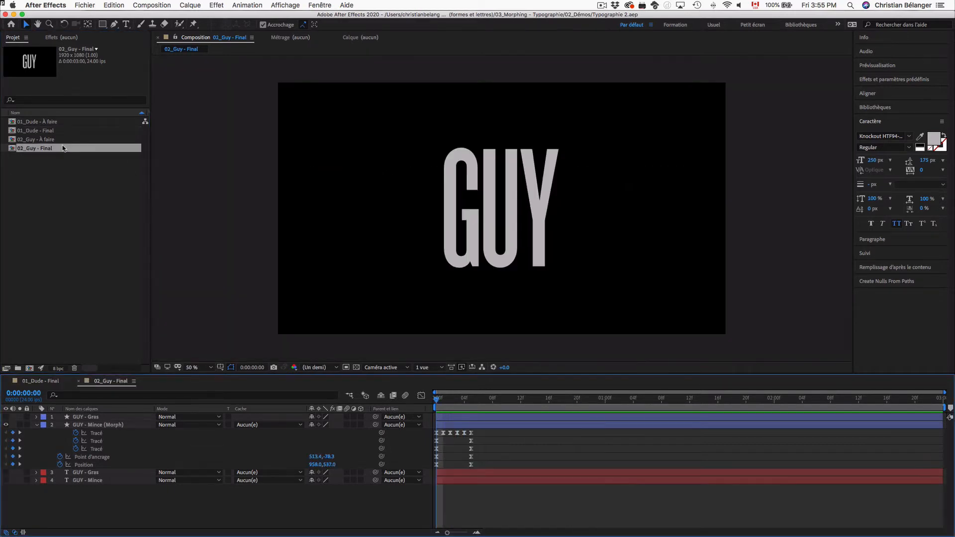
{"action": "key", "text": "space"}
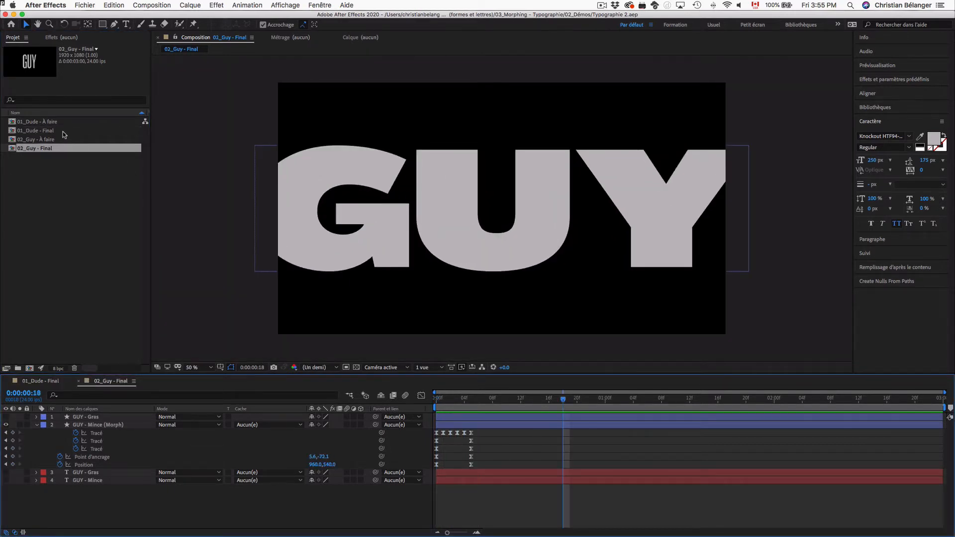
{"action": "double_click", "coordinate": [62, 131]}
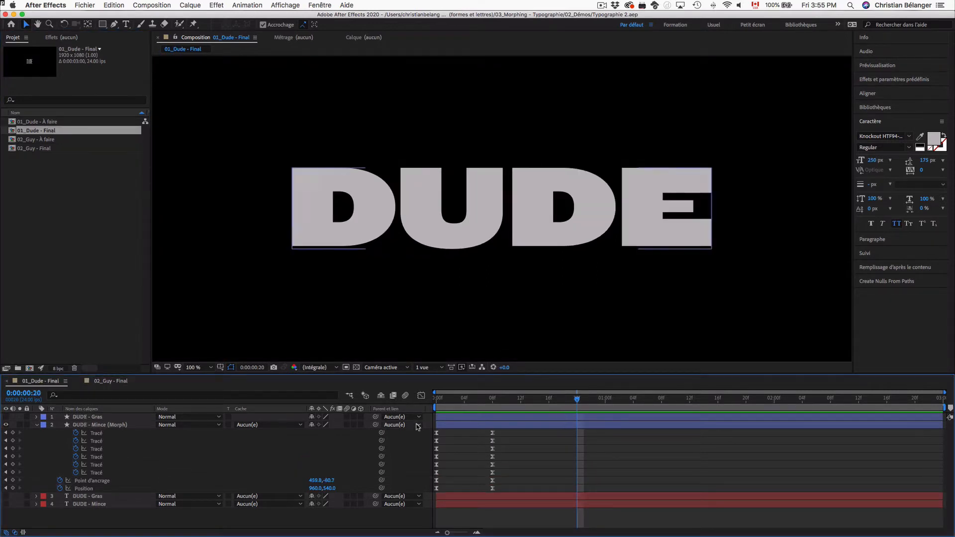
{"action": "left_click", "coordinate": [493, 399]}
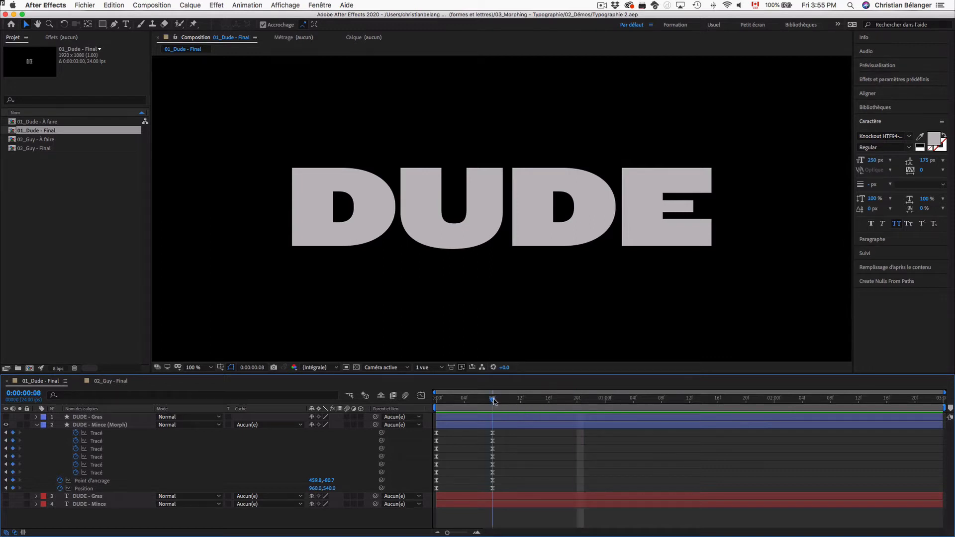
{"action": "left_click_drag", "start_coordinate": [493, 401], "coordinate": [429, 402]}
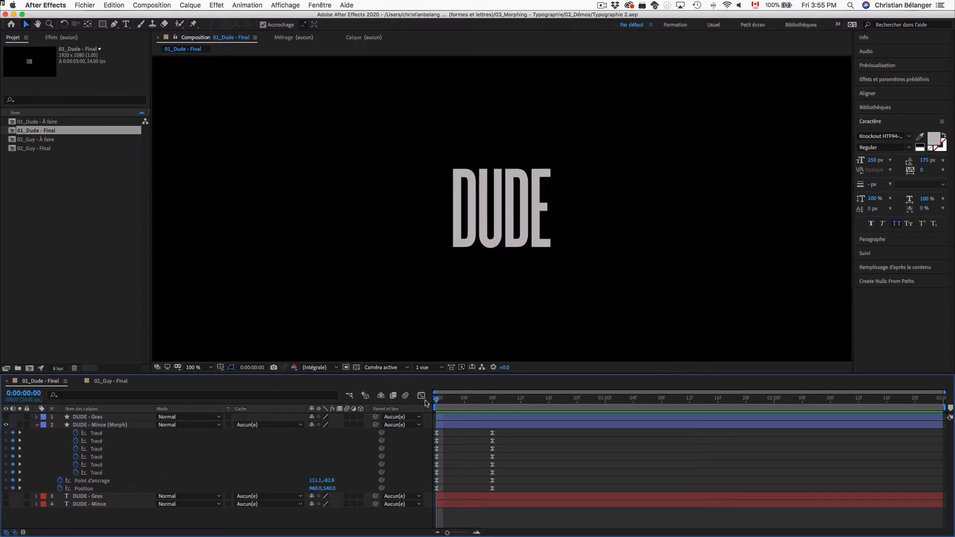
Collapse and hide the DUDE - Mince (Morph) layer, show the DUDE - Mince text layer instead, and examine its font family
{"action": "left_click", "coordinate": [37, 425]}
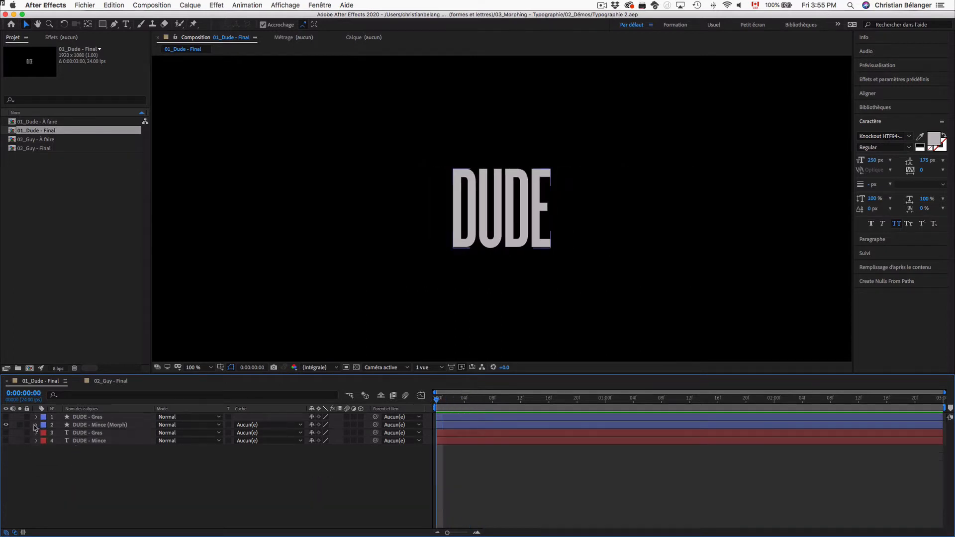
{"action": "left_click", "coordinate": [6, 425]}
{"action": "left_click", "coordinate": [6, 441]}
{"action": "left_click", "coordinate": [94, 440]}
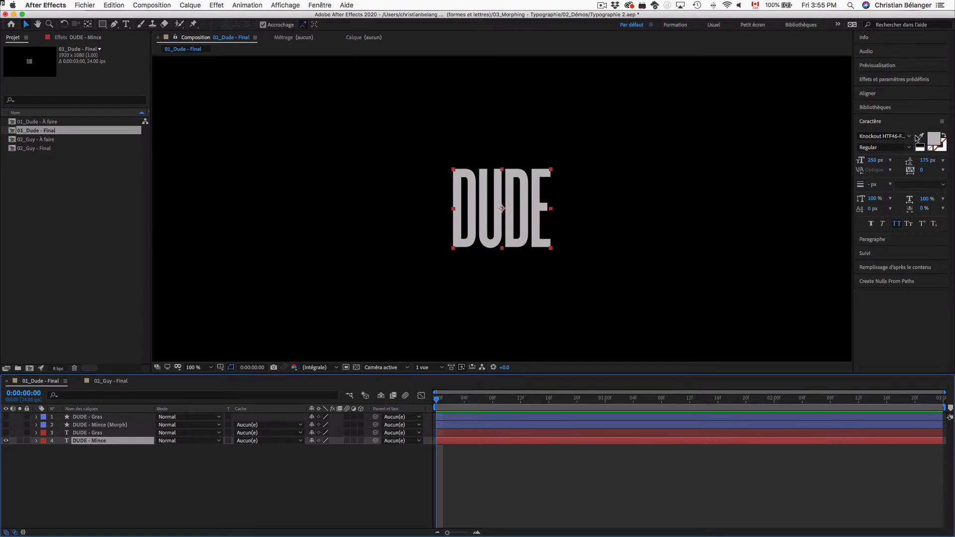
{"action": "left_click", "coordinate": [909, 136]}
{"action": "scroll", "coordinate": [891, 224], "scroll_direction": "up", "scroll_amount": 5}
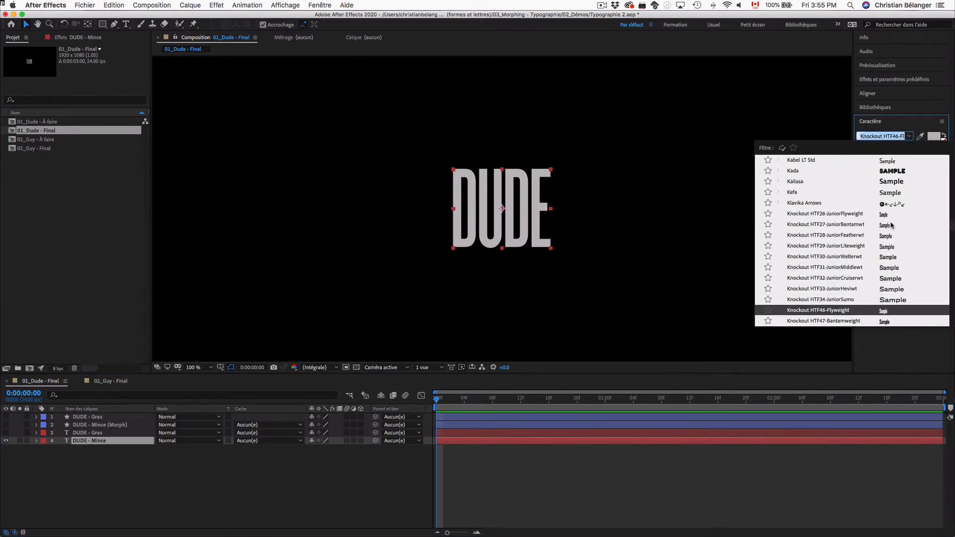
{"action": "left_click", "coordinate": [560, 468]}
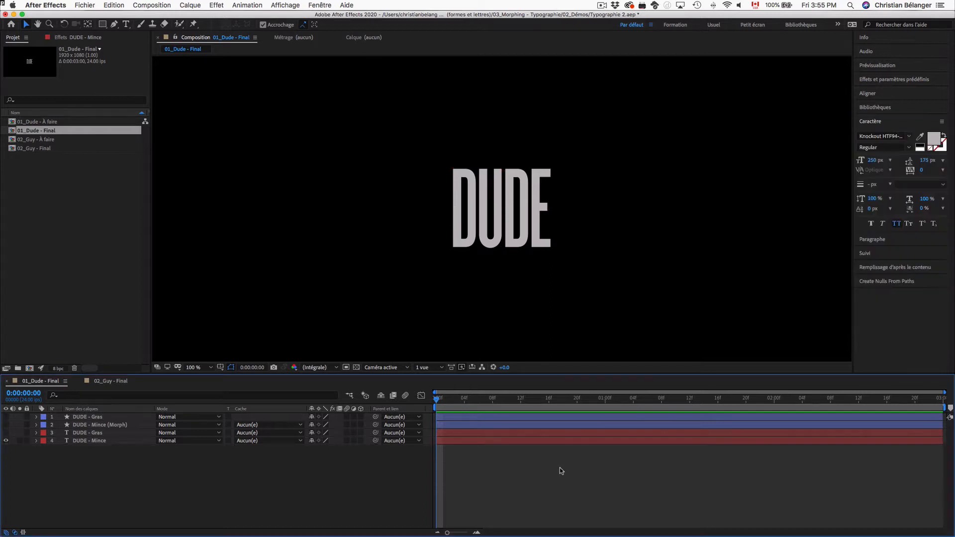
{"action": "left_click_drag", "start_coordinate": [391, 191], "coordinate": [615, 272]}
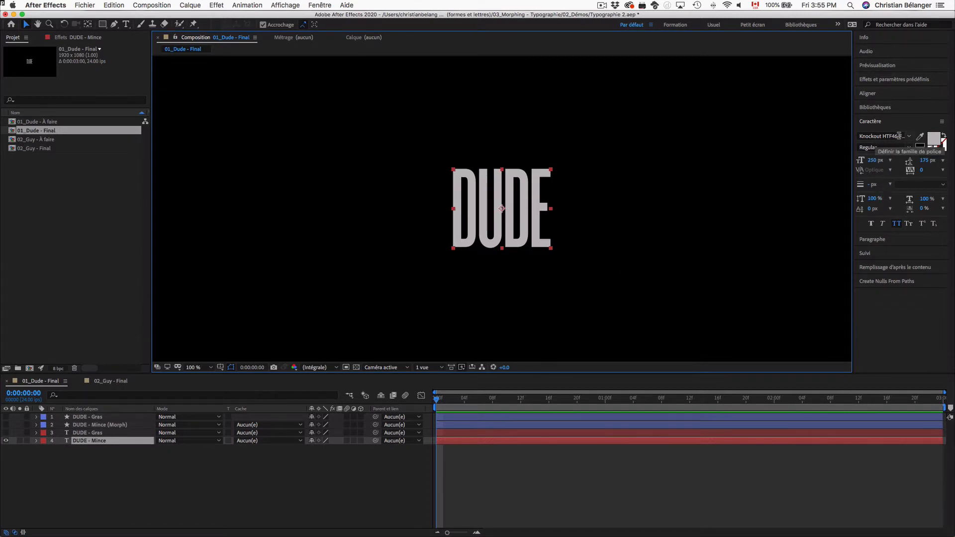
Hide the DUDE - Mince text layer and examine the DUDE - Gras text layer in its place
{"action": "left_click", "coordinate": [7, 441]}
{"action": "left_click", "coordinate": [6, 433]}
{"action": "left_click", "coordinate": [107, 432]}
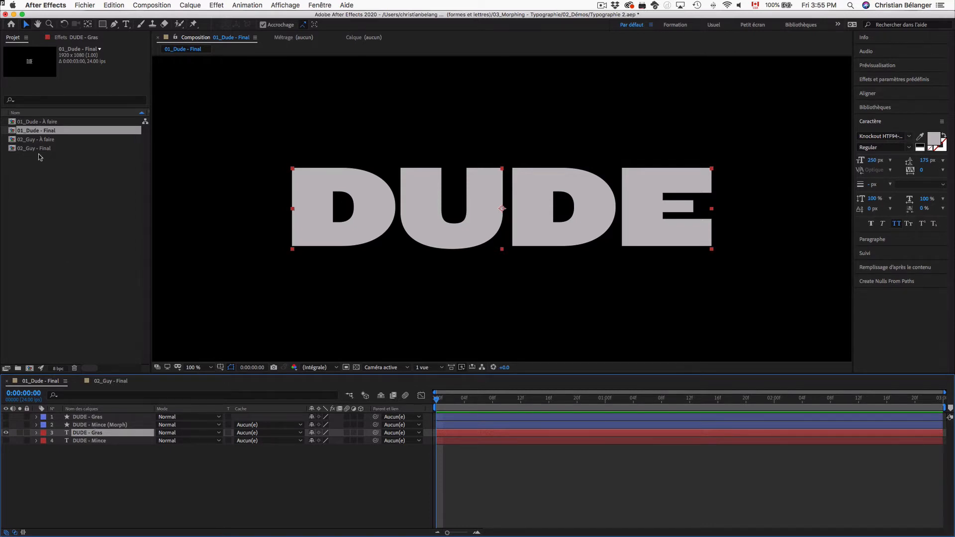
Open the 01_Dude - À faire composition and compare its DUDE - Gras and DUDE - Mince text layers, leaving only DUDE - Mince shown
{"action": "double_click", "coordinate": [53, 123]}
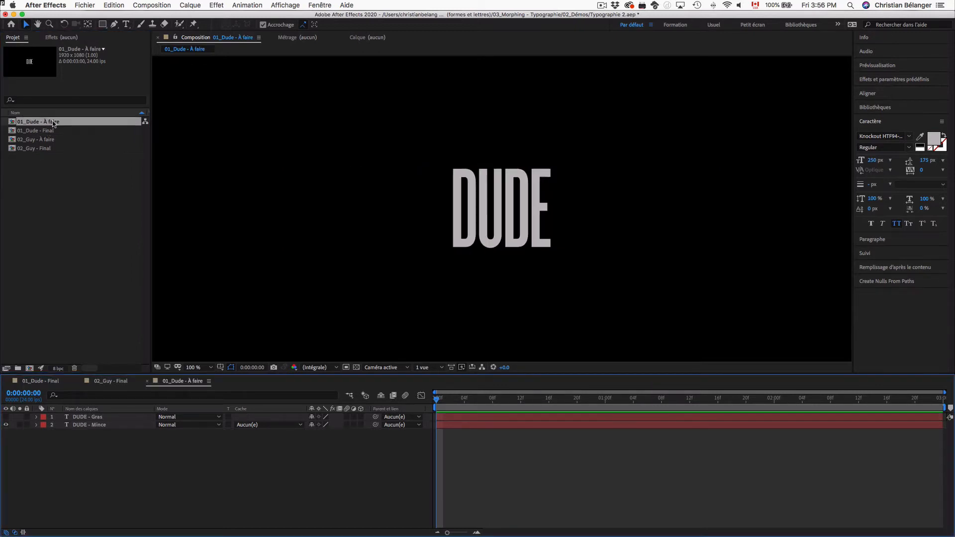
{"action": "left_click", "coordinate": [6, 425]}
{"action": "left_click", "coordinate": [6, 417]}
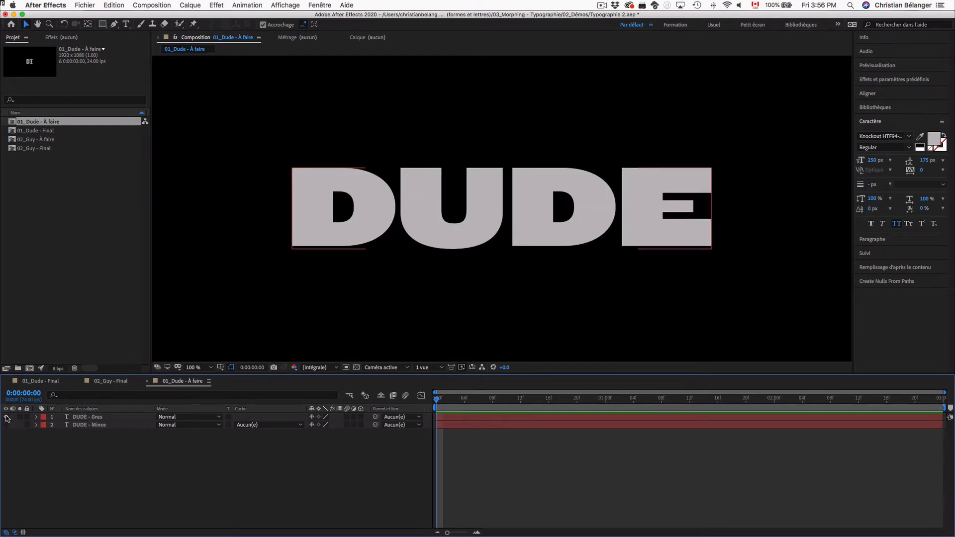
{"action": "left_click", "coordinate": [6, 417]}
{"action": "left_click", "coordinate": [6, 425]}
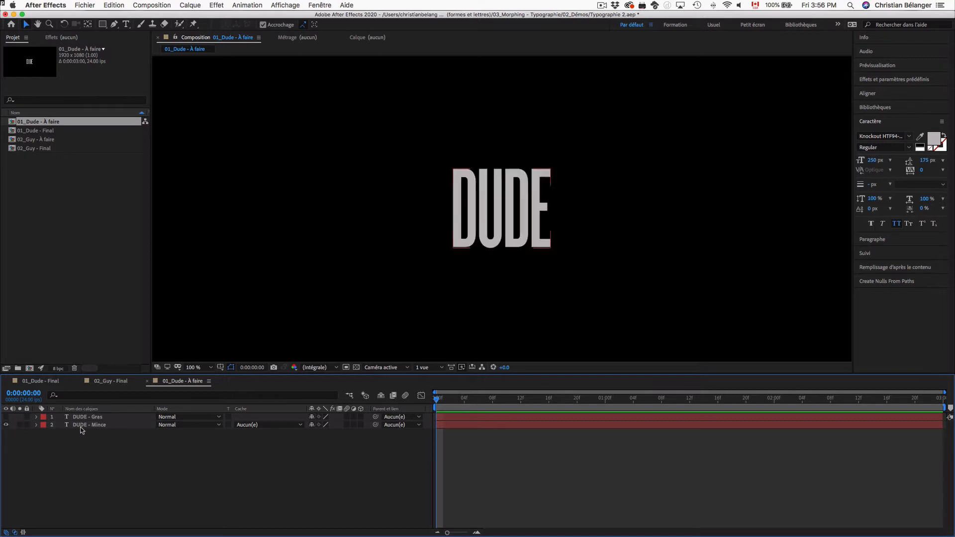
Create shapes from the DUDE - Mince text layer
{"action": "left_click", "coordinate": [90, 426]}
{"action": "right_click", "coordinate": [101, 426]}
{"action": "mouse_move", "coordinate": [147, 464]}
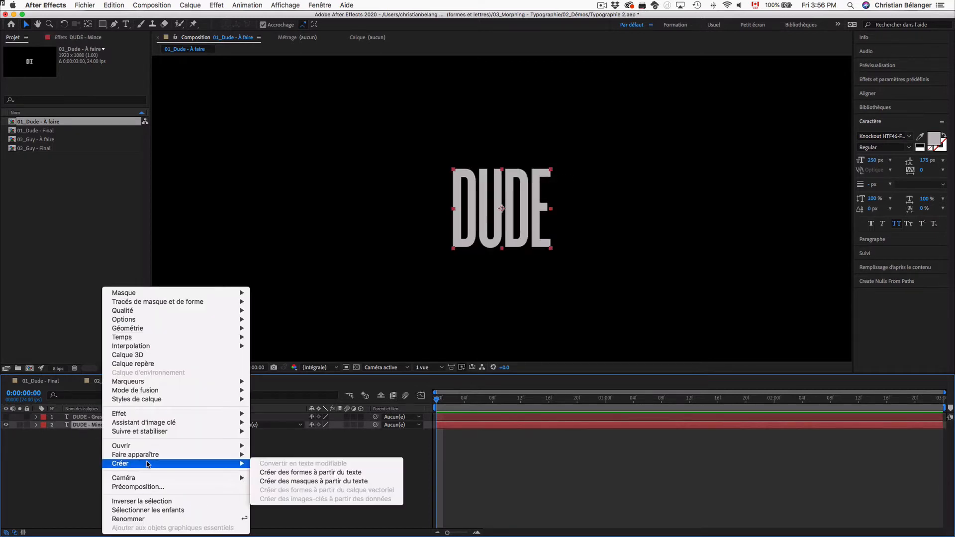
{"action": "left_click", "coordinate": [294, 473]}
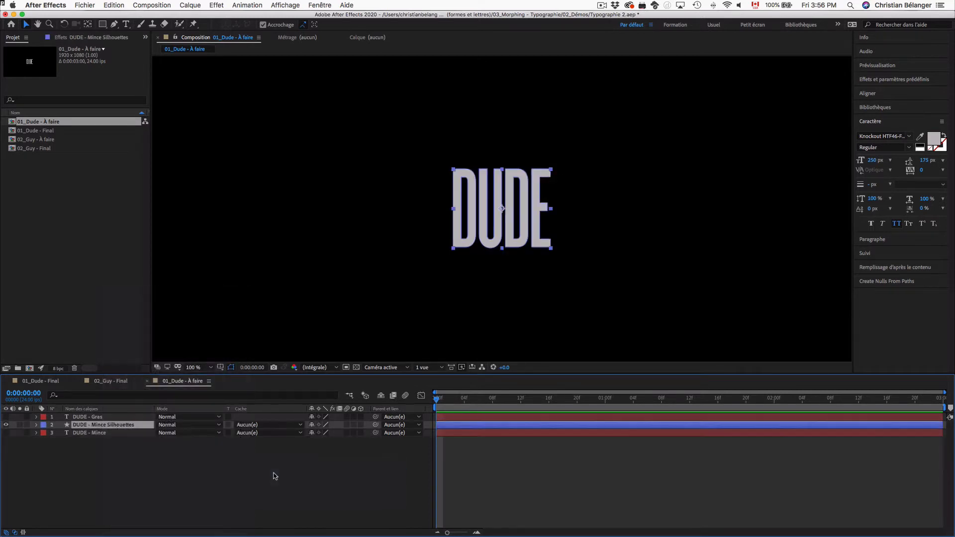
Hide the DUDE - Mince Silhouettes layer, show the DUDE - Gras text layer, and create shapes from its text
{"action": "left_click", "coordinate": [6, 424]}
{"action": "left_click", "coordinate": [6, 417]}
{"action": "left_click", "coordinate": [94, 417]}
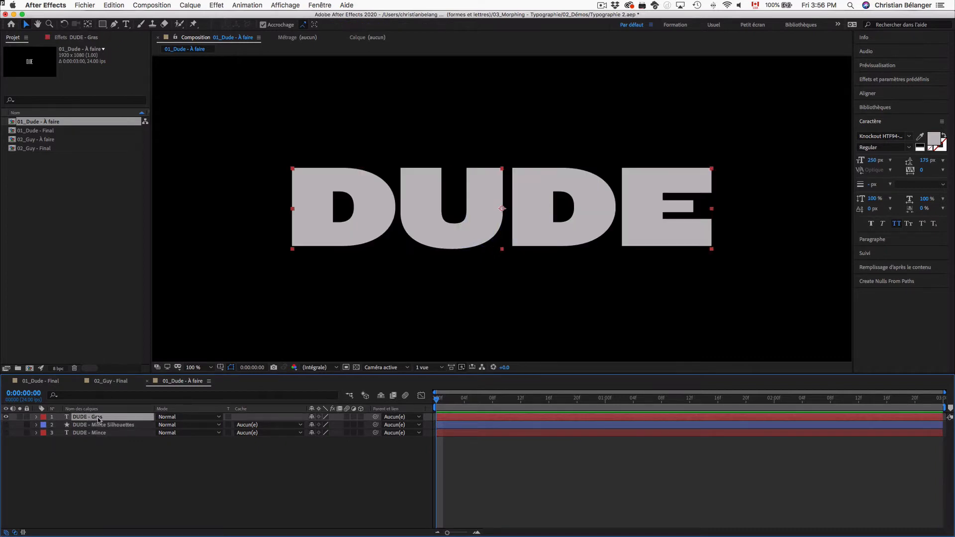
{"action": "right_click", "coordinate": [98, 418]}
{"action": "mouse_move", "coordinate": [149, 463]}
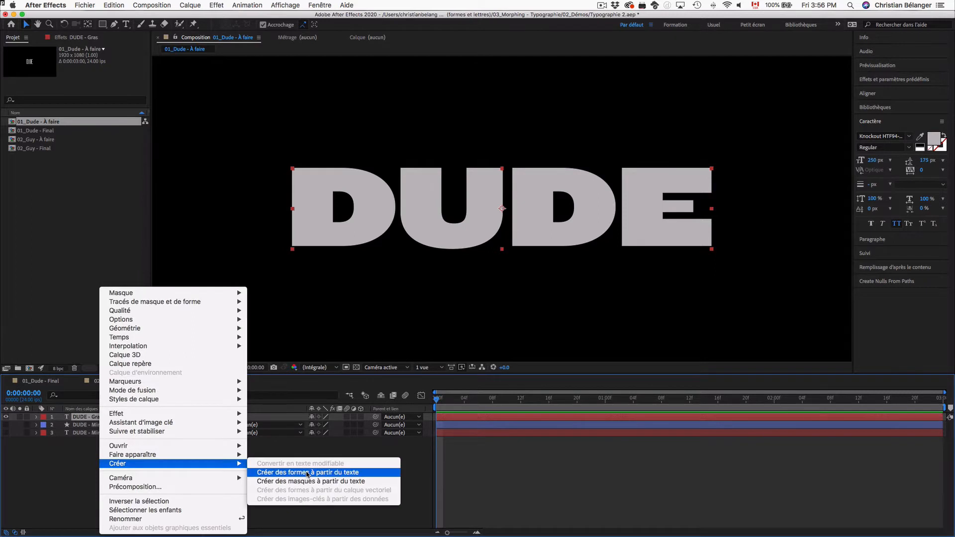
{"action": "left_click", "coordinate": [302, 473]}
Move the DUDE - Mince Silhouettes layer directly below DUDE - Gras Silhouettes, above the two text layers
{"action": "left_click_drag", "start_coordinate": [97, 433], "coordinate": [97, 422]}
{"action": "left_click", "coordinate": [89, 452]}
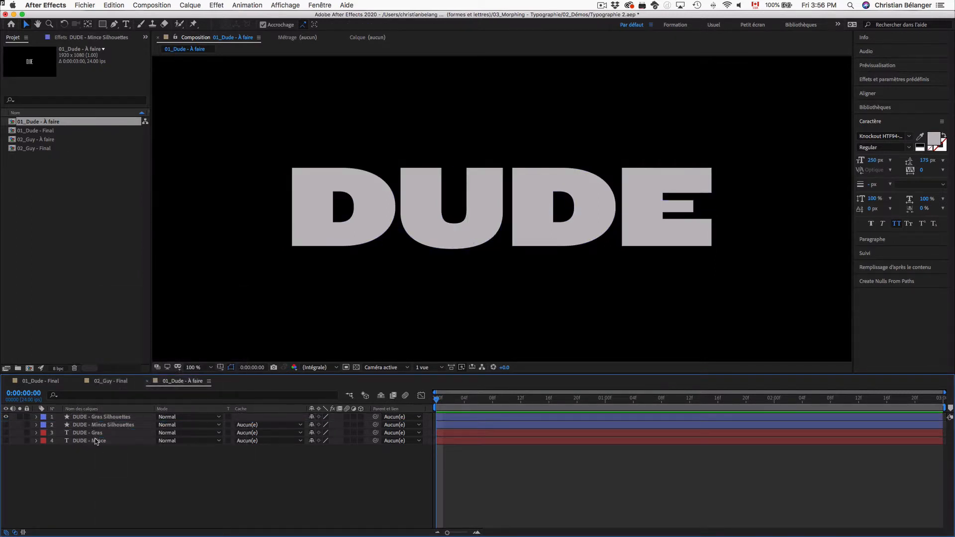
{"action": "left_click", "coordinate": [105, 434]}
{"action": "left_click", "coordinate": [105, 442], "text": "shift"}
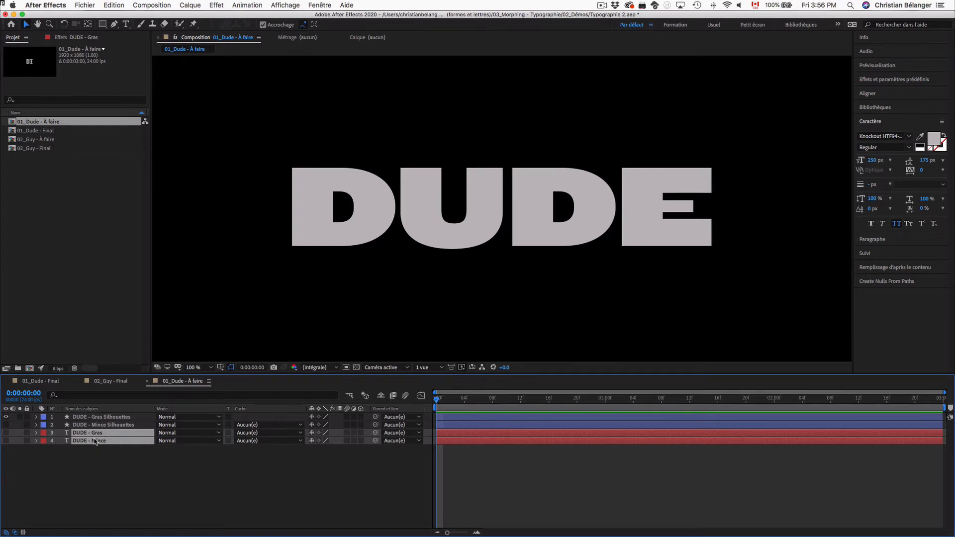
{"action": "left_click", "coordinate": [101, 463]}
Rename the DUDE - Mince Silhouettes layer as "DUDE - Mince (Morph)"
{"action": "left_click", "coordinate": [103, 427]}
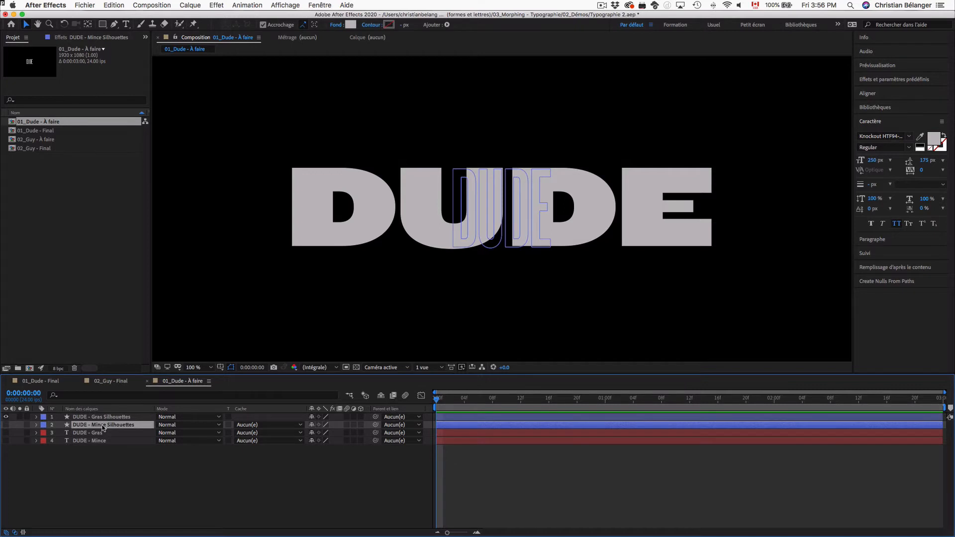
{"action": "key", "text": "Return"}
{"action": "left_click", "coordinate": [95, 425]}
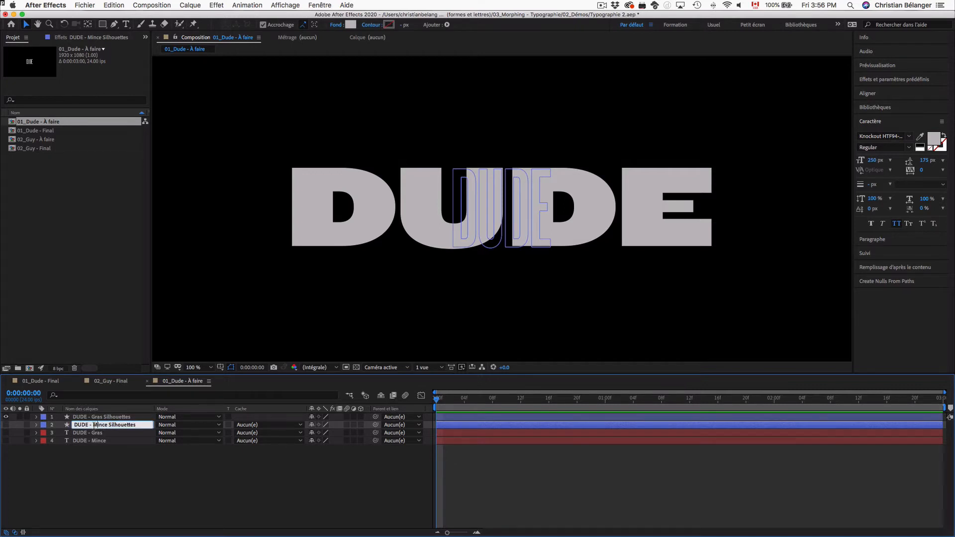
{"action": "left_click_drag", "start_coordinate": [109, 425], "coordinate": [187, 426]}
{"action": "type", "text": "(Morph"}
{"action": "key", "text": "Return"}
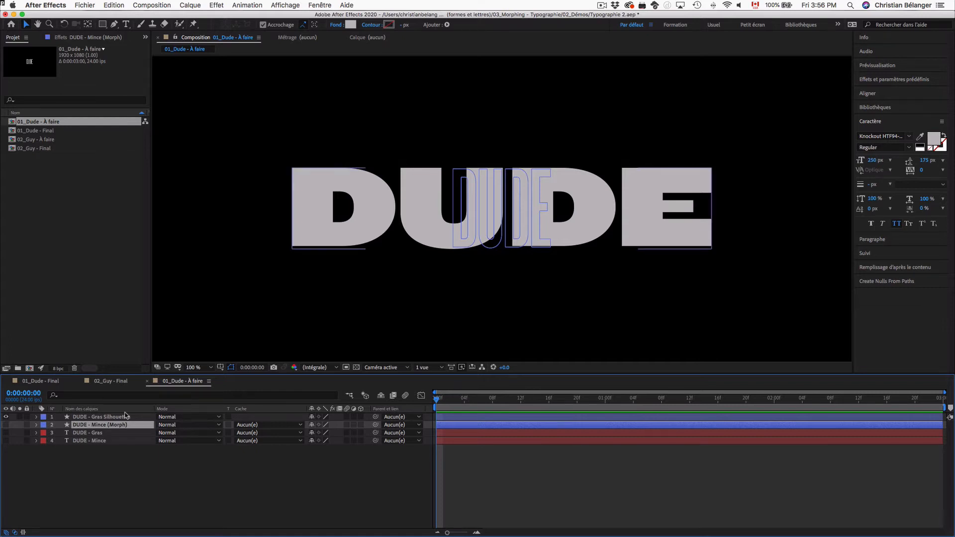
Rename the DUDE - Gras Silhouettes layer as "DUDE - Gras"
{"action": "left_click", "coordinate": [82, 418]}
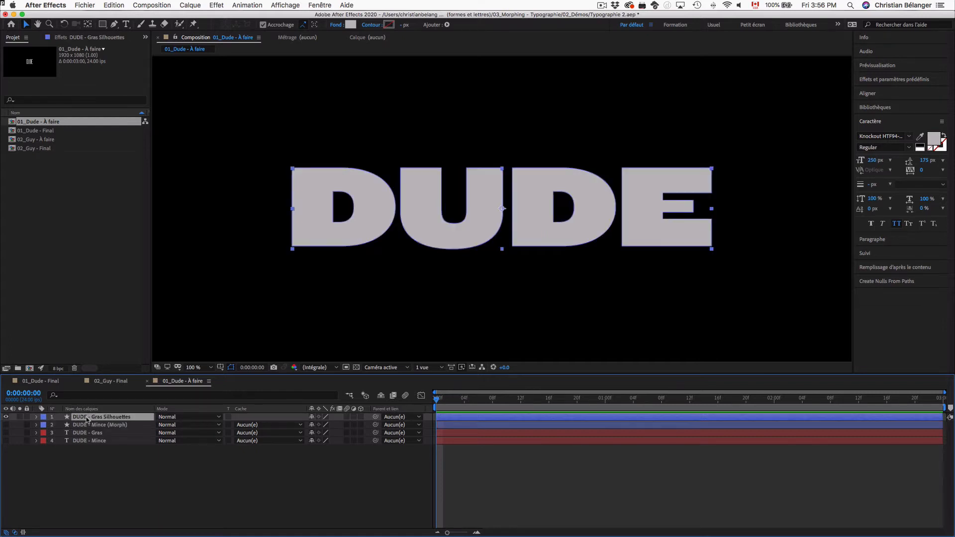
{"action": "left_click", "coordinate": [96, 418]}
{"action": "left_click_drag", "start_coordinate": [104, 416], "coordinate": [195, 418]}
{"action": "key", "text": "BackSpace"}
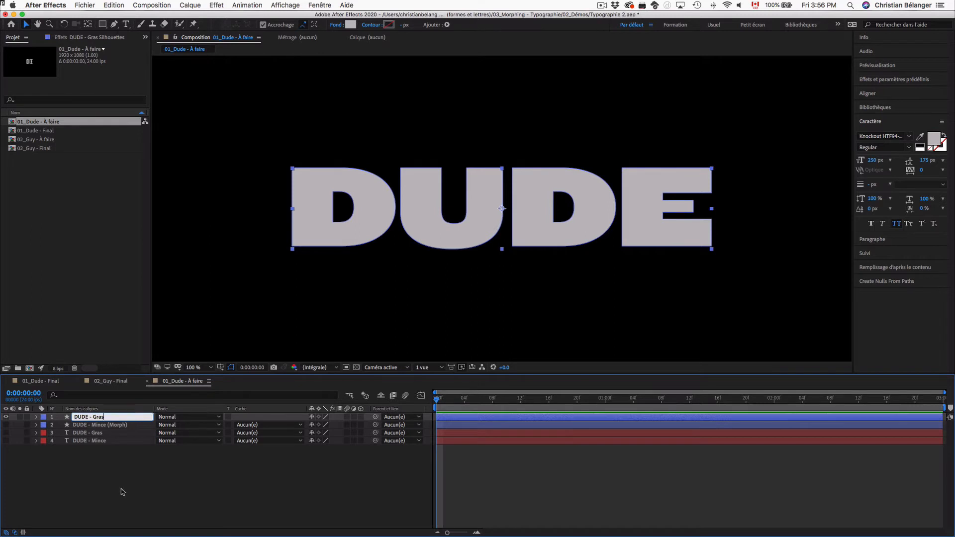
{"action": "left_click", "coordinate": [121, 489]}
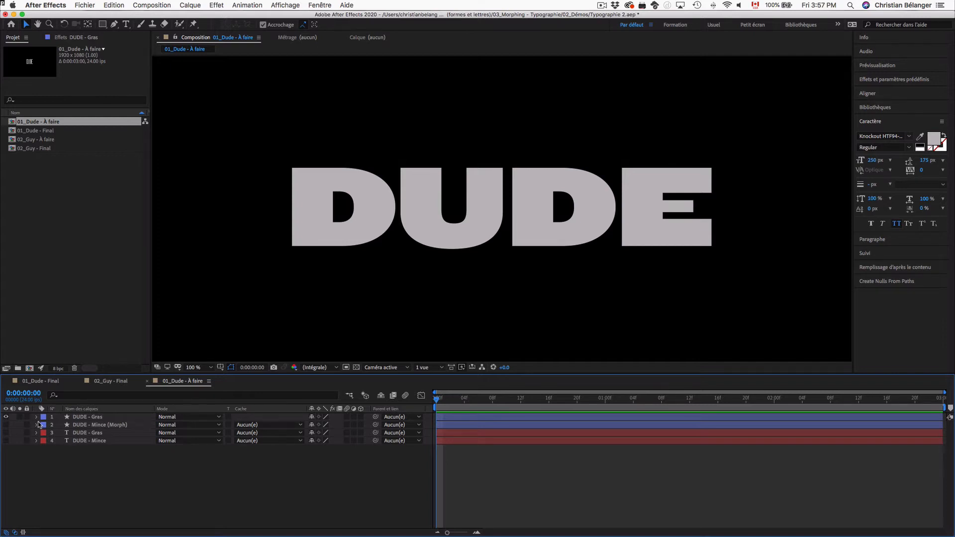
Show only the DUDE - Mince (Morph) layer and expand its first D group down to the Tracé properties of both paths
{"action": "left_click", "coordinate": [6, 417]}
{"action": "left_click", "coordinate": [6, 425]}
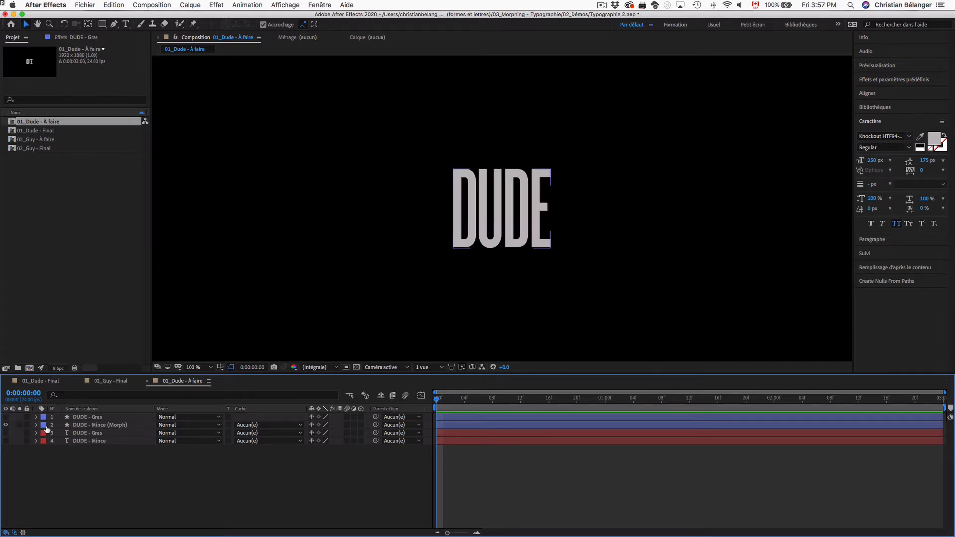
{"action": "left_click", "coordinate": [36, 425]}
{"action": "left_click", "coordinate": [44, 433]}
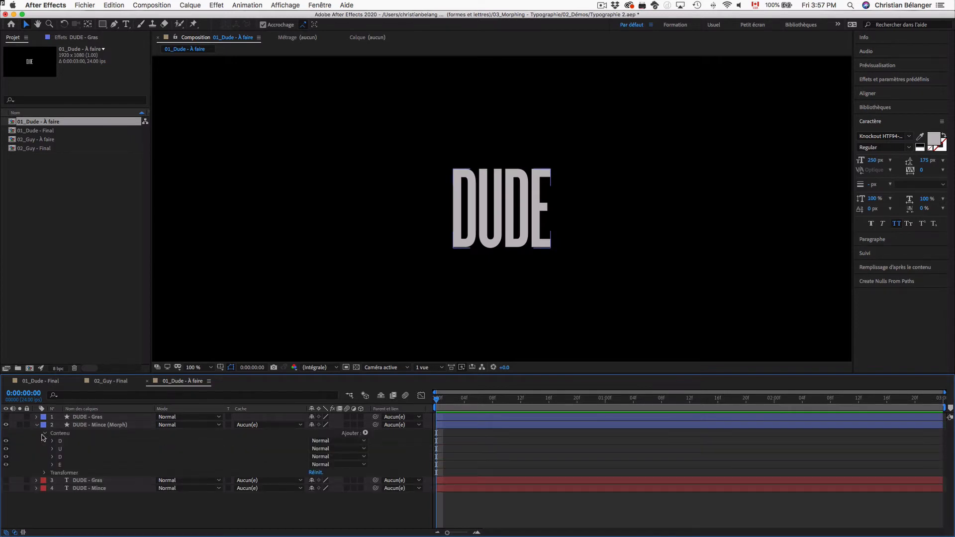
{"action": "left_click", "coordinate": [53, 441]}
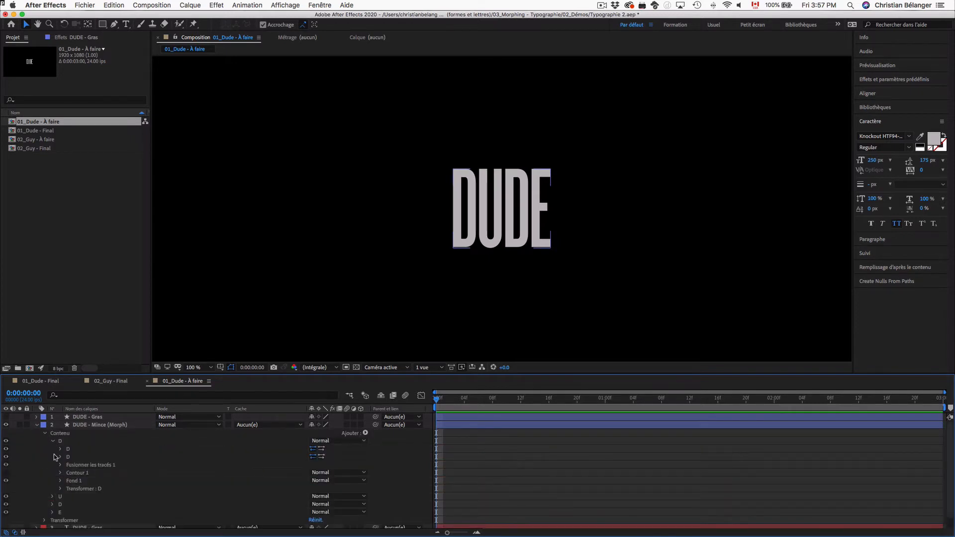
{"action": "left_click", "coordinate": [60, 449]}
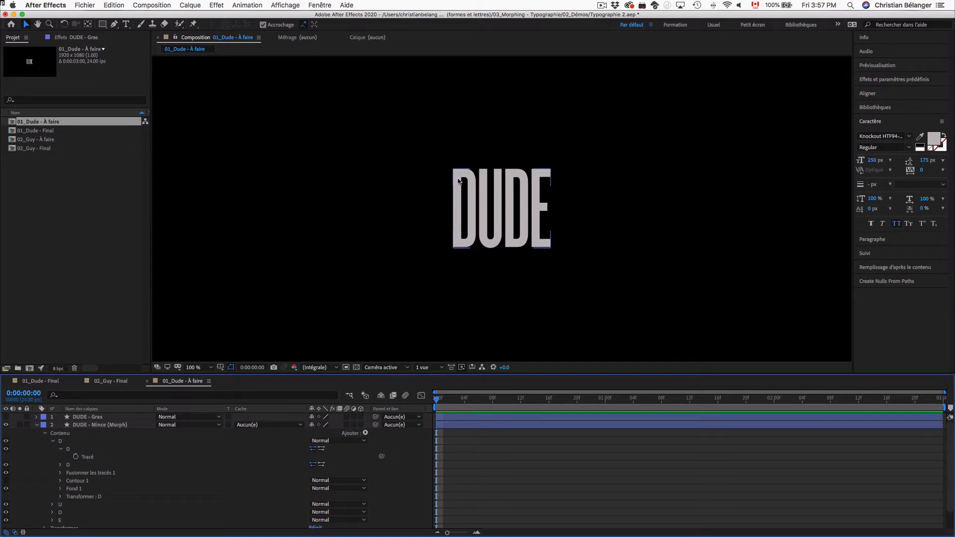
{"action": "left_click", "coordinate": [60, 464]}
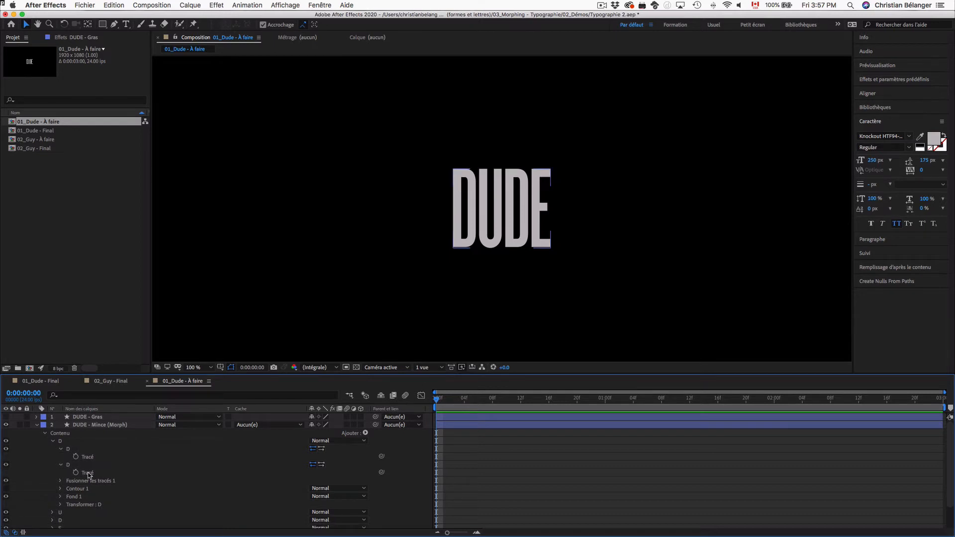
{"action": "left_click", "coordinate": [418, 282]}
Select the DUDE - Gras and DUDE - Mince (Morph) shape layers and filter the timeline properties by "tracé"
{"action": "left_click", "coordinate": [90, 418]}
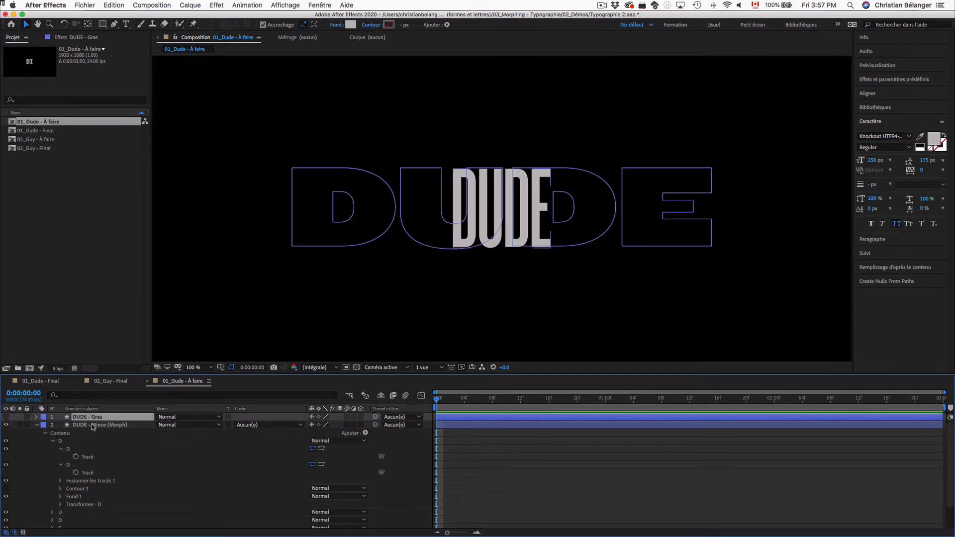
{"action": "left_click", "coordinate": [91, 424], "text": "shift"}
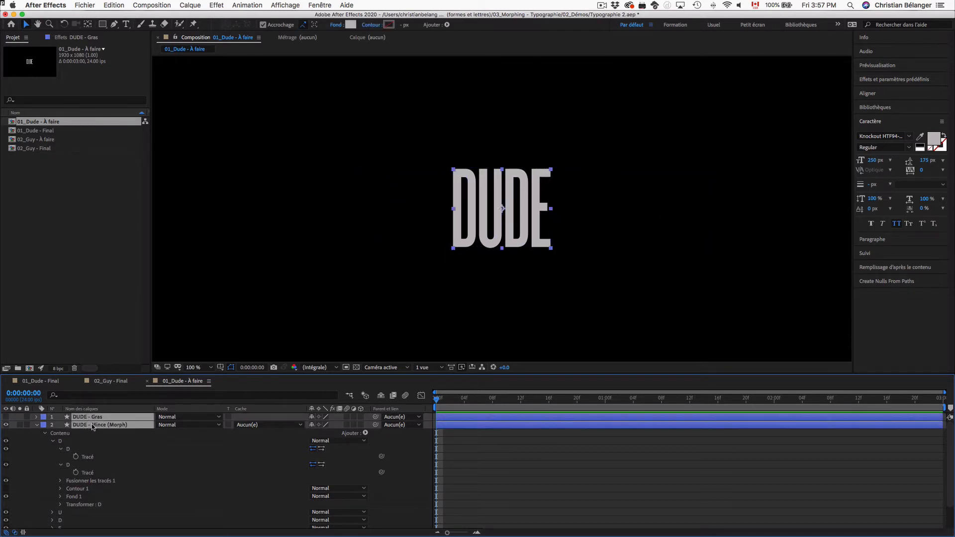
{"action": "left_click", "coordinate": [78, 395]}
{"action": "type", "text": "tracé"}
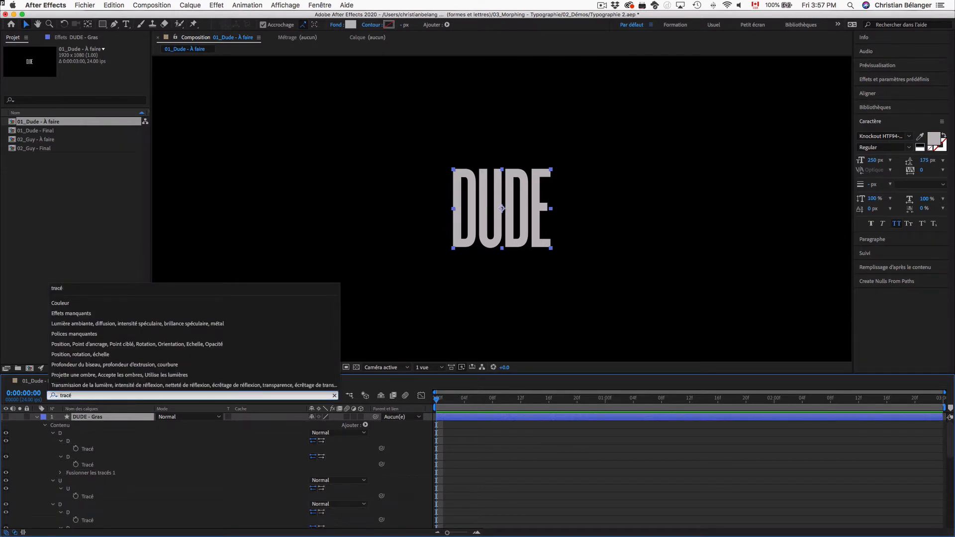
{"action": "key", "text": "Return"}
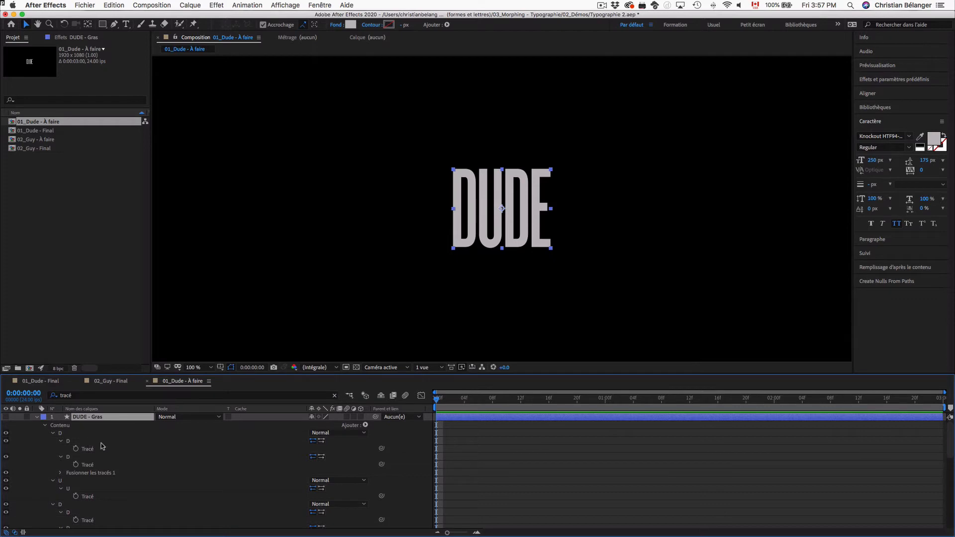
Start keyframing the Tracé properties of both paths in the first D of DUDE - Mince (Morph) at 0:00:00:00
{"action": "scroll", "coordinate": [102, 445], "scroll_direction": "down", "scroll_amount": 5}
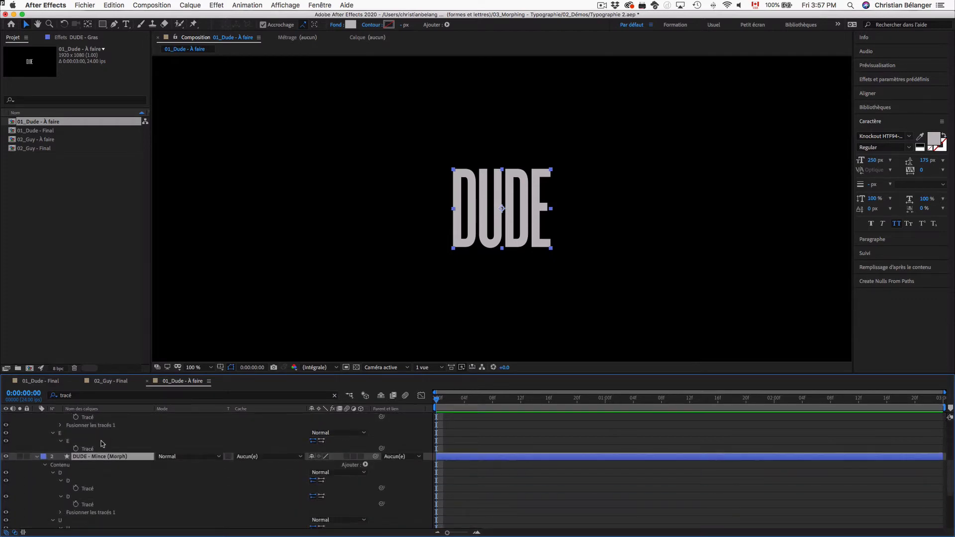
{"action": "scroll", "coordinate": [102, 443], "scroll_direction": "down", "scroll_amount": 5}
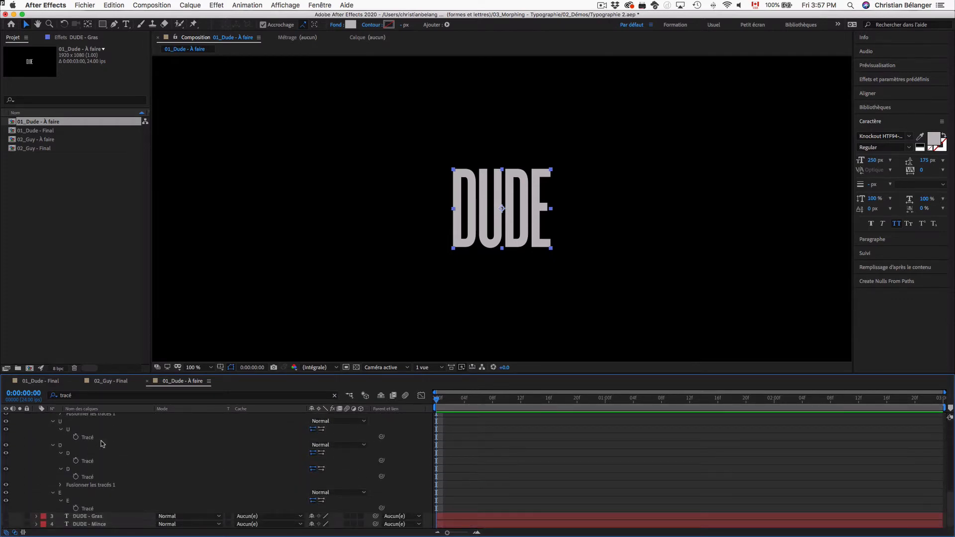
{"action": "scroll", "coordinate": [102, 444], "scroll_direction": "up", "scroll_amount": 5}
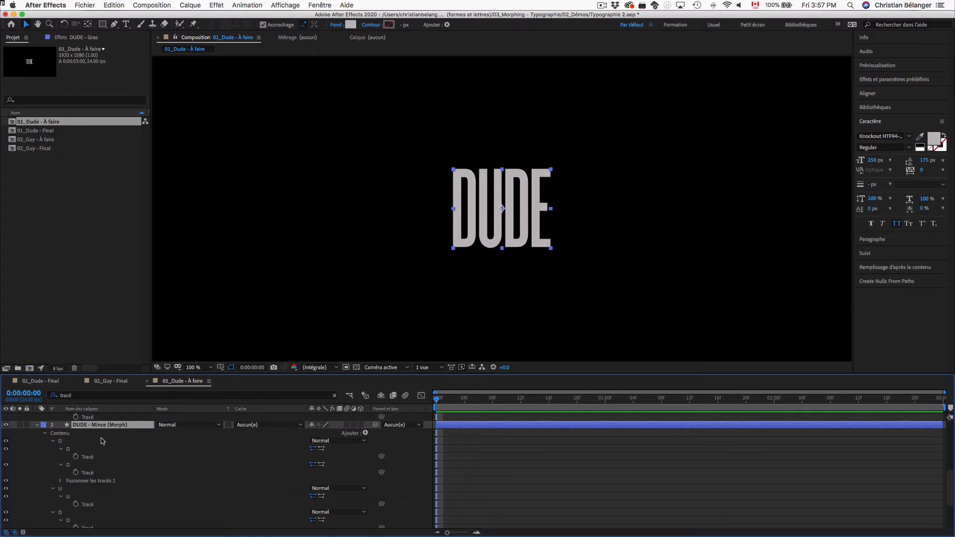
{"action": "left_click", "coordinate": [87, 434]}
{"action": "left_click", "coordinate": [91, 426]}
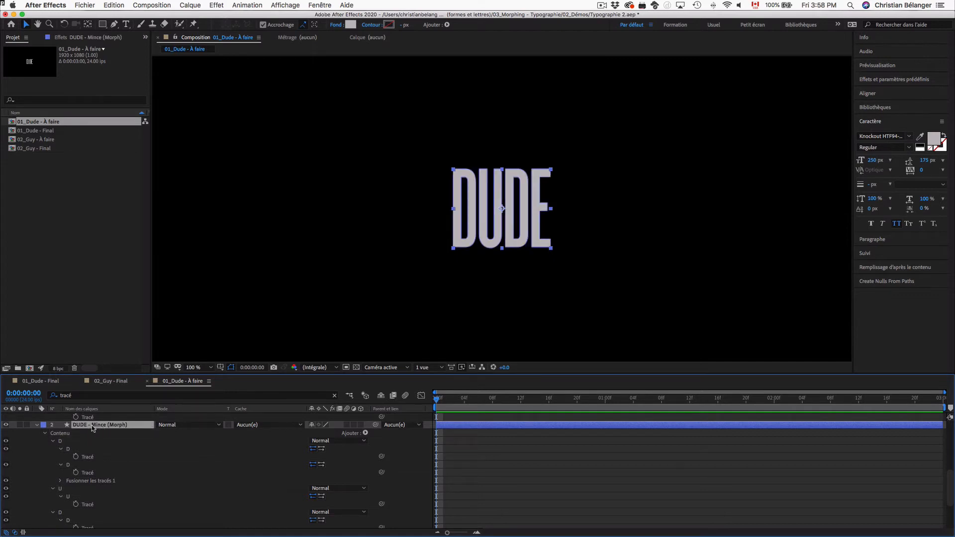
{"action": "left_click", "coordinate": [88, 457]}
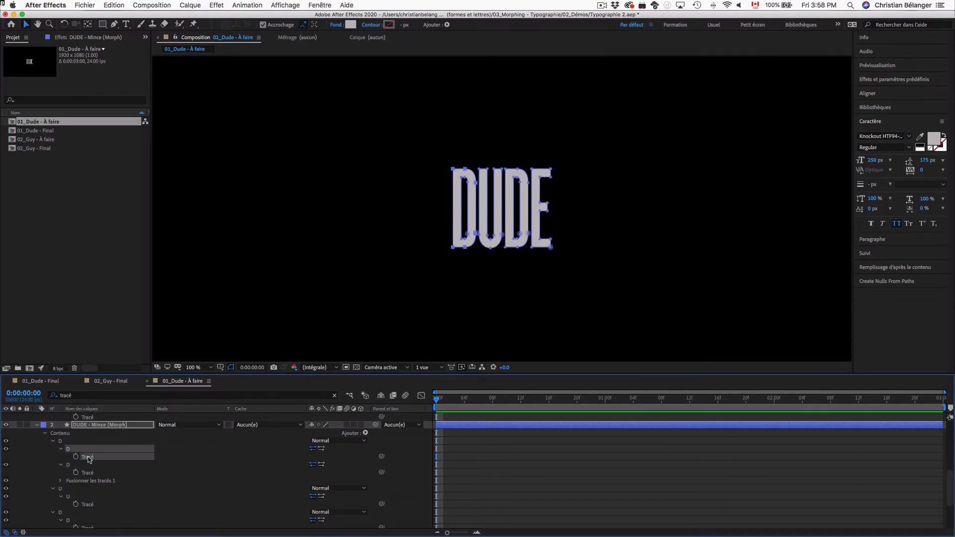
{"action": "left_click", "coordinate": [76, 457]}
{"action": "left_click", "coordinate": [76, 473]}
Start keyframing the Tracé properties of the U, second D and E in DUDE - Mince (Morph) at 0:00:00:00
{"action": "scroll", "coordinate": [135, 481], "scroll_direction": "down", "scroll_amount": 1}
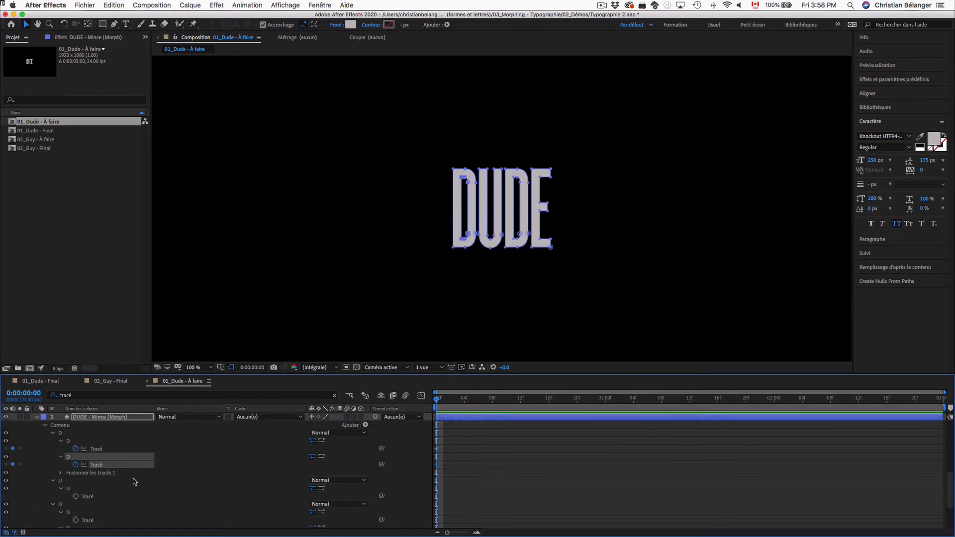
{"action": "scroll", "coordinate": [134, 481], "scroll_direction": "down", "scroll_amount": 4}
{"action": "left_click", "coordinate": [76, 465]}
{"action": "left_click", "coordinate": [75, 489]}
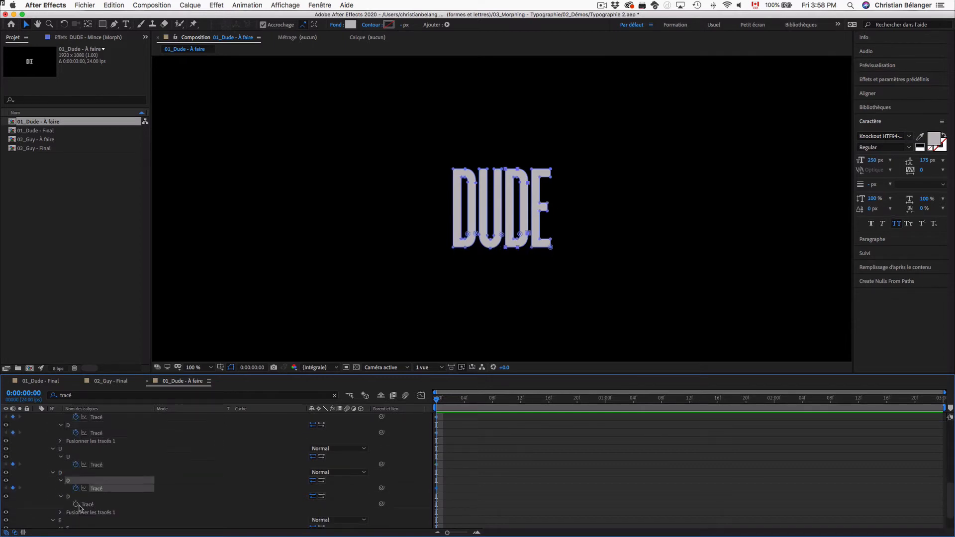
{"action": "left_click", "coordinate": [76, 505]}
{"action": "scroll", "coordinate": [77, 507], "scroll_direction": "down", "scroll_amount": 4}
{"action": "left_click", "coordinate": [76, 509]}
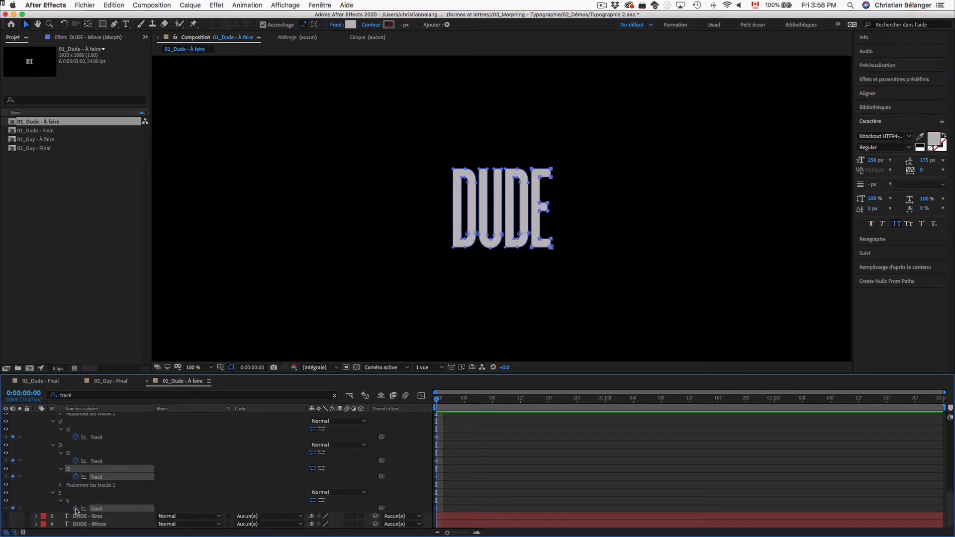
At 0:00:00:08, copy the first D's outer path from the DUDE - Gras shape layer onto its counterpart in DUDE - Mince (Morph)
{"action": "scroll", "coordinate": [134, 505], "scroll_direction": "up", "scroll_amount": 4}
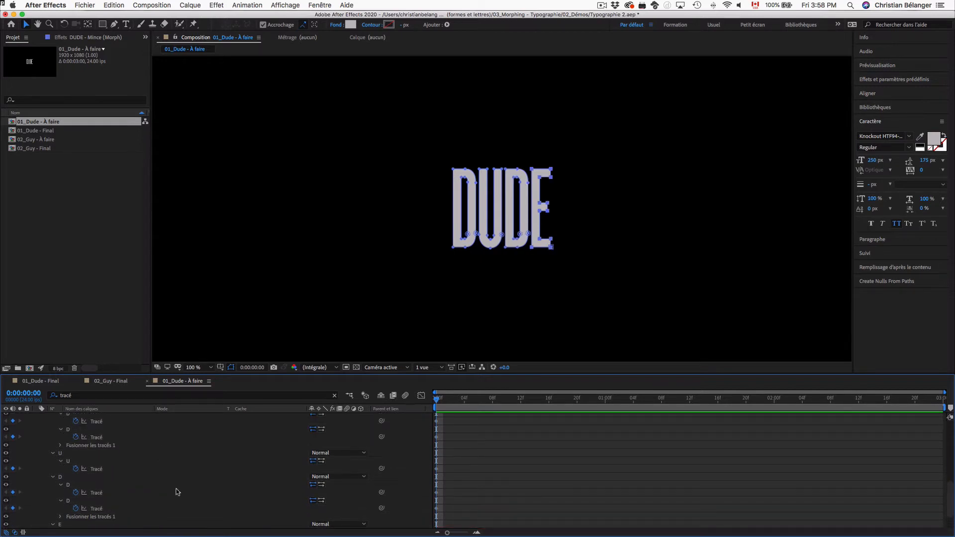
{"action": "left_click_drag", "start_coordinate": [439, 399], "coordinate": [493, 402]}
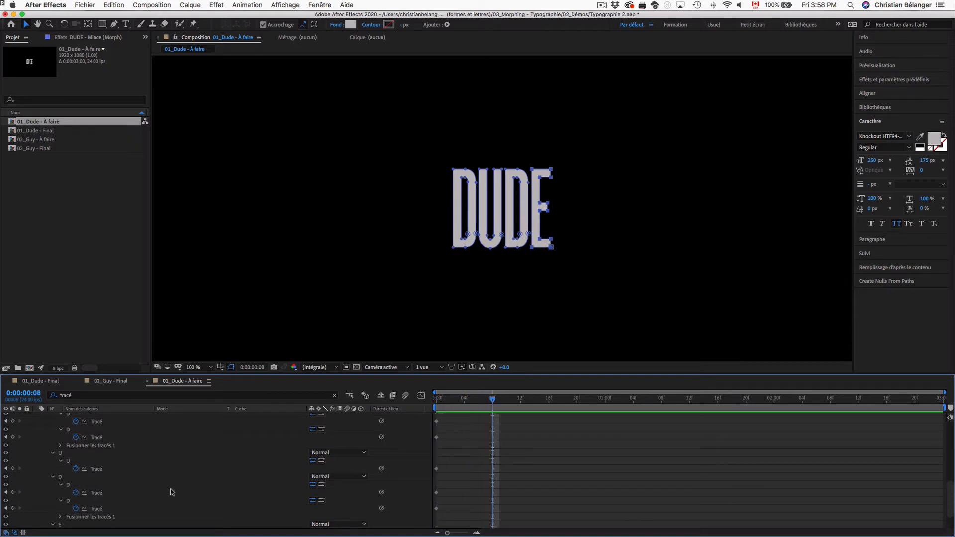
{"action": "scroll", "coordinate": [164, 494], "scroll_direction": "up", "scroll_amount": 5}
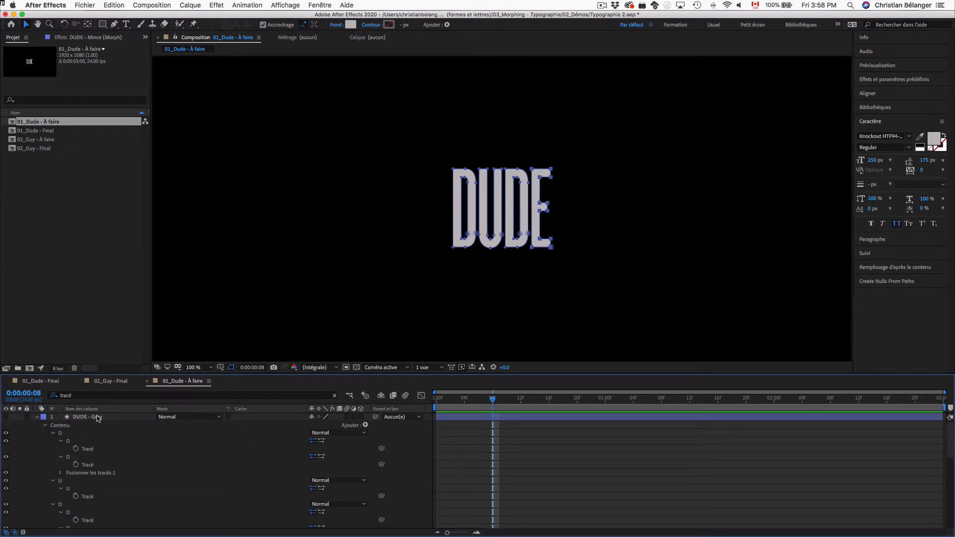
{"action": "left_click", "coordinate": [90, 450]}
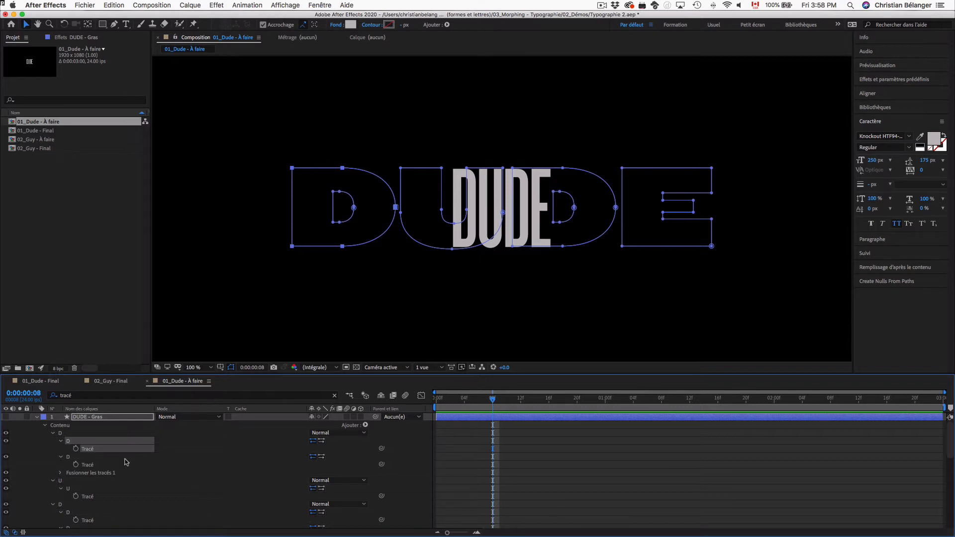
{"action": "scroll", "coordinate": [126, 462], "scroll_direction": "down", "scroll_amount": 10}
{"action": "left_click", "coordinate": [97, 489]}
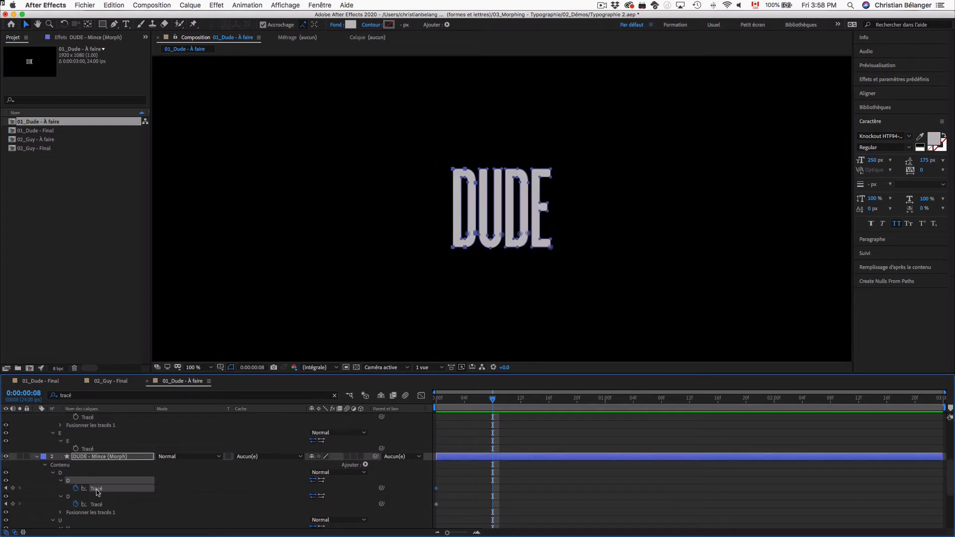
{"action": "key", "text": "super+v"}
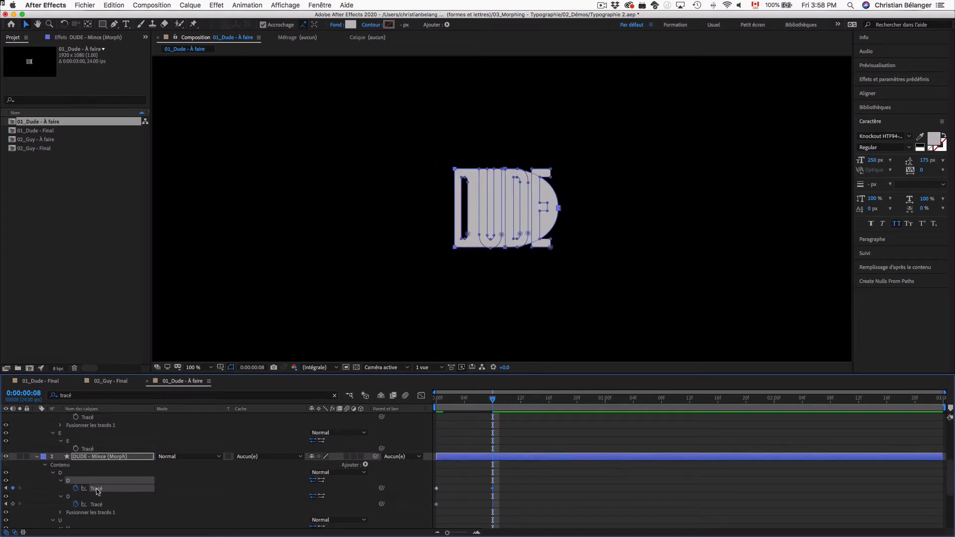
Copy the first D's inner path from DUDE - Gras onto the matching Tracé in DUDE - Mince (Morph) at 0:00:00:08
{"action": "scroll", "coordinate": [115, 492], "scroll_direction": "up", "scroll_amount": 8}
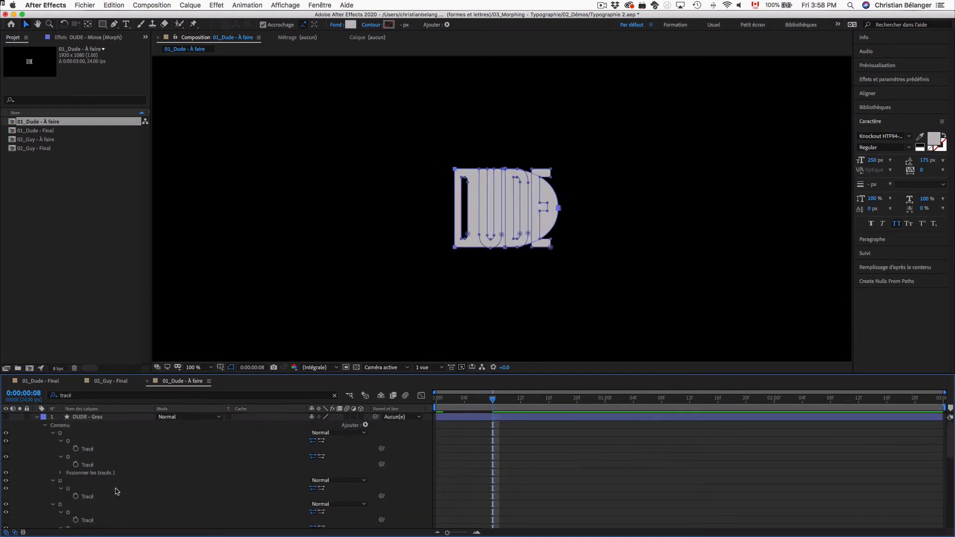
{"action": "left_click", "coordinate": [90, 464]}
{"action": "scroll", "coordinate": [121, 477], "scroll_direction": "down", "scroll_amount": 8}
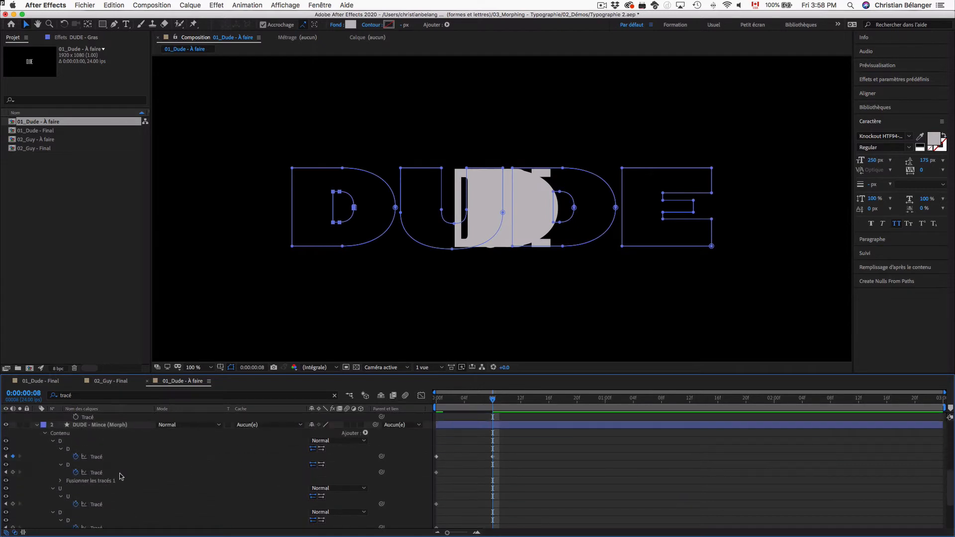
{"action": "left_click", "coordinate": [92, 474]}
{"action": "key", "text": "super+v"}
Copy the U path from DUDE - Gras onto the U's Tracé in DUDE - Mince (Morph) at 0:00:00:08
{"action": "scroll", "coordinate": [103, 482], "scroll_direction": "up", "scroll_amount": 4}
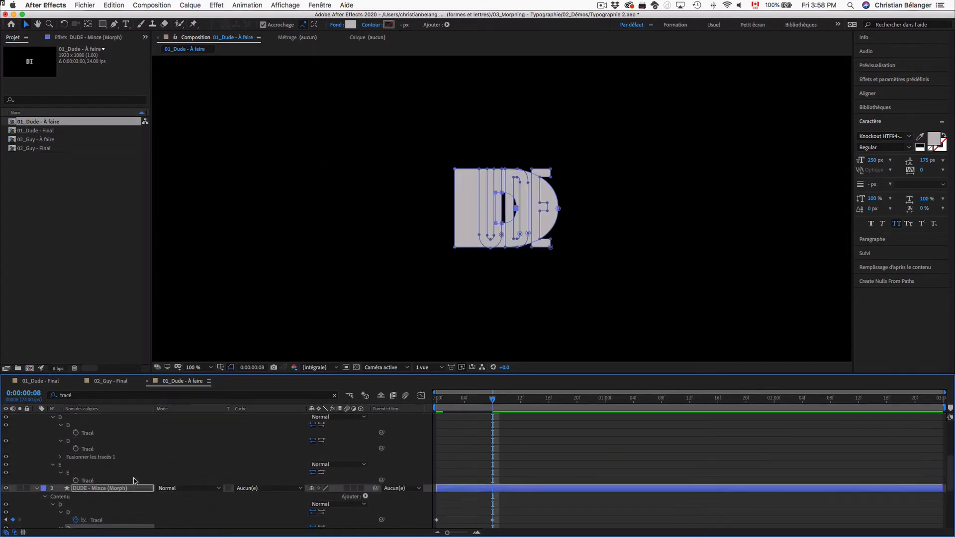
{"action": "scroll", "coordinate": [103, 466], "scroll_direction": "up", "scroll_amount": 3}
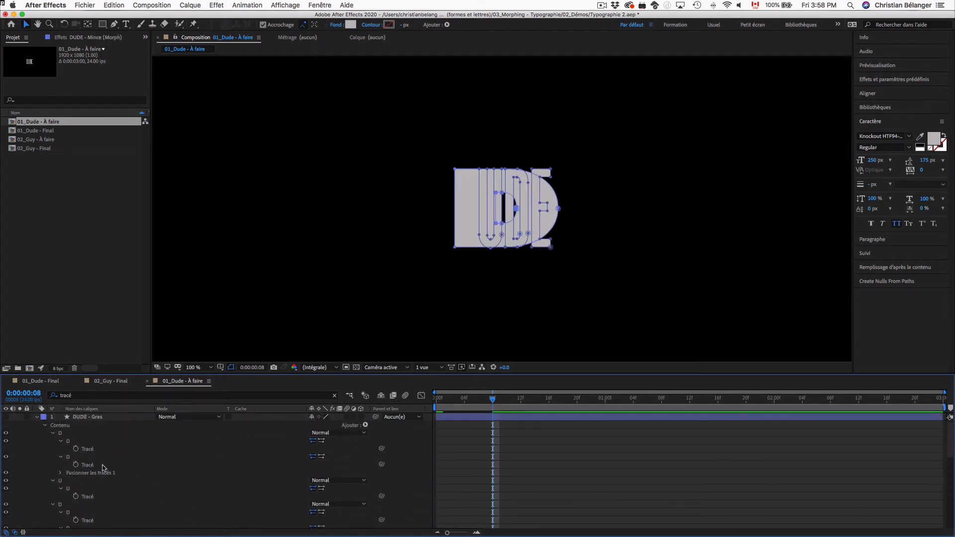
{"action": "left_click", "coordinate": [88, 496]}
{"action": "key", "text": "super+c"}
{"action": "scroll", "coordinate": [114, 480], "scroll_direction": "down", "scroll_amount": 8}
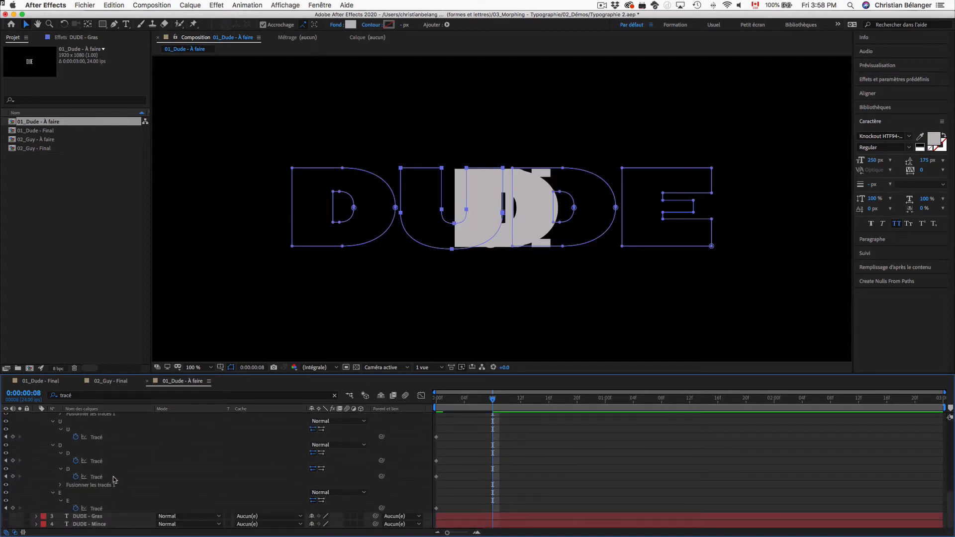
{"action": "left_click", "coordinate": [94, 437]}
{"action": "key", "text": "super+v"}
Copy the second D's outer path from DUDE - Gras onto the matching Tracé in DUDE - Mince (Morph) at 0:00:00:08
{"action": "scroll", "coordinate": [134, 470], "scroll_direction": "up", "scroll_amount": 8}
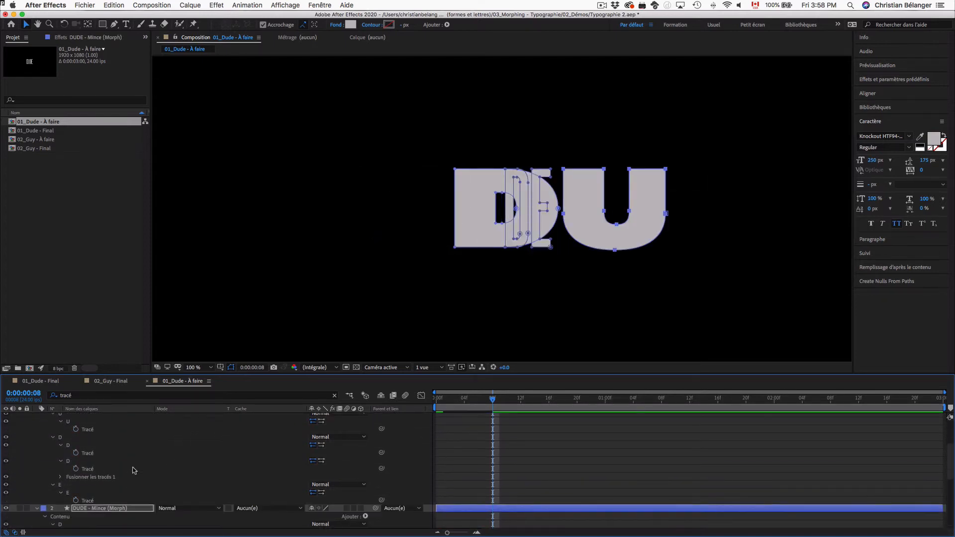
{"action": "left_click", "coordinate": [87, 453]}
{"action": "key", "text": "super+c"}
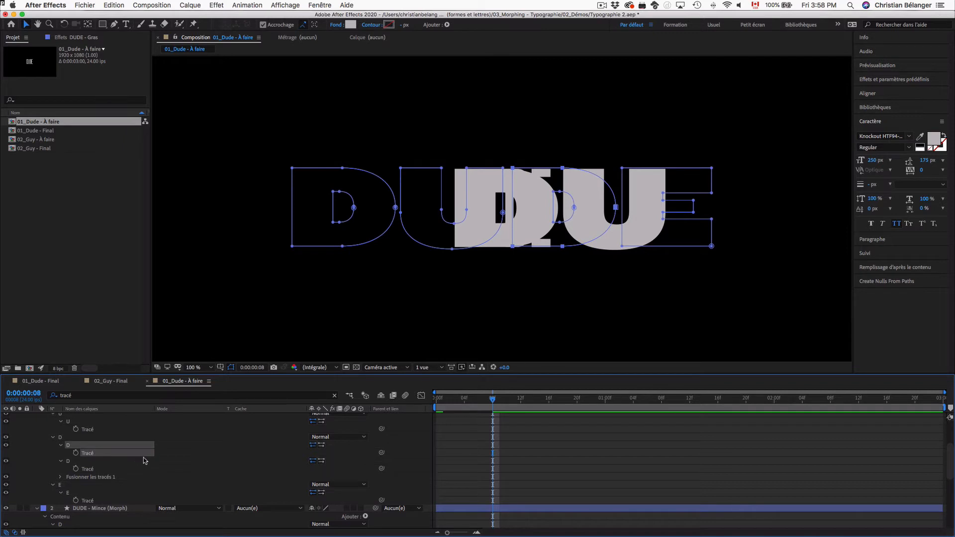
{"action": "scroll", "coordinate": [143, 458], "scroll_direction": "down", "scroll_amount": 8}
{"action": "left_click", "coordinate": [92, 460]}
{"action": "key", "text": "super+v"}
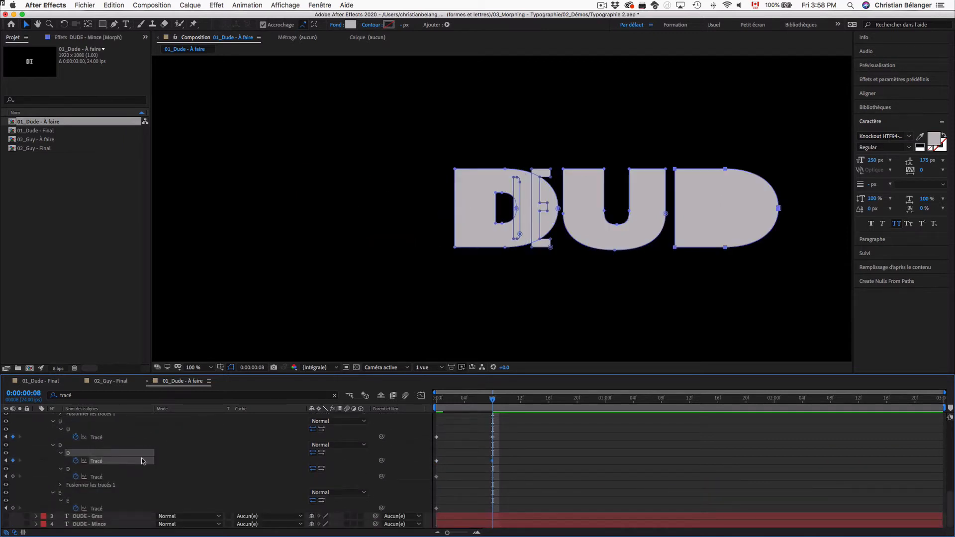
Copy the second D's inner path from DUDE - Gras onto the matching Tracé in DUDE - Mince (Morph) at 0:00:00:08
{"action": "scroll", "coordinate": [92, 462], "scroll_direction": "up", "scroll_amount": 8}
{"action": "left_click", "coordinate": [87, 492]}
{"action": "key", "text": "super+c"}
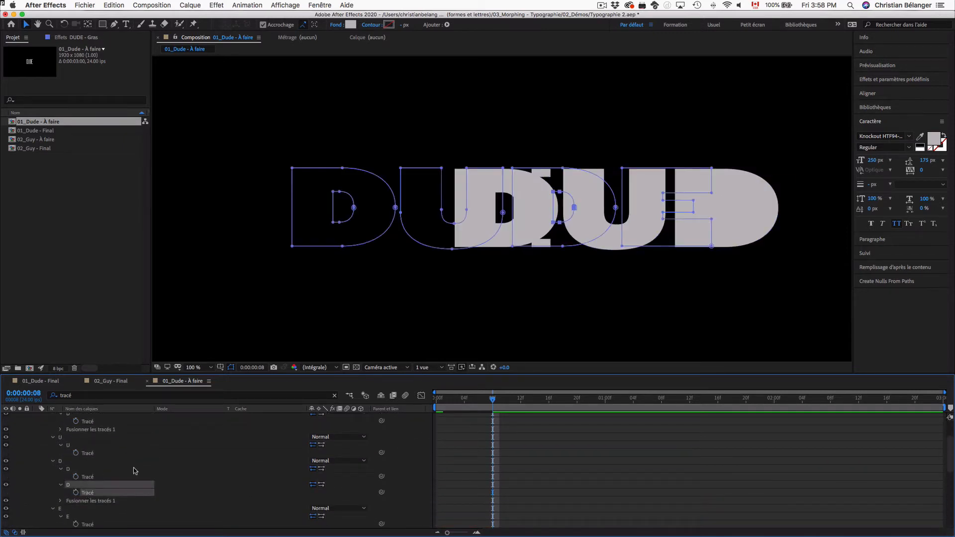
{"action": "scroll", "coordinate": [135, 473], "scroll_direction": "down", "scroll_amount": 8}
{"action": "scroll", "coordinate": [135, 492], "scroll_direction": "down", "scroll_amount": 5}
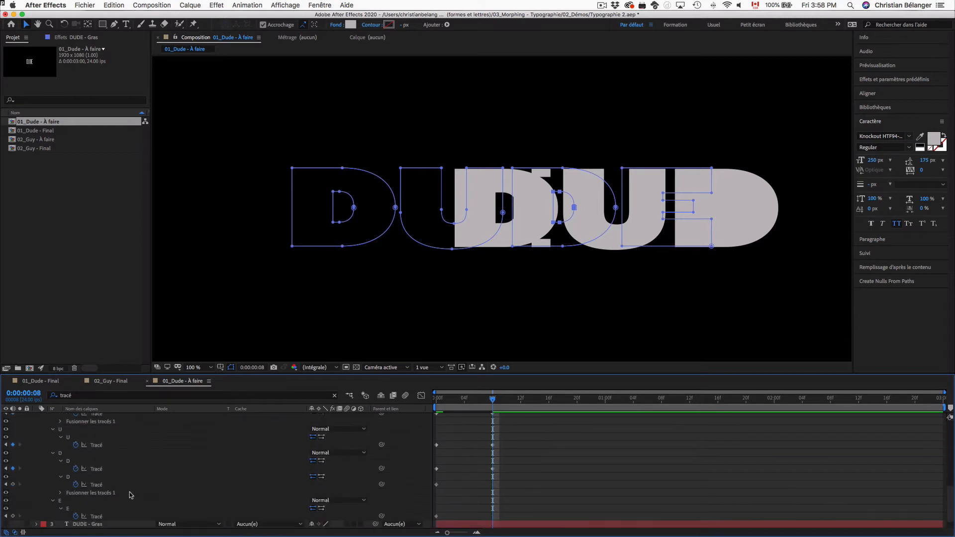
{"action": "left_click", "coordinate": [96, 478]}
{"action": "key", "text": "super+v"}
Copy the E path from DUDE - Gras onto the E's Tracé in DUDE - Mince (Morph) at 0:00:00:08
{"action": "scroll", "coordinate": [152, 482], "scroll_direction": "up", "scroll_amount": 8}
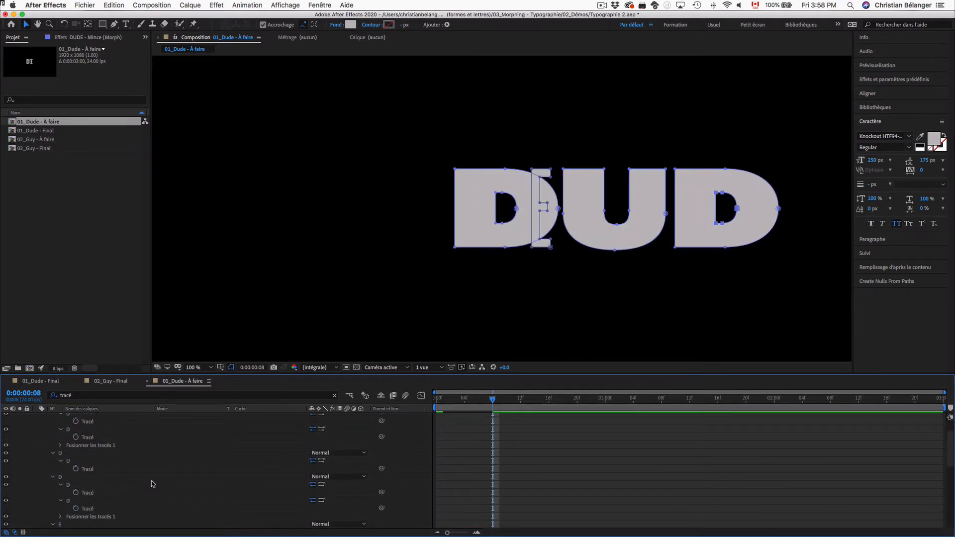
{"action": "left_click", "coordinate": [106, 485]}
{"action": "scroll", "coordinate": [107, 492], "scroll_direction": "down", "scroll_amount": 6}
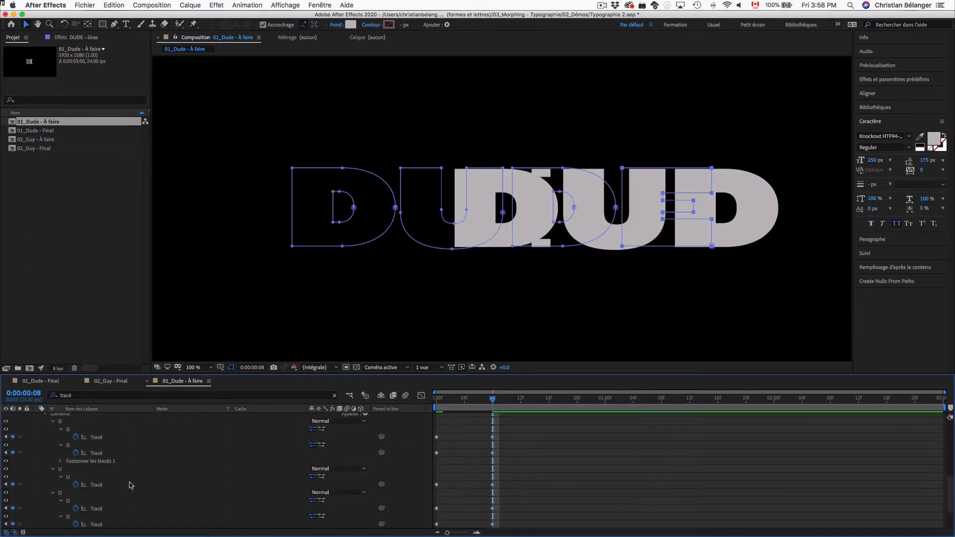
{"action": "scroll", "coordinate": [110, 504], "scroll_direction": "down", "scroll_amount": 3}
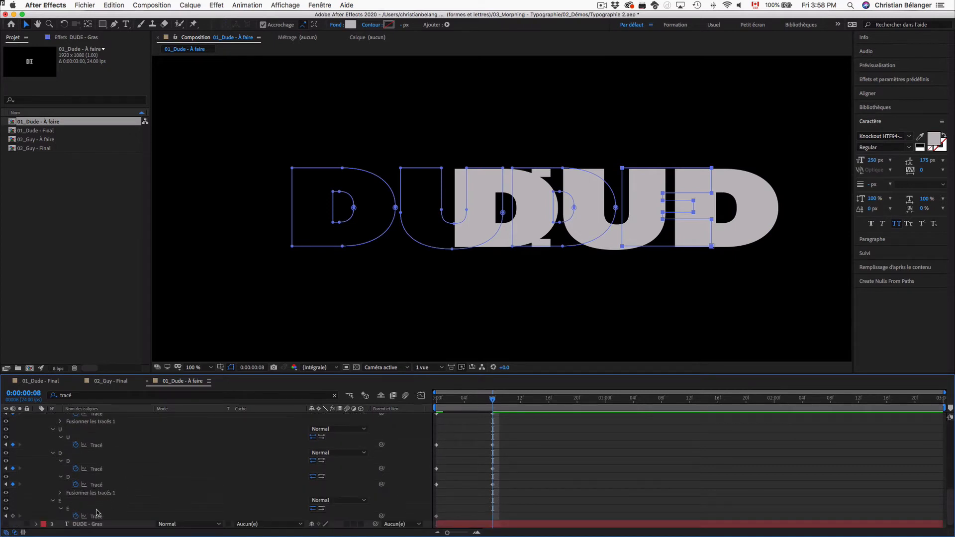
{"action": "left_click", "coordinate": [96, 517]}
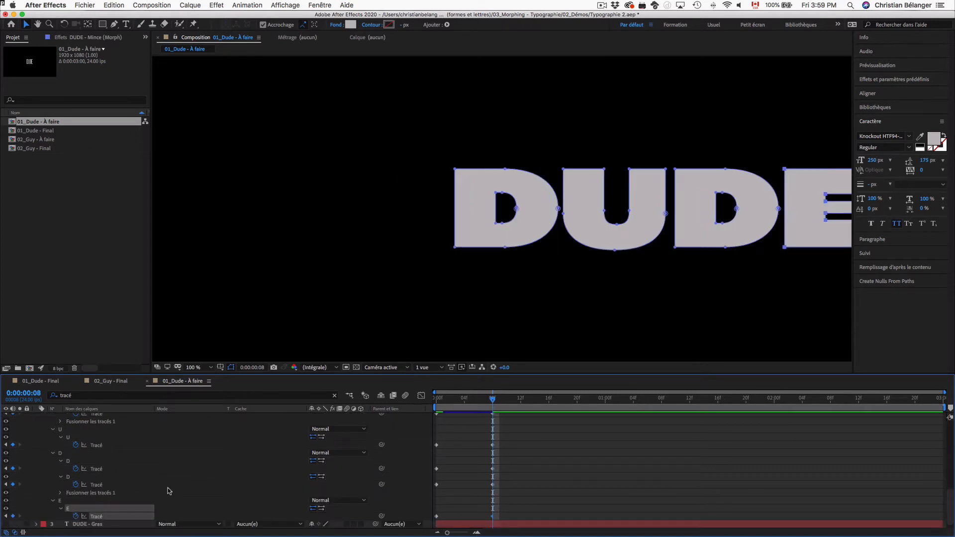
Play the morph animation from the start of the composition, then return to 0:00:00:00
{"action": "left_click_drag", "start_coordinate": [493, 399], "coordinate": [429, 401]}
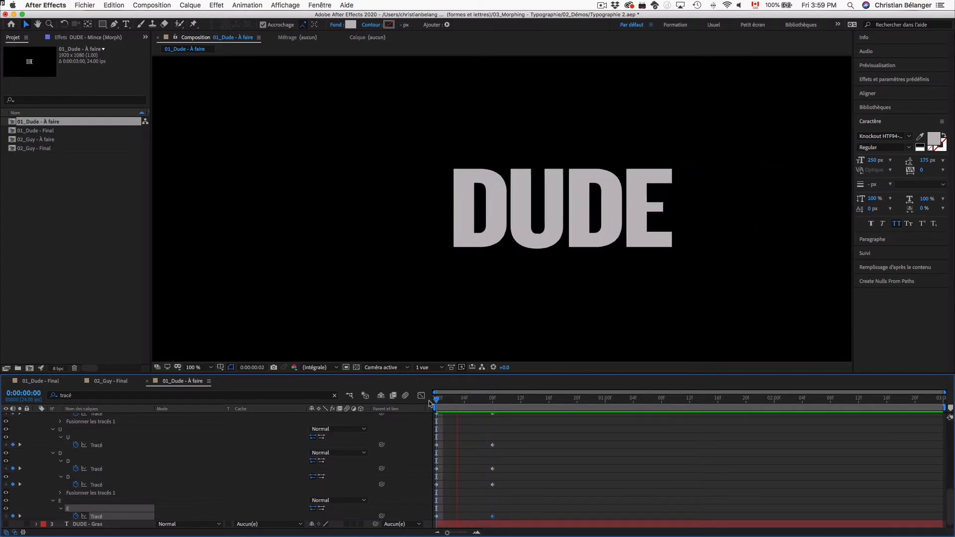
{"action": "key", "text": "space"}
{"action": "left_click_drag", "start_coordinate": [493, 401], "coordinate": [436, 401]}
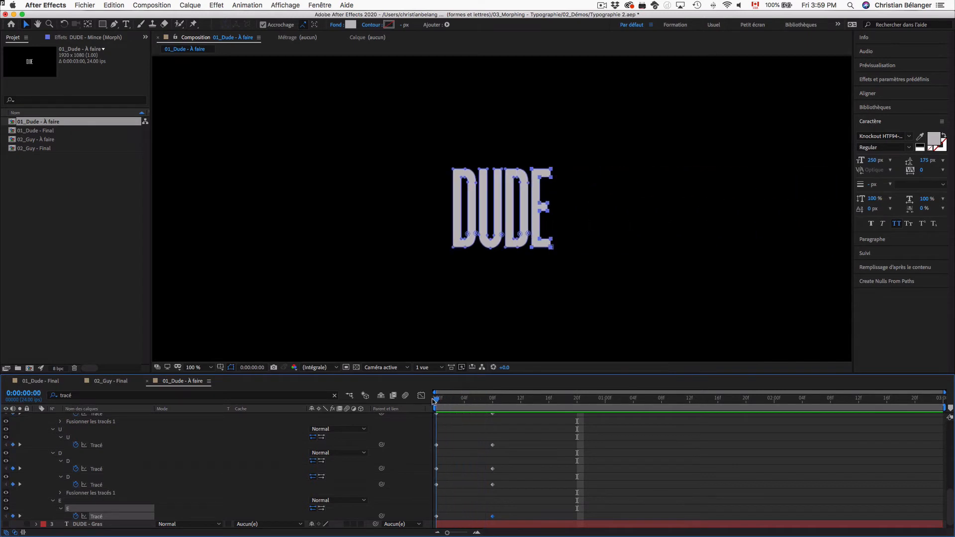
Collapse the properties of the DUDE - Gras and DUDE - Mince (Morph) shape layers, keeping the time at 0:00:00:00
{"action": "scroll", "coordinate": [98, 434], "scroll_direction": "up", "scroll_amount": 10}
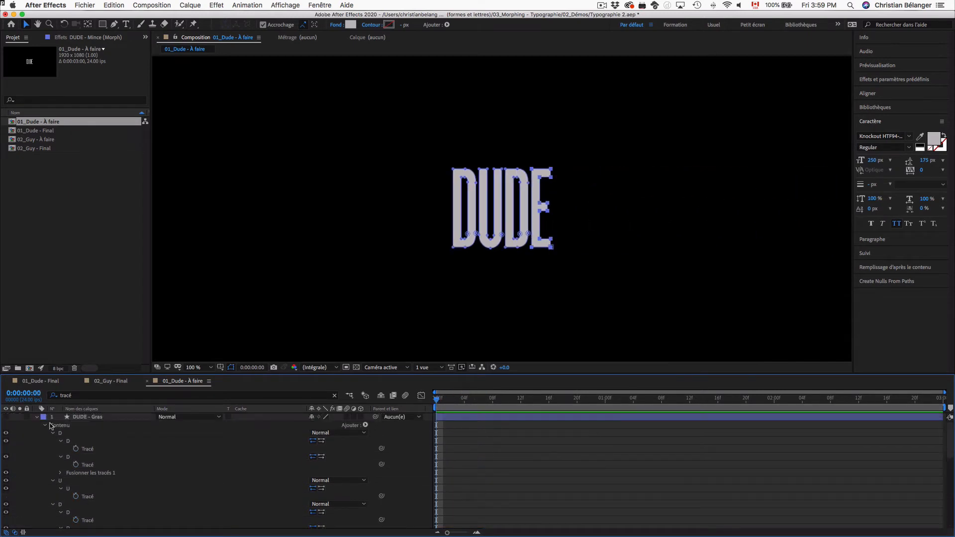
{"action": "left_click", "coordinate": [36, 417]}
{"action": "left_click", "coordinate": [38, 426]}
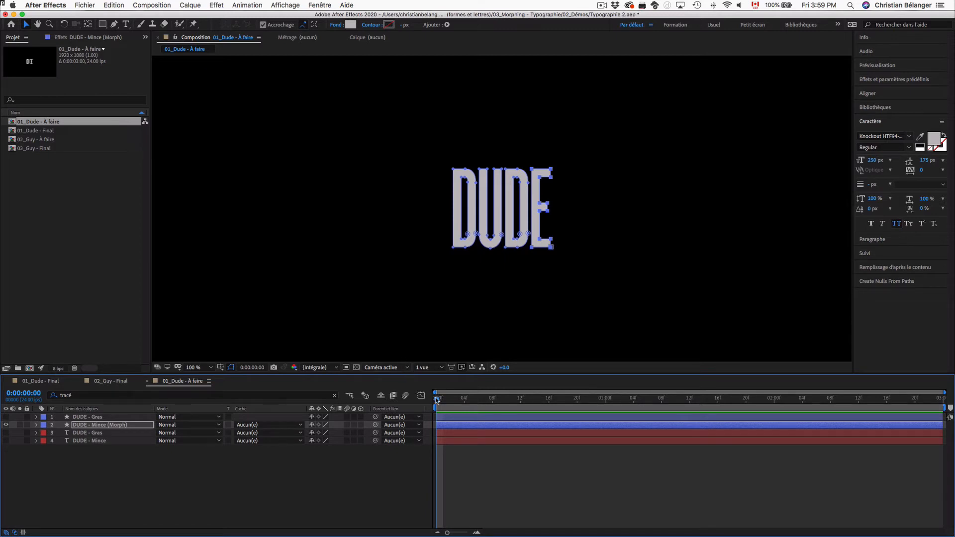
{"action": "mouse_move", "coordinate": [437, 401]}
{"action": "left_mouse_down"}
{"action": "mouse_move", "coordinate": [514, 401]}
{"action": "mouse_move", "coordinate": [437, 401]}
{"action": "left_mouse_up"}
Show only the DUDE - Mince text layer to check its paragraph alignment, then restore and select DUDE - Mince (Morph)
{"action": "left_click", "coordinate": [6, 425]}
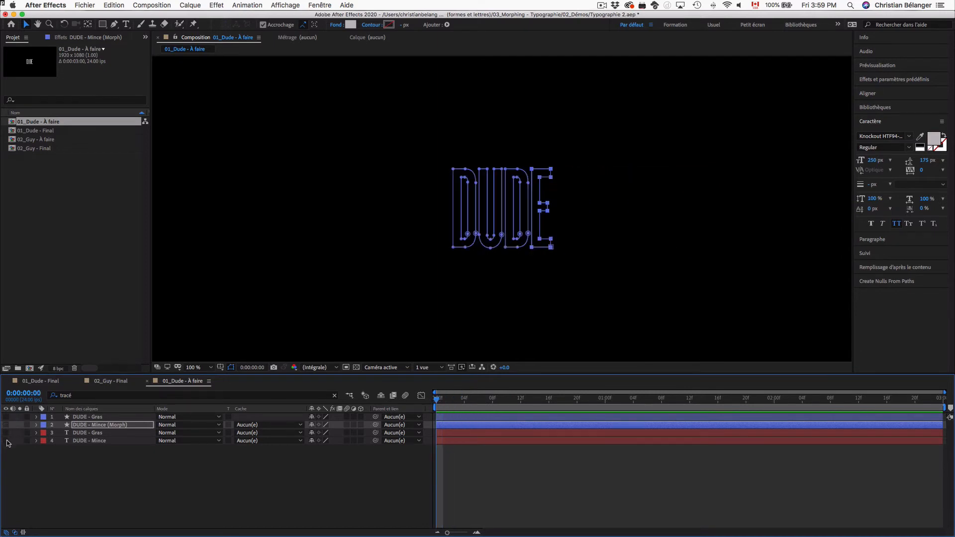
{"action": "left_click", "coordinate": [6, 440]}
{"action": "left_click", "coordinate": [90, 441]}
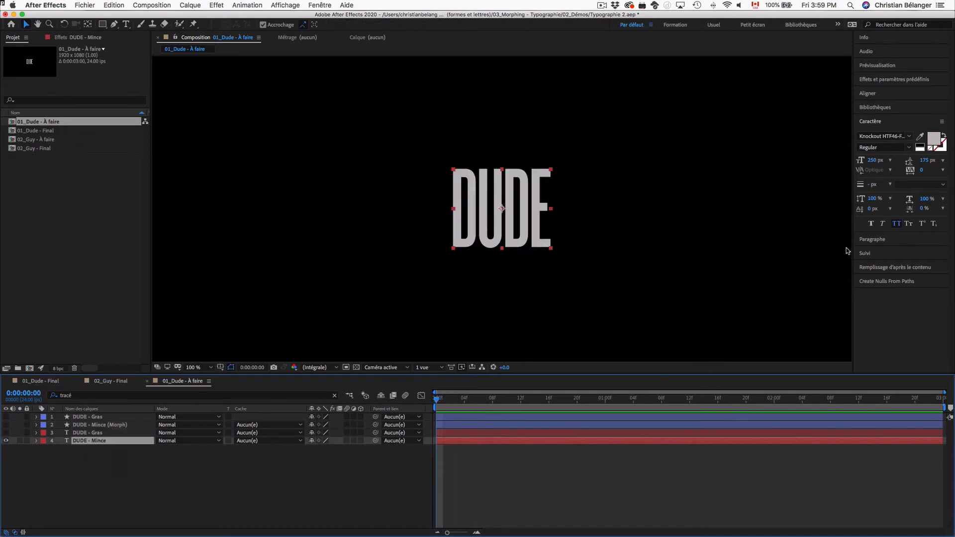
{"action": "left_click", "coordinate": [868, 240]}
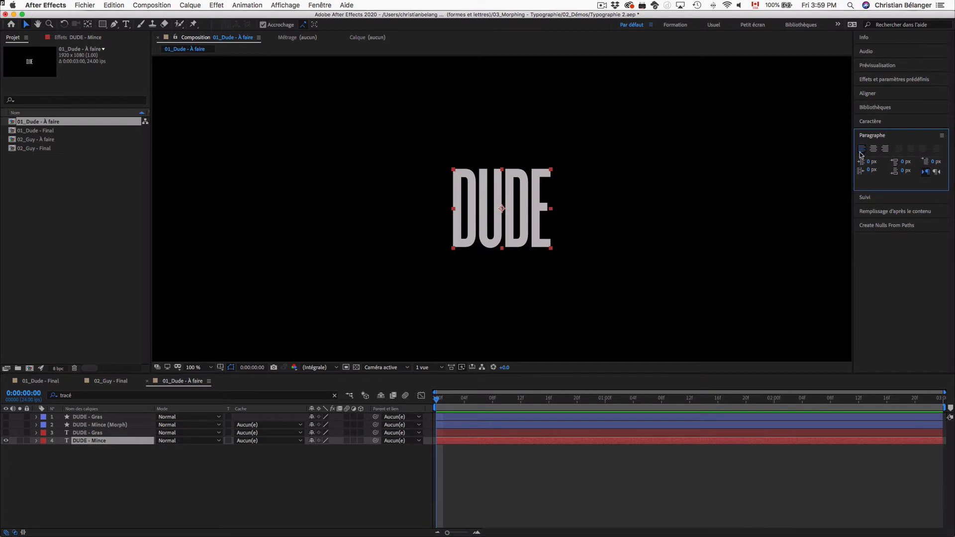
{"action": "left_click", "coordinate": [6, 441]}
{"action": "left_click", "coordinate": [6, 425]}
{"action": "left_click", "coordinate": [100, 425]}
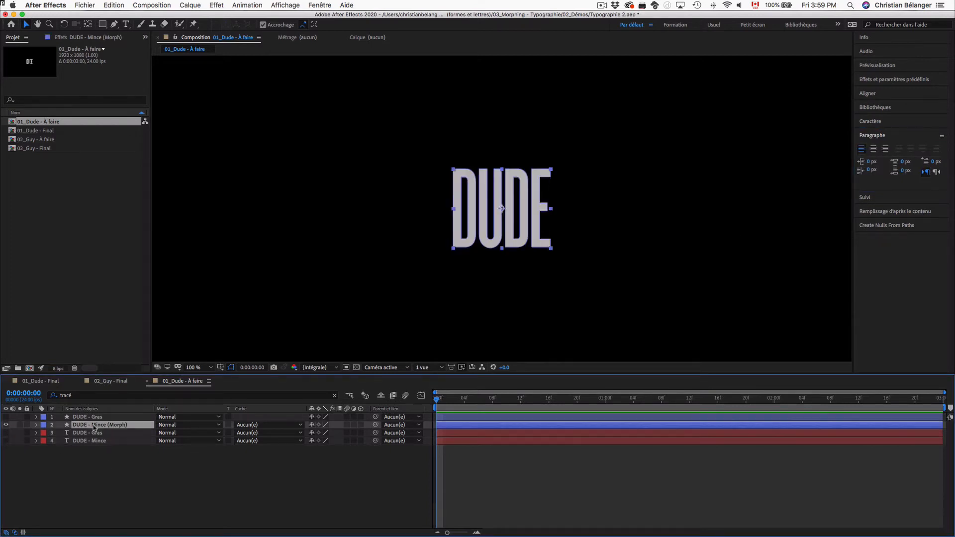
Reveal the keyframed paths, Point d'ancrage and Position of DUDE - Mince (Morph), and keyframe Point d'ancrage and Position at 0:00:00:00
{"action": "left_click_drag", "start_coordinate": [440, 399], "coordinate": [419, 403]}
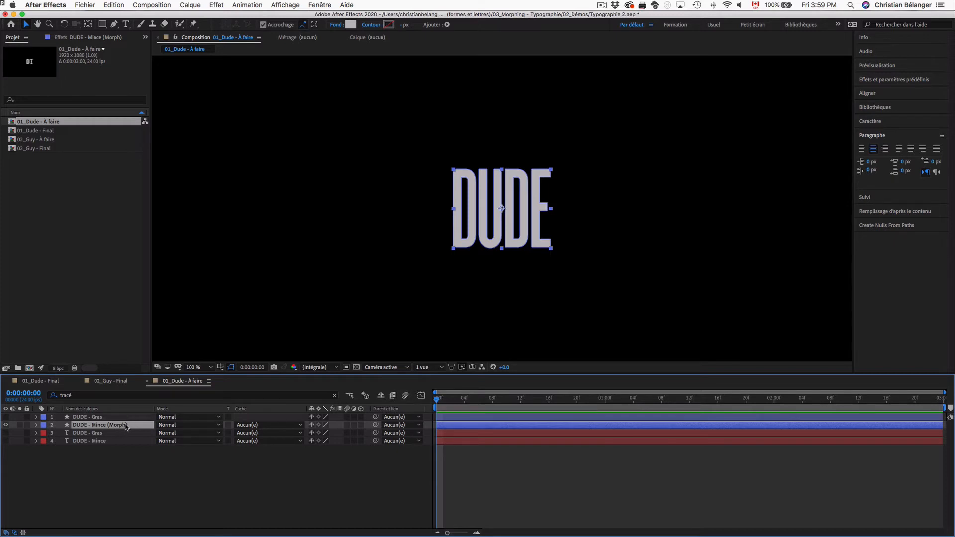
{"action": "key", "text": "u"}
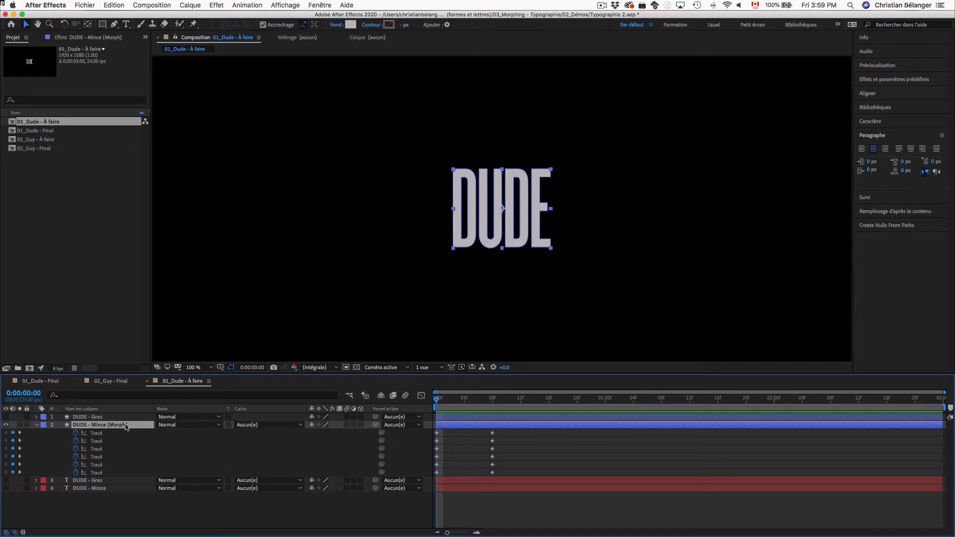
{"action": "key", "text": "shift+a"}
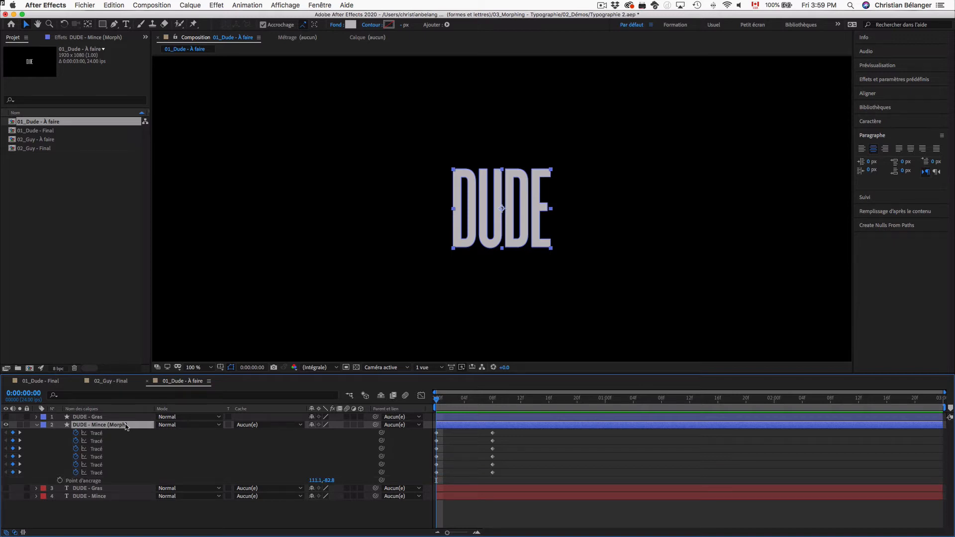
{"action": "key", "text": "shift+p"}
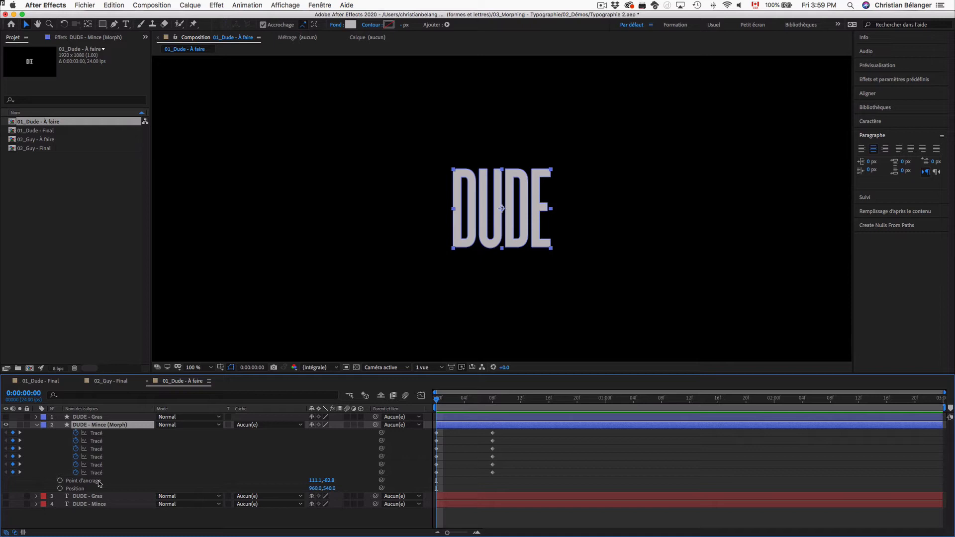
{"action": "left_click", "coordinate": [60, 480]}
{"action": "left_click", "coordinate": [60, 488]}
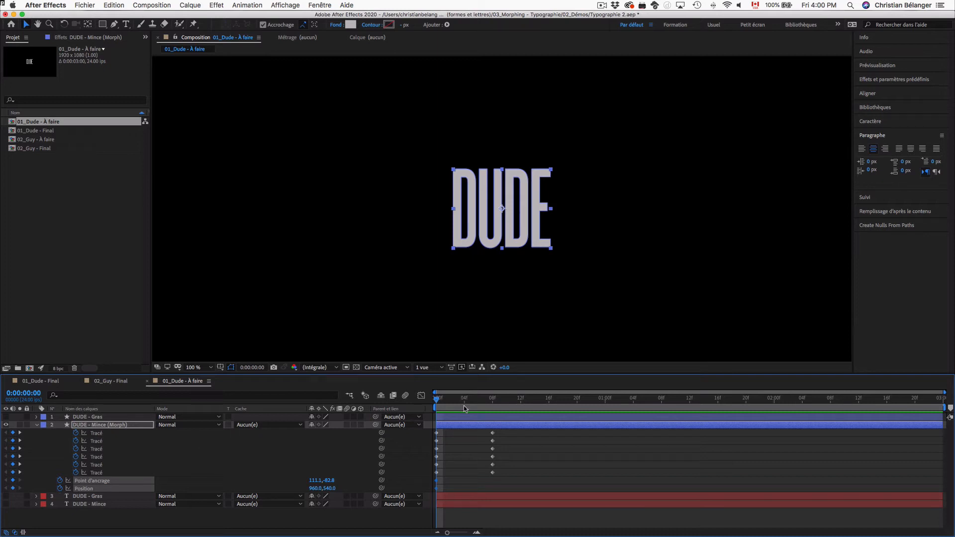
At 0:00:00:08, centre the anchor point on the bold word and centre the layer in the composition, then preview the morph
{"action": "left_click_drag", "start_coordinate": [437, 400], "coordinate": [492, 402]}
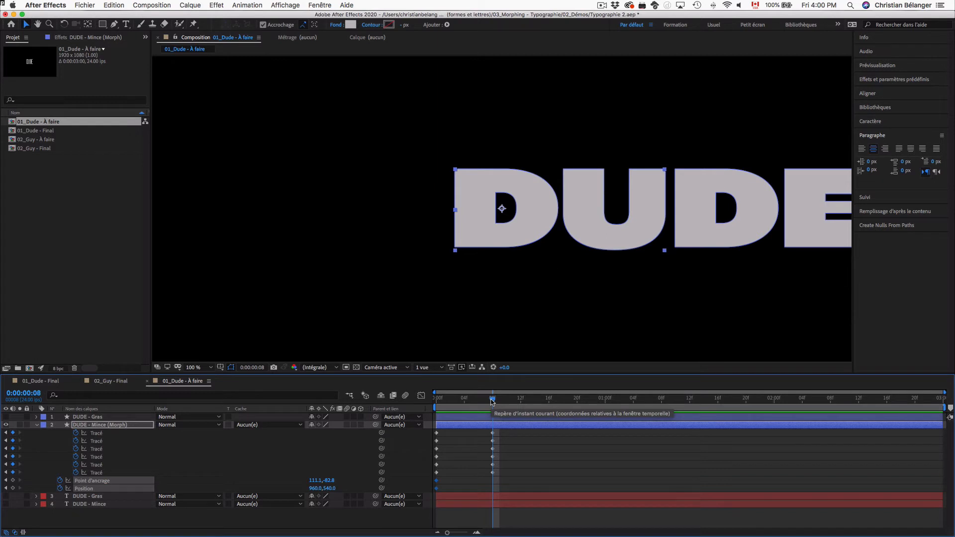
{"action": "key", "text": "alt+super+Home"}
{"action": "key", "text": "super+Home"}
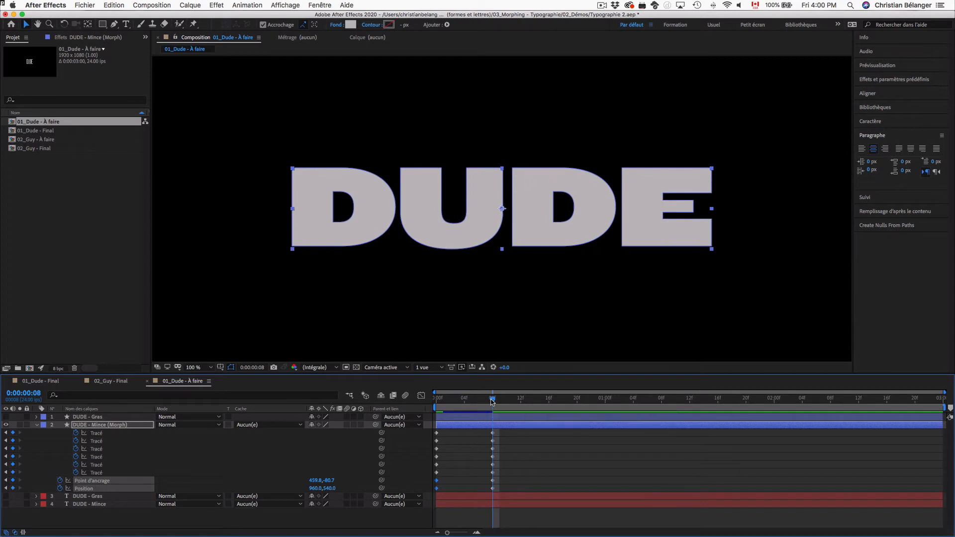
{"action": "left_click_drag", "start_coordinate": [492, 402], "coordinate": [425, 400]}
{"action": "key", "text": "space"}
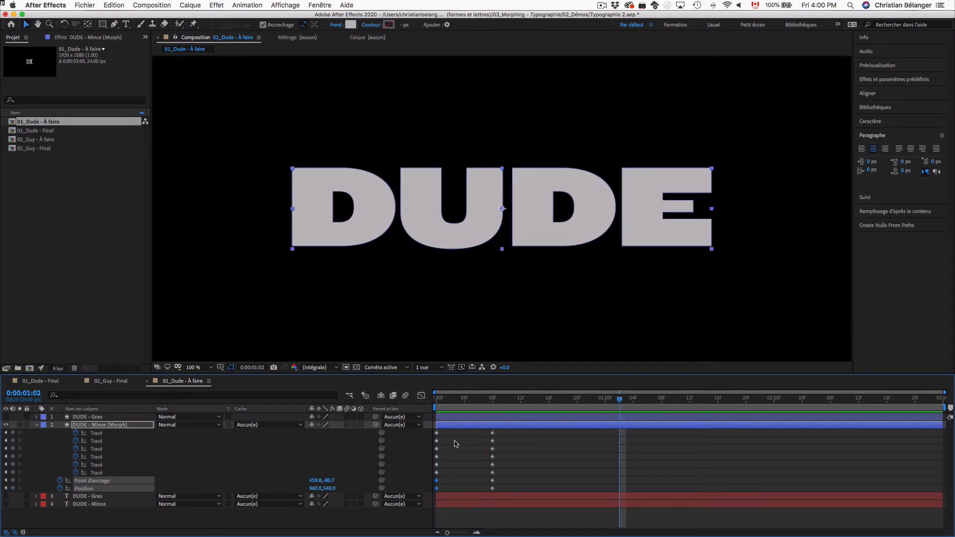
Apply a strong ease in and out to all Tracé, Point d'ancrage and Position keyframes, peaking the speed around 0:00:00:04
{"action": "left_click_drag", "start_coordinate": [517, 491], "coordinate": [428, 430]}
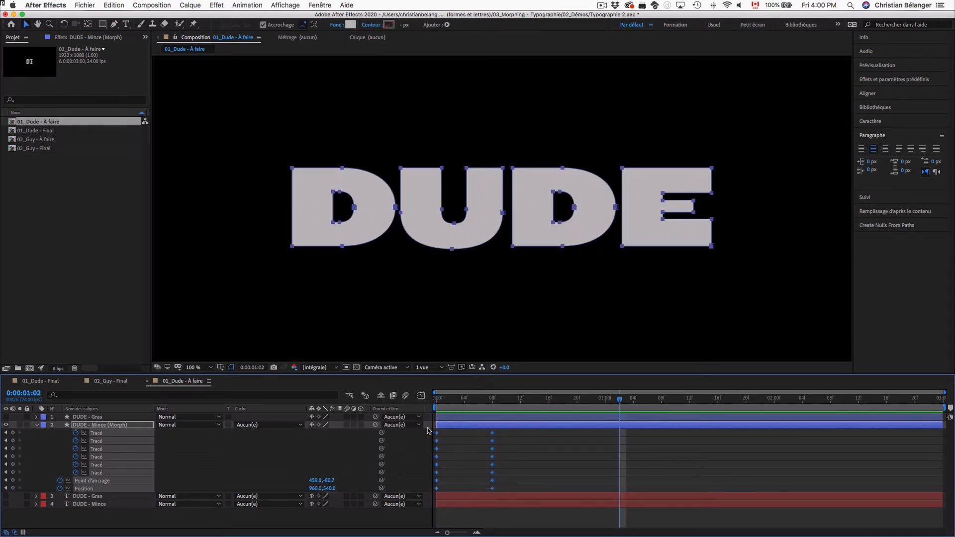
{"action": "left_click", "coordinate": [421, 396]}
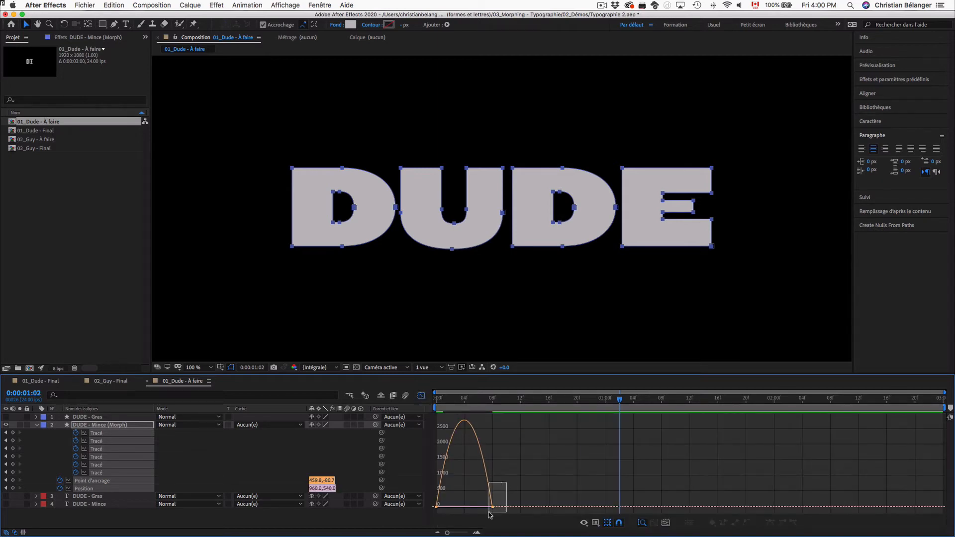
{"action": "left_click_drag", "start_coordinate": [507, 483], "coordinate": [463, 505]}
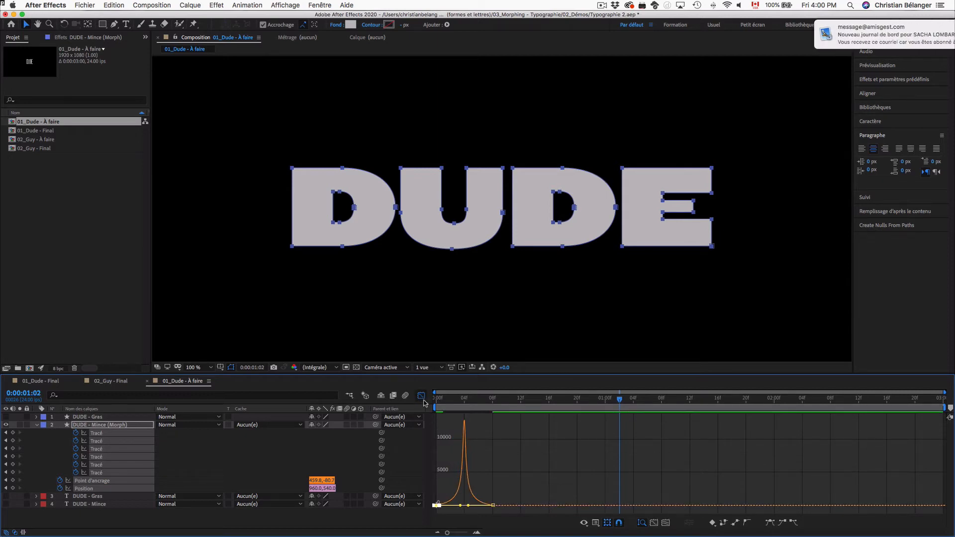
{"action": "key", "text": "shift+F3"}
Play the eased DUDE morph from 0:00:00:00 and collapse the properties of DUDE - Mince (Morph)
{"action": "left_click_drag", "start_coordinate": [477, 398], "coordinate": [407, 396]}
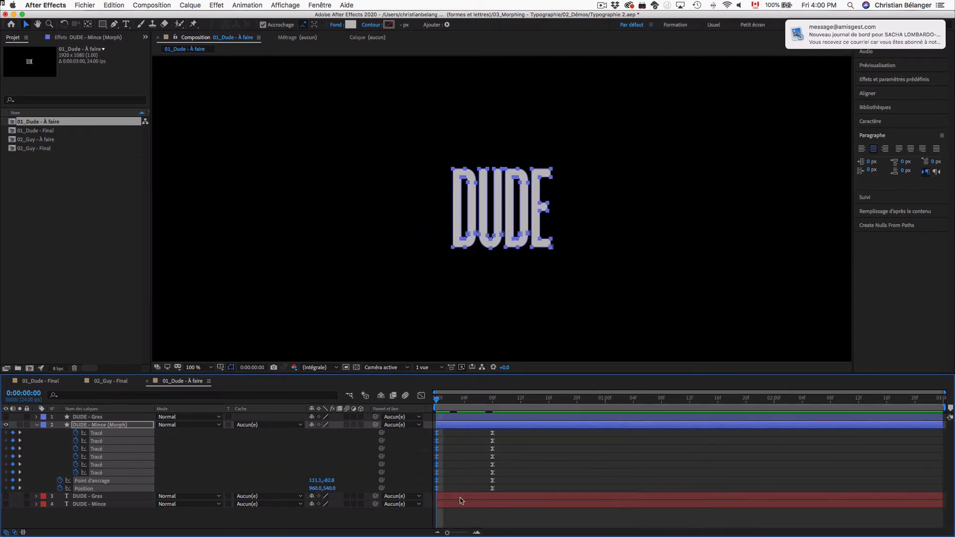
{"action": "left_click", "coordinate": [467, 517]}
{"action": "key", "text": "space"}
{"action": "key", "text": "space"}
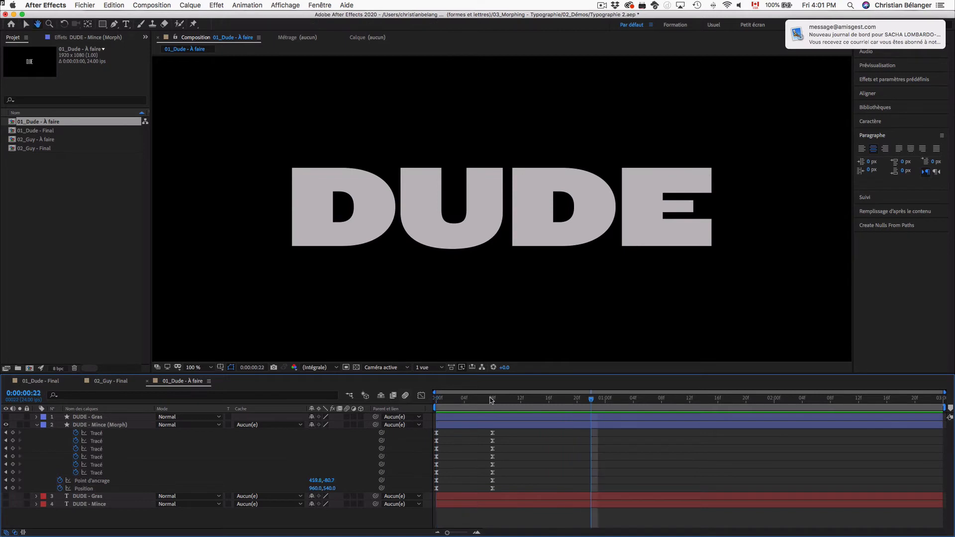
{"action": "left_click_drag", "start_coordinate": [479, 399], "coordinate": [431, 399]}
{"action": "key", "text": "space"}
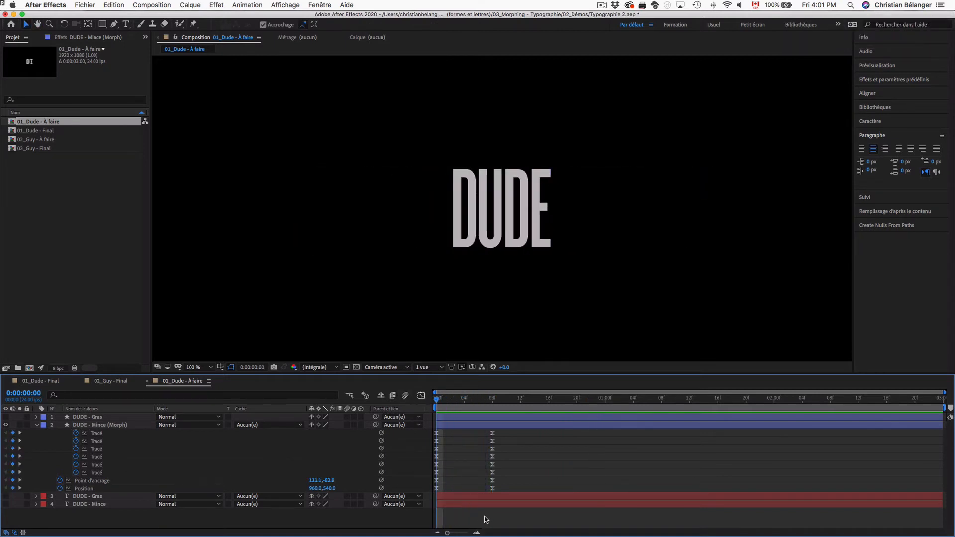
{"action": "left_click", "coordinate": [36, 425]}
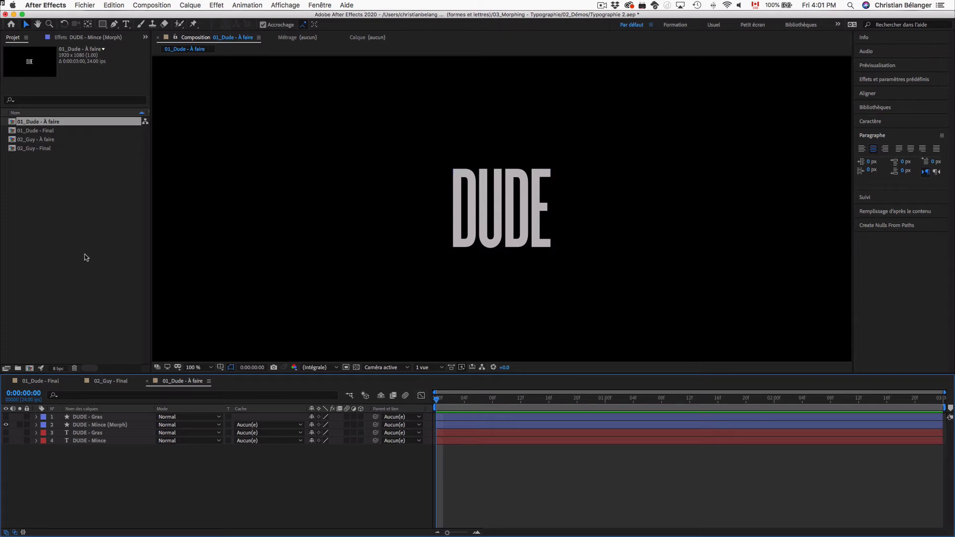
Open the 02_Guy - Final composition and compare the thin G at 0:00:00:00 with the bold G at 0:00:00:05
{"action": "double_click", "coordinate": [42, 150]}
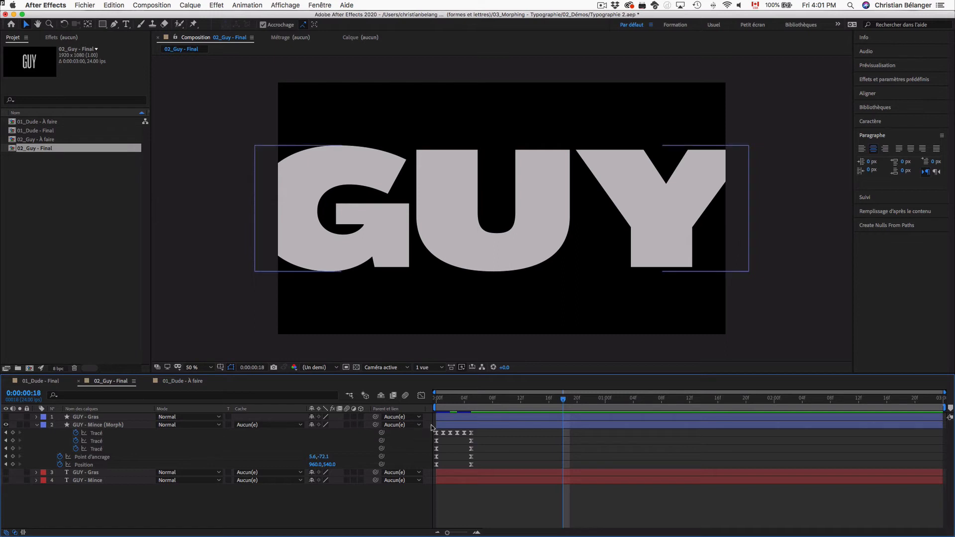
{"action": "left_click_drag", "start_coordinate": [471, 402], "coordinate": [434, 401]}
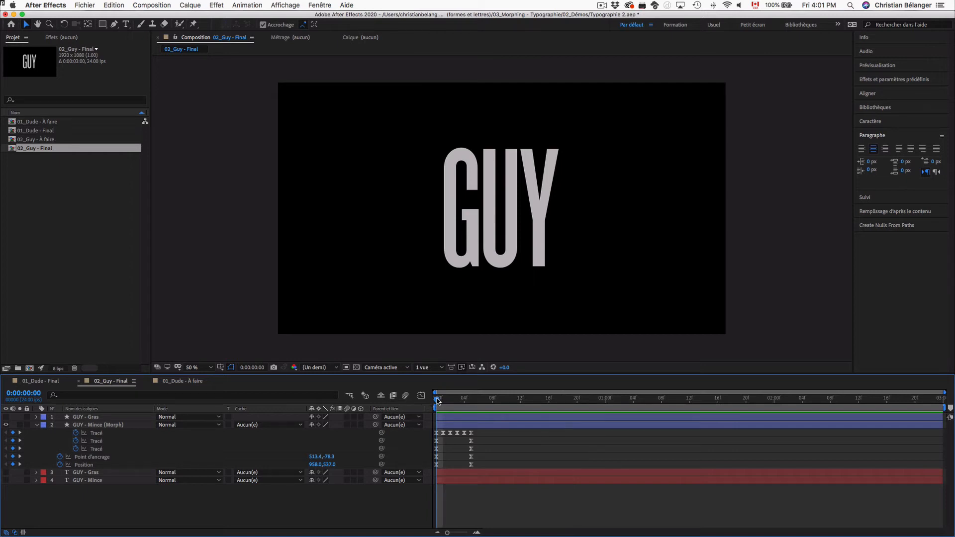
{"action": "mouse_move", "coordinate": [437, 401]}
{"action": "left_mouse_down"}
{"action": "mouse_move", "coordinate": [468, 401]}
{"action": "mouse_move", "coordinate": [430, 402]}
{"action": "left_mouse_up"}
{"action": "left_click", "coordinate": [471, 401]}
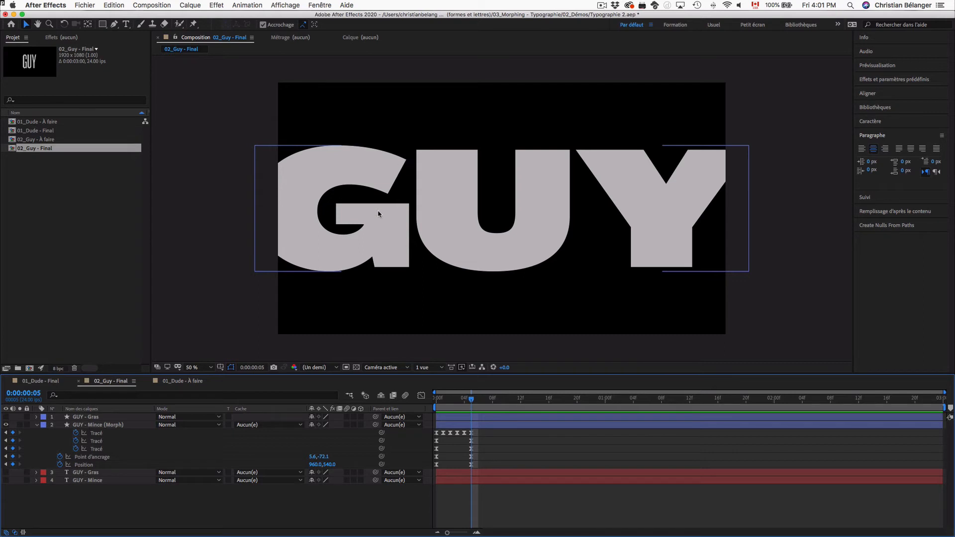
{"action": "left_click", "coordinate": [438, 398]}
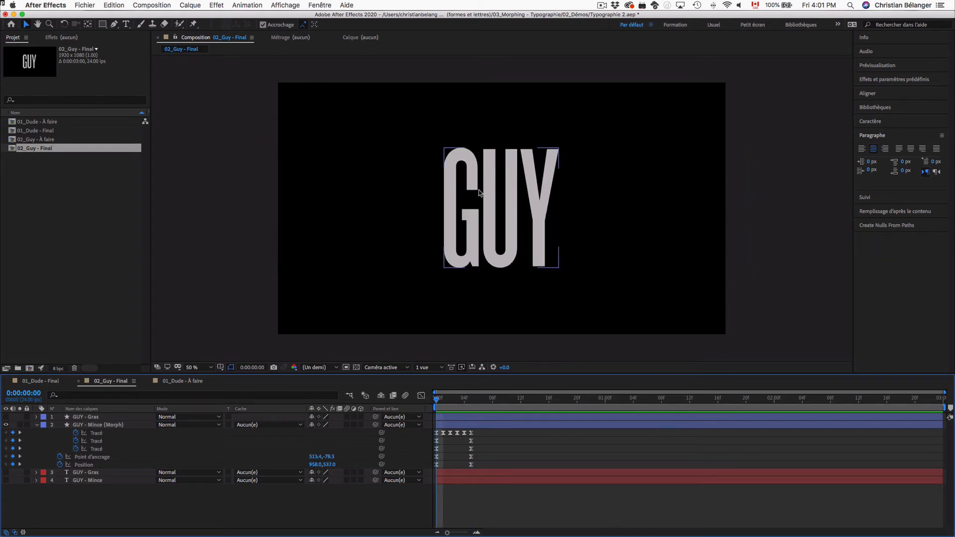
{"action": "left_click", "coordinate": [470, 400]}
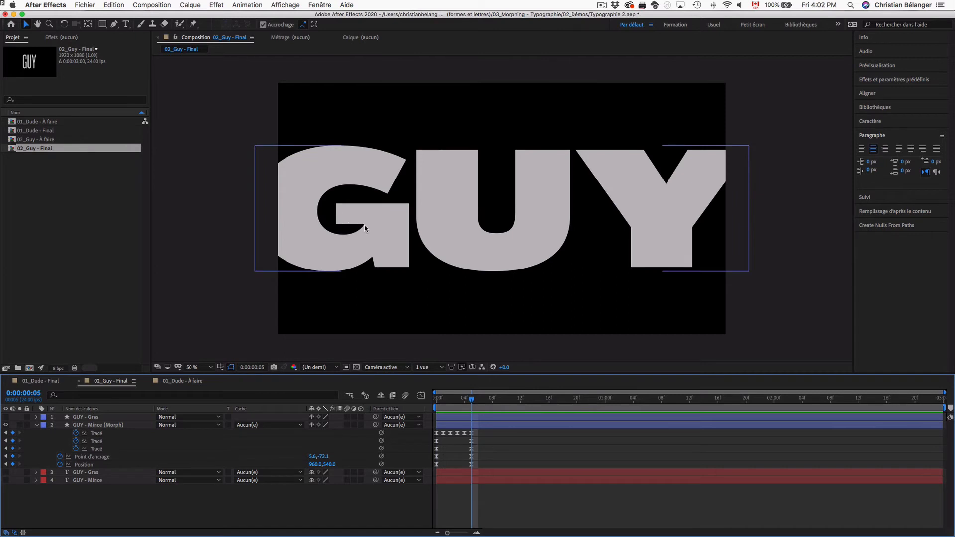
{"action": "left_click", "coordinate": [438, 397]}
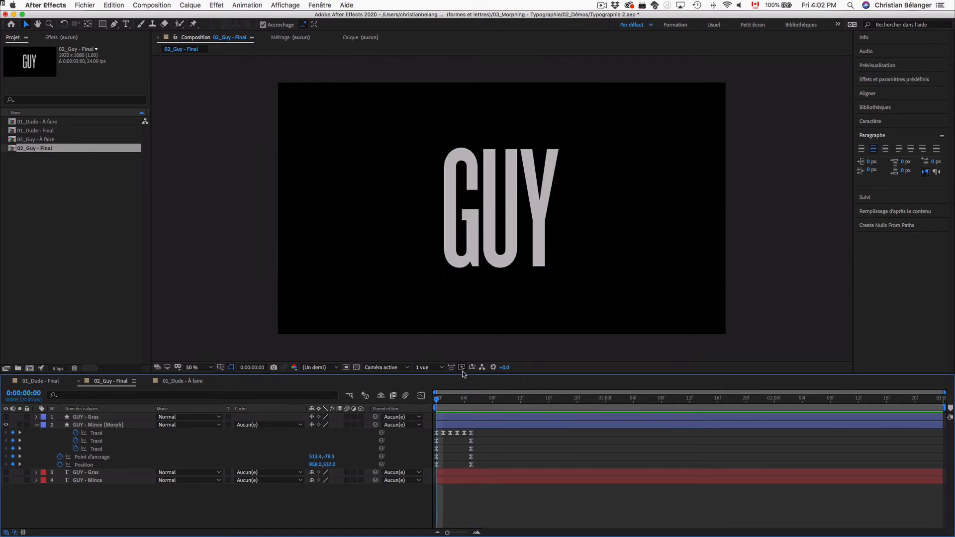
{"action": "left_click", "coordinate": [471, 398]}
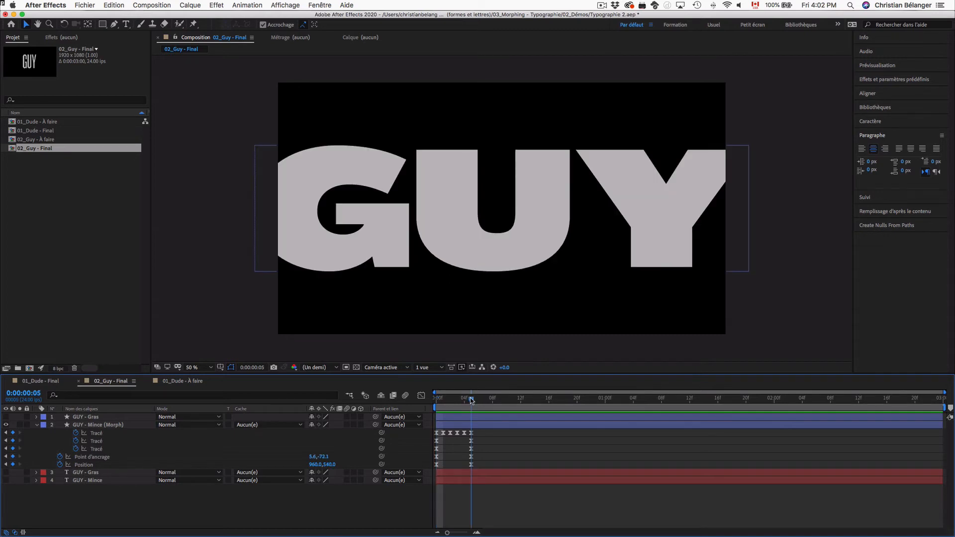
{"action": "left_click_drag", "start_coordinate": [471, 399], "coordinate": [436, 397]}
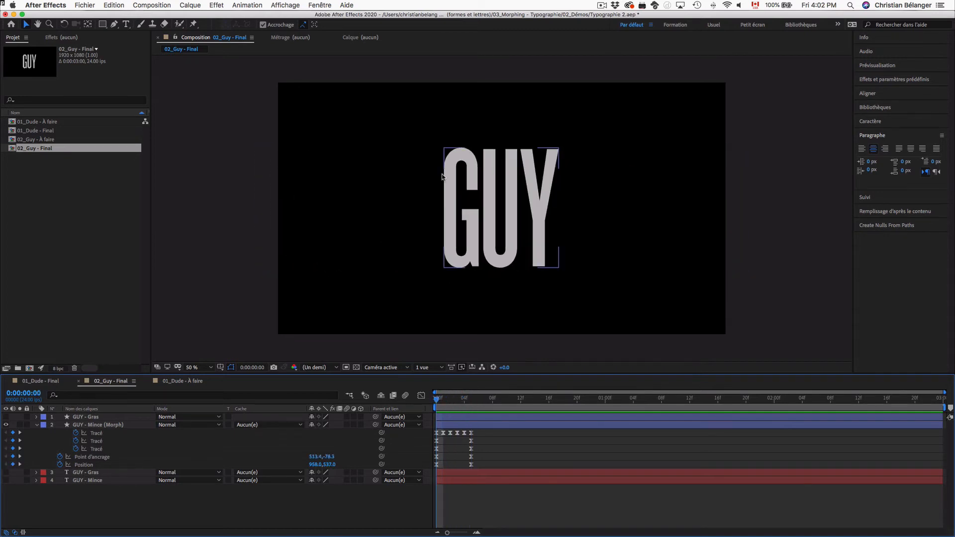
{"action": "left_click", "coordinate": [471, 399]}
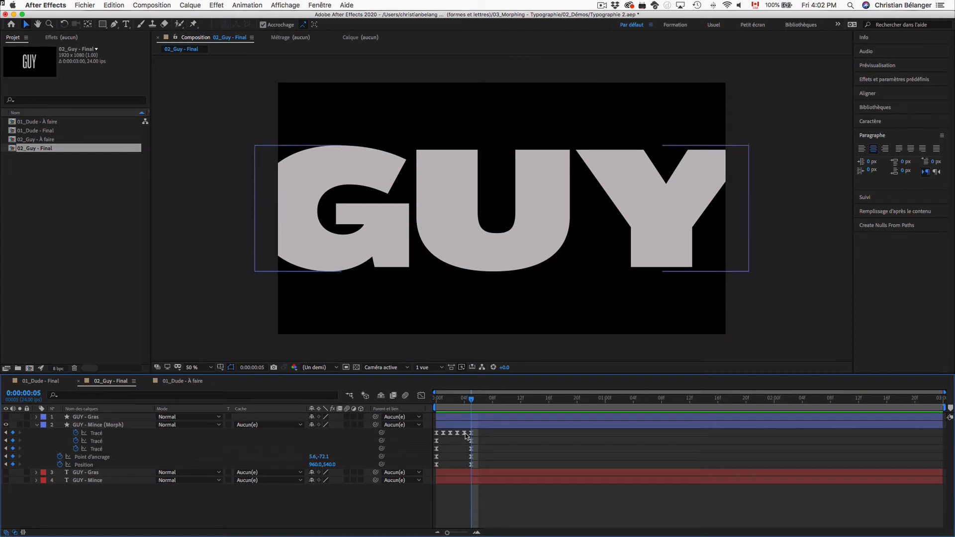
Examine the G's intermediate Tracé keyframes in GUY - Mince (Morph) from 0:00:00:04 back to 0:00:00:01
{"action": "left_click", "coordinate": [465, 399]}
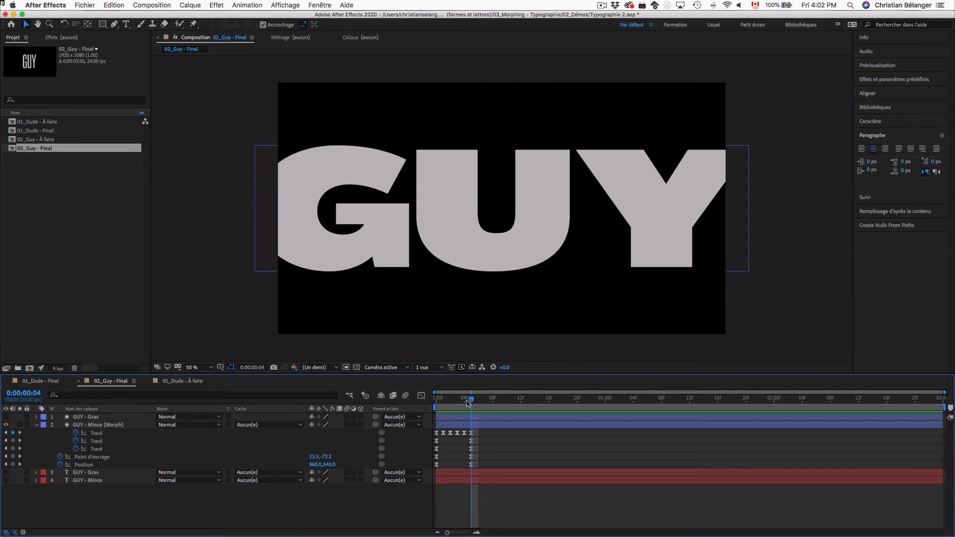
{"action": "left_click", "coordinate": [464, 432]}
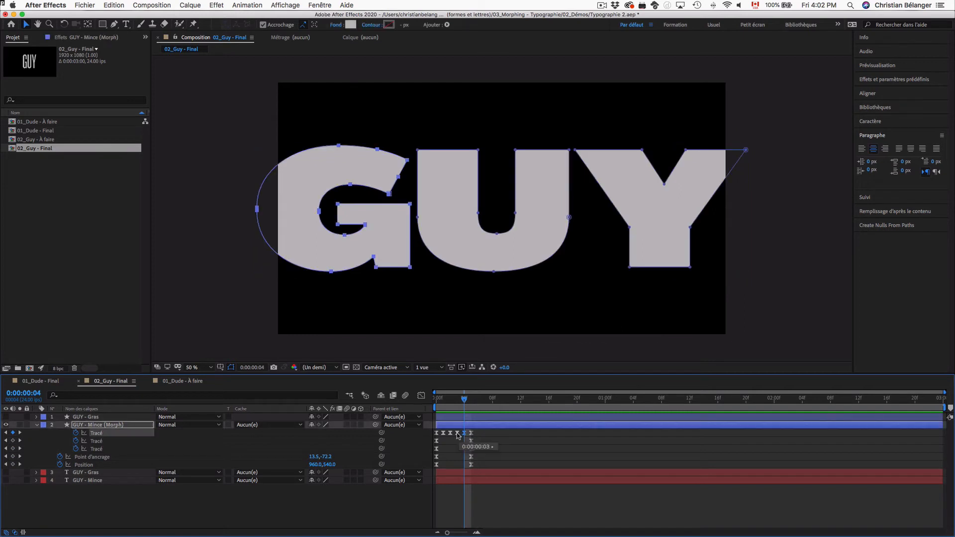
{"action": "left_click", "coordinate": [457, 433]}
{"action": "left_click_drag", "start_coordinate": [464, 400], "coordinate": [441, 401]}
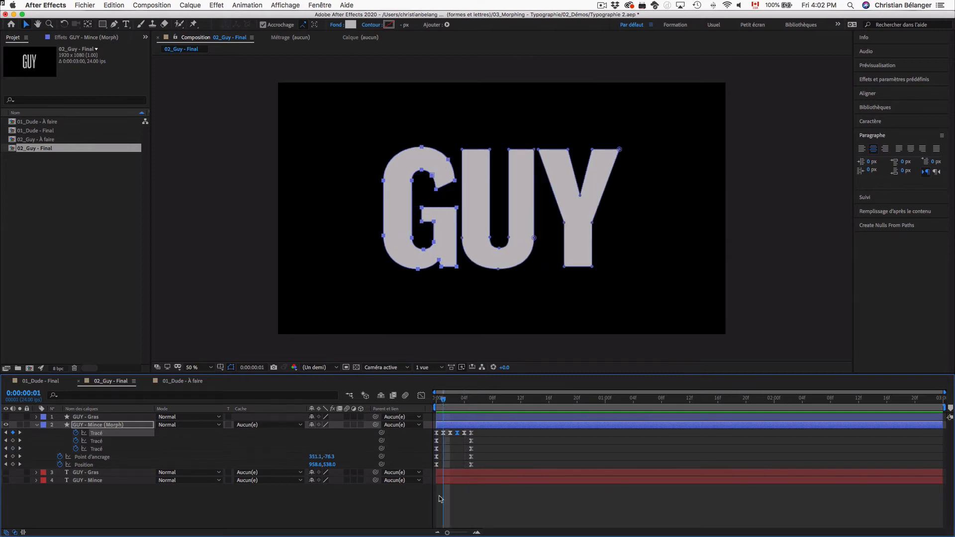
Enlarge the timeline scale and play the finished GUY morph from 0:00:00:00
{"action": "mouse_move", "coordinate": [447, 533]}
{"action": "left_mouse_down"}
{"action": "mouse_move", "coordinate": [468, 533]}
{"action": "mouse_move", "coordinate": [460, 534]}
{"action": "left_mouse_up"}
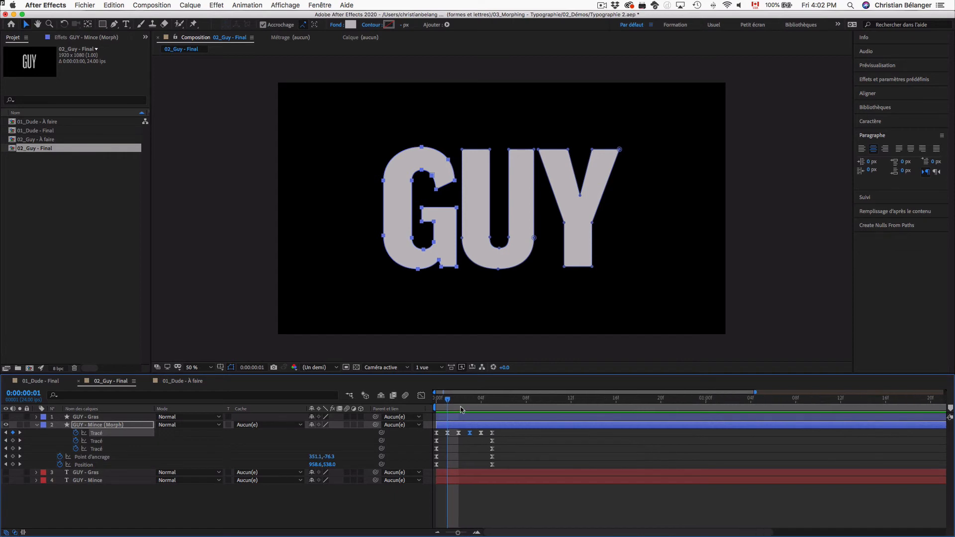
{"action": "left_click_drag", "start_coordinate": [449, 401], "coordinate": [423, 405]}
{"action": "left_click", "coordinate": [481, 495]}
{"action": "key", "text": "space"}
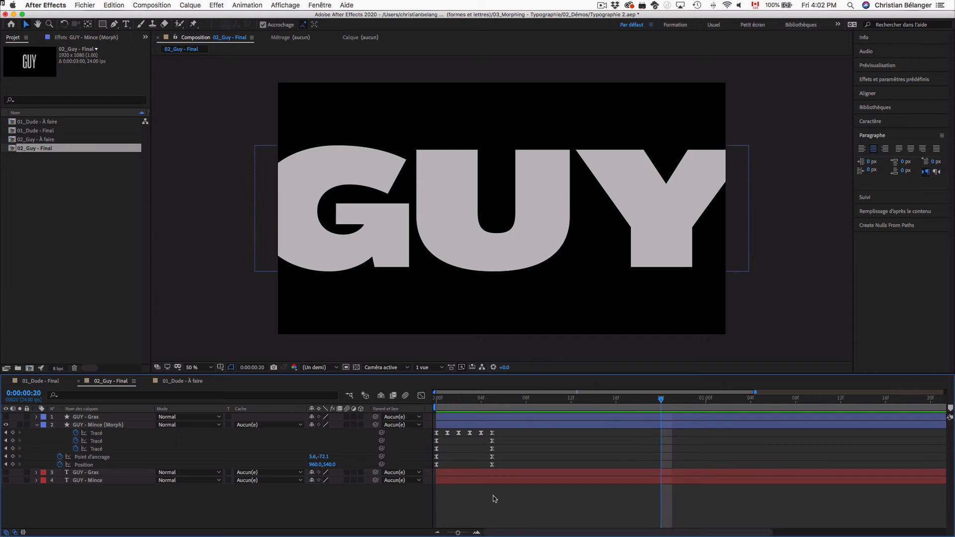
Open the 02_Guy - À faire composition and create shapes from the GUY - Mince text layer
{"action": "double_click", "coordinate": [54, 139]}
{"action": "left_click", "coordinate": [100, 425]}
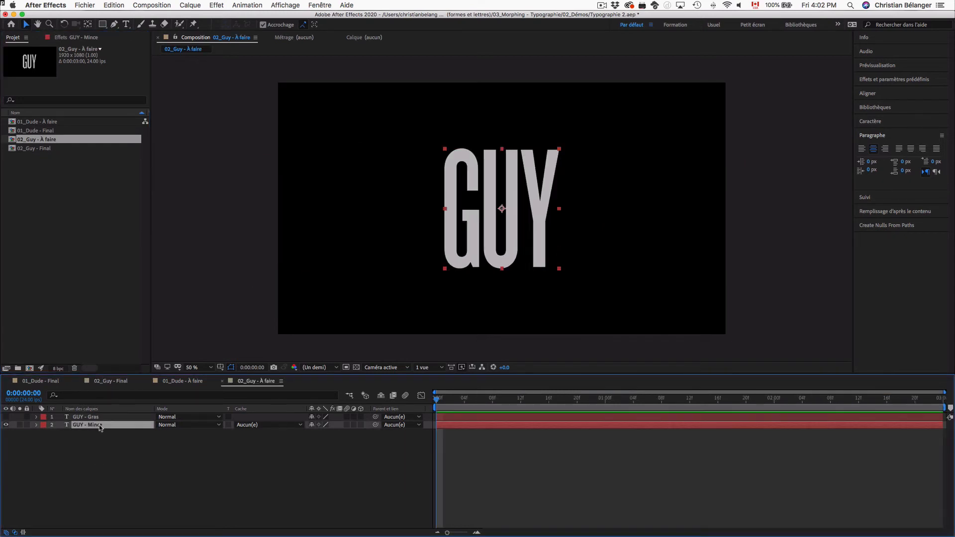
{"action": "right_click", "coordinate": [100, 425]}
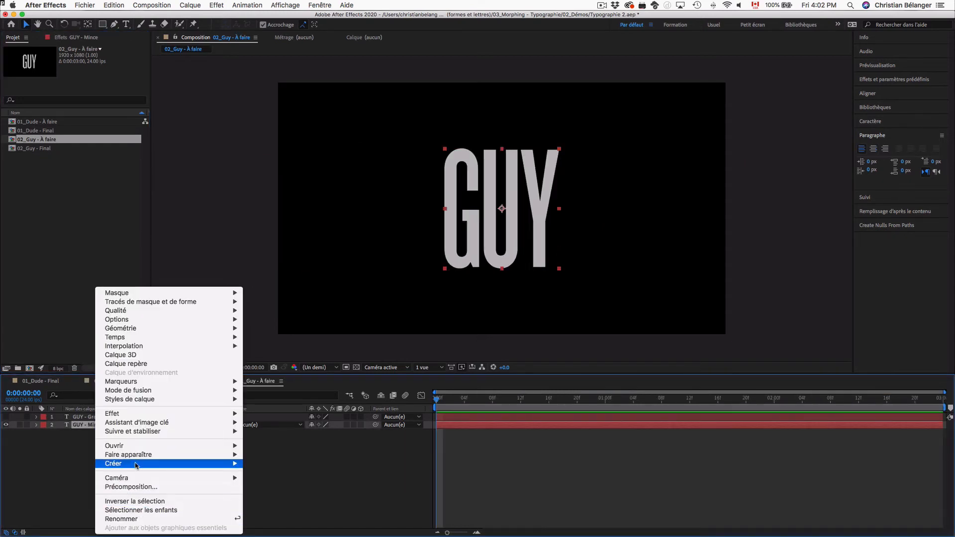
{"action": "left_click", "coordinate": [323, 473]}
Create shapes from the GUY - Gras text layer and hide the resulting bold shape layer
{"action": "left_click", "coordinate": [112, 418]}
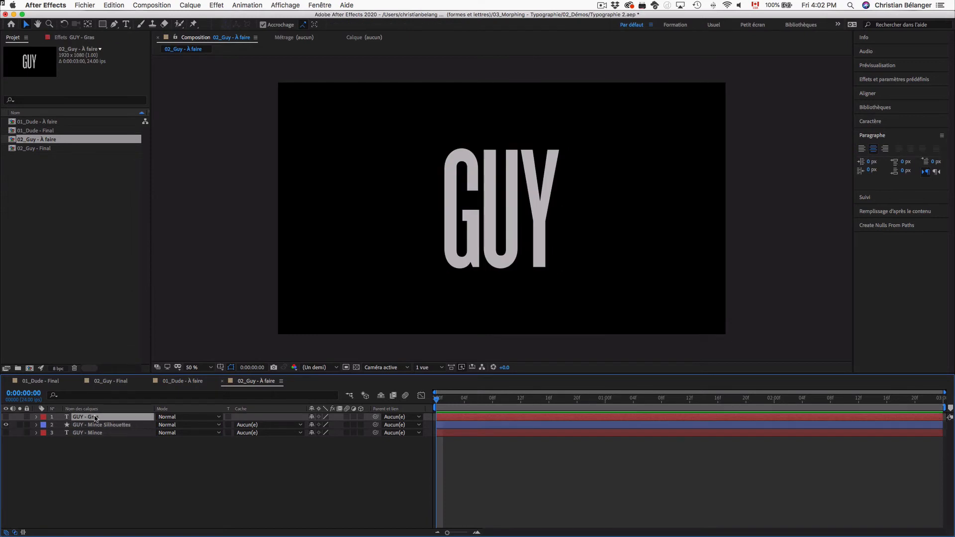
{"action": "right_click", "coordinate": [96, 417]}
{"action": "mouse_move", "coordinate": [149, 464]}
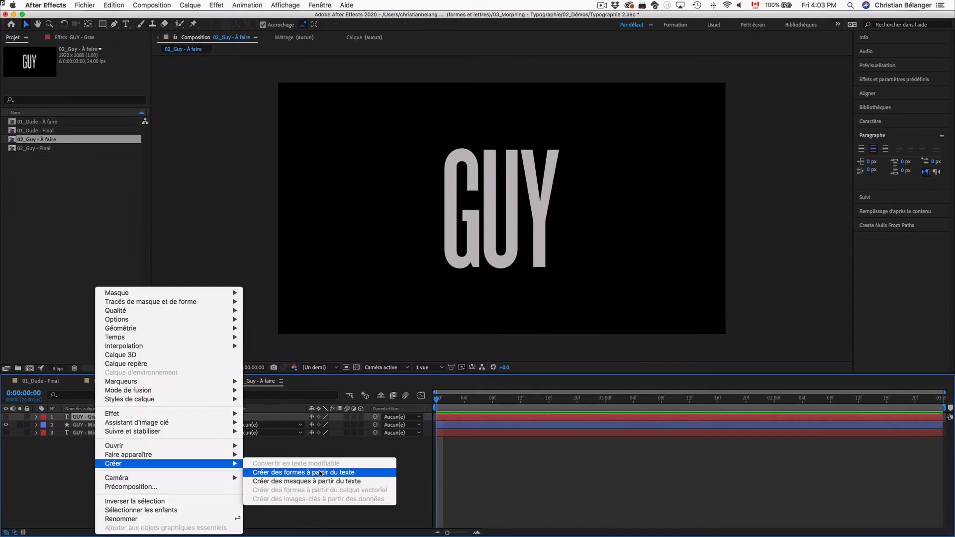
{"action": "left_click", "coordinate": [320, 473]}
{"action": "left_click", "coordinate": [20, 426]}
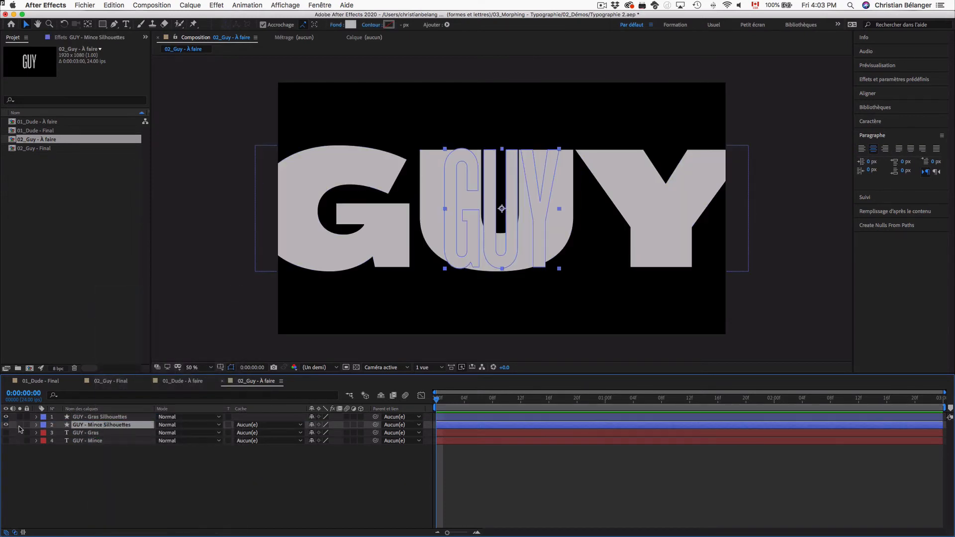
{"action": "left_click", "coordinate": [5, 417]}
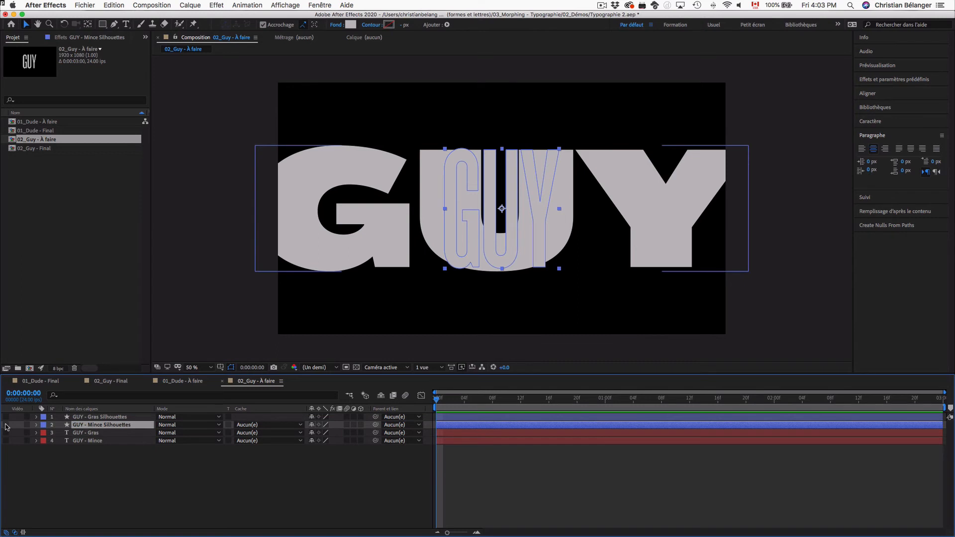
Rename the thin shape layer as GUY - Mince (Morph) and the bold shape layer as GUY - Gras
{"action": "key", "text": "Return"}
{"action": "left_click", "coordinate": [118, 424]}
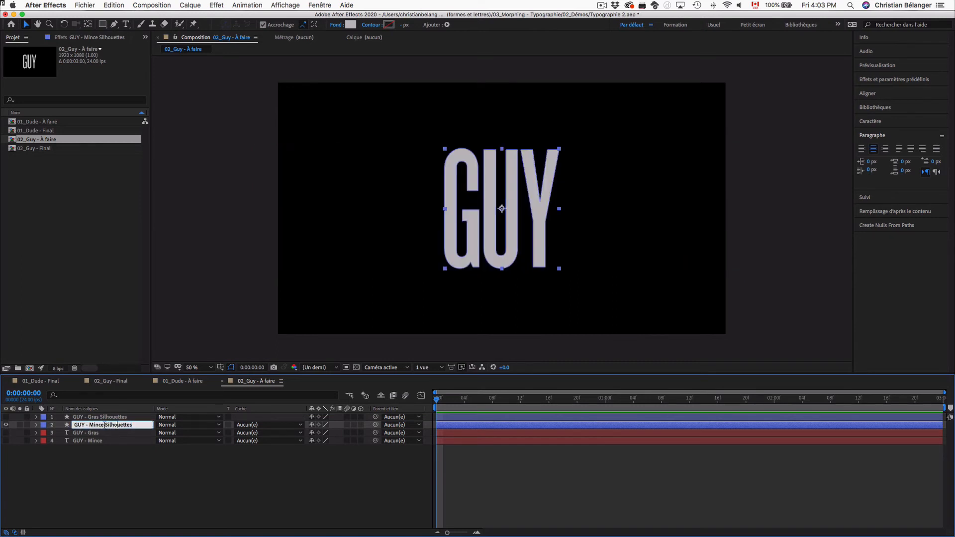
{"action": "type", "text": "(Morph"}
{"action": "key", "text": "Return"}
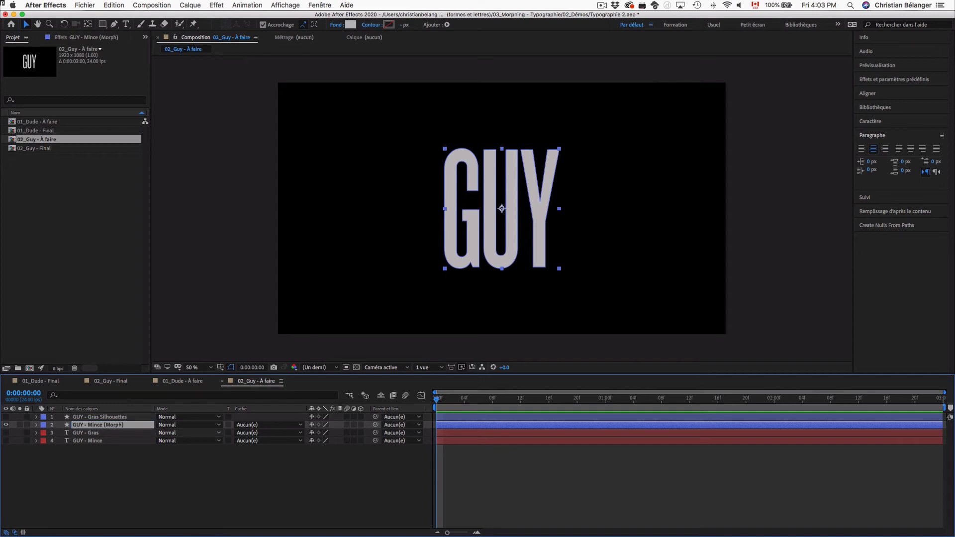
{"action": "left_click", "coordinate": [105, 418]}
{"action": "key", "text": "Return"}
{"action": "left_click", "coordinate": [105, 417]}
{"action": "left_click_drag", "start_coordinate": [100, 417], "coordinate": [129, 417]}
{"action": "key", "text": "BackSpace"}
{"action": "left_click", "coordinate": [131, 482]}
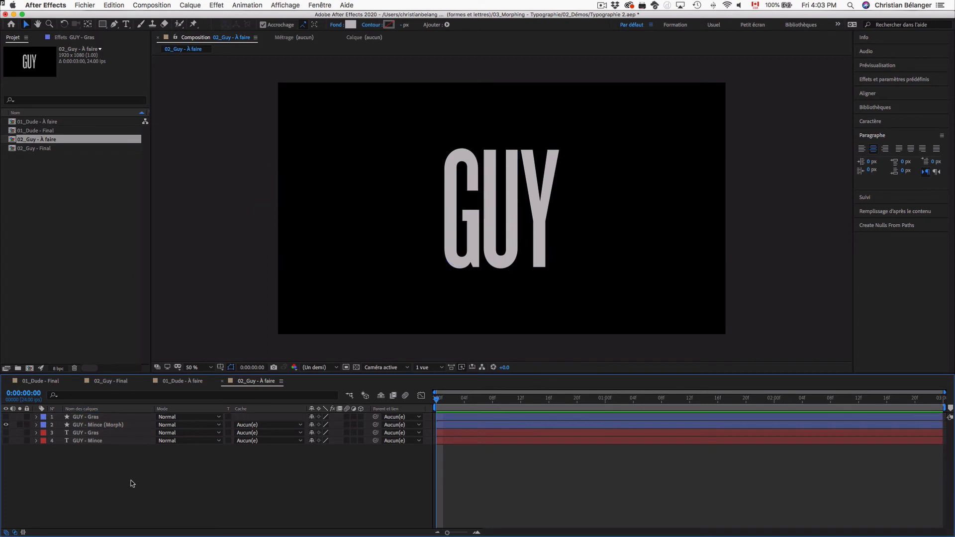
Filter the timeline by "tracé" to list the path properties of both GUY shape layers
{"action": "left_click", "coordinate": [104, 417]}
{"action": "left_click", "coordinate": [107, 425], "text": "shift"}
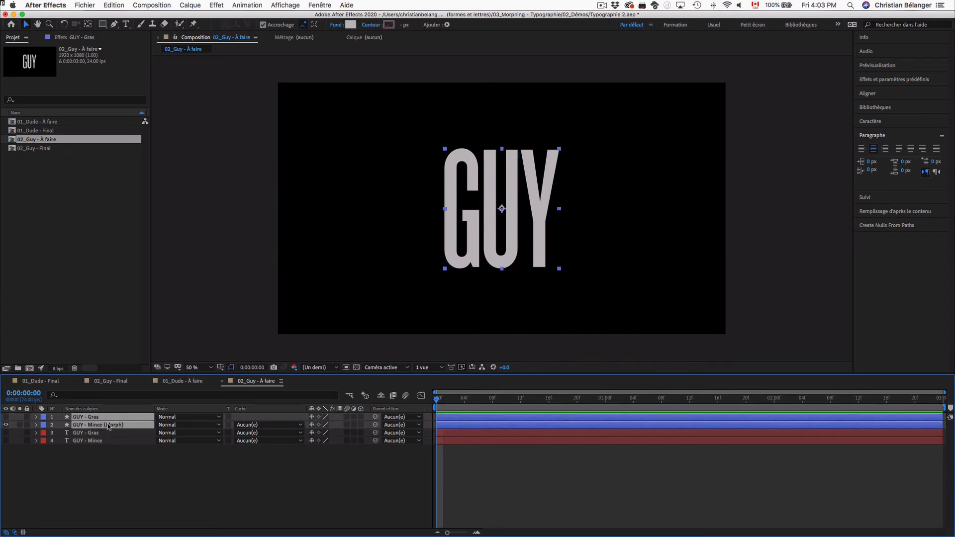
{"action": "left_click", "coordinate": [104, 395]}
{"action": "type", "text": "tac"}
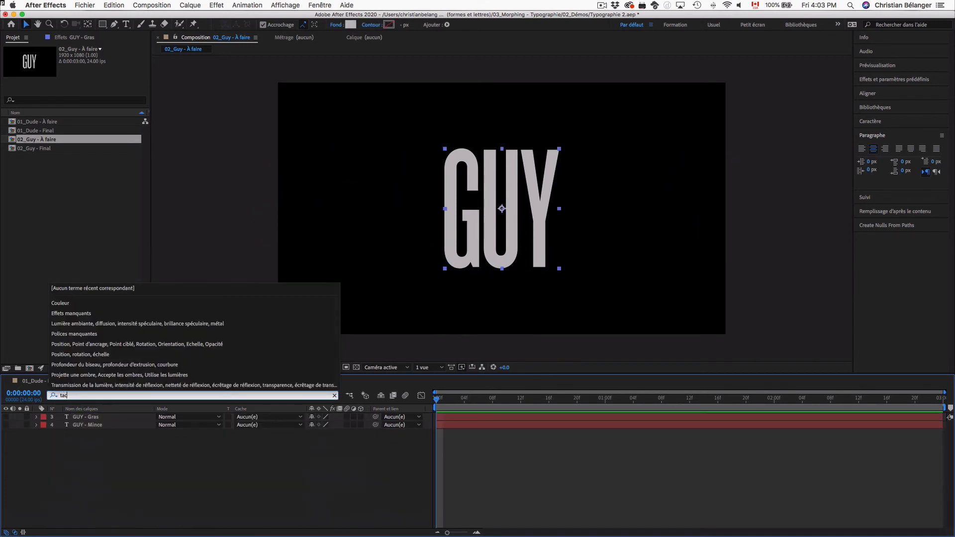
{"action": "type", "text": "é"}
{"action": "key", "text": "Return"}
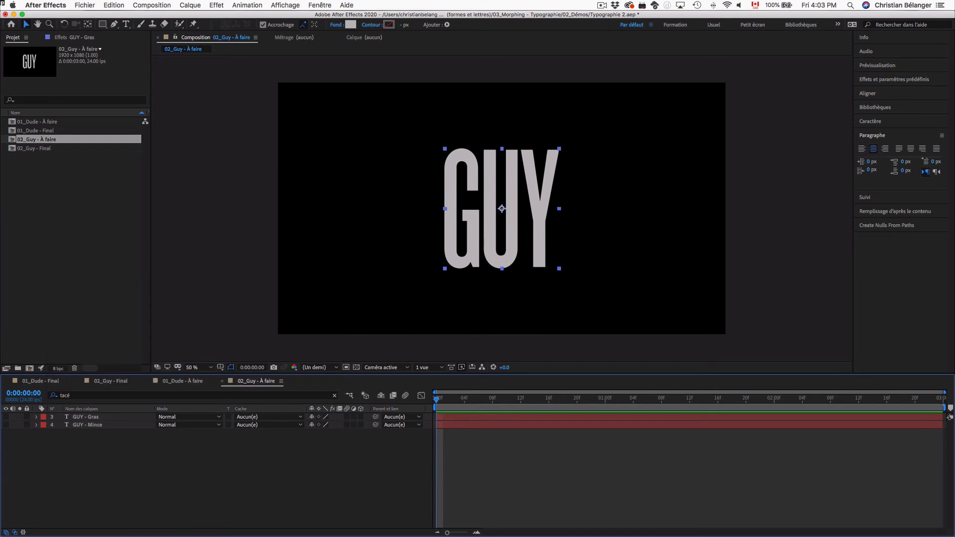
{"action": "left_click", "coordinate": [106, 418]}
{"action": "left_click", "coordinate": [100, 426], "text": "shift"}
{"action": "key", "text": "super+shift+o"}
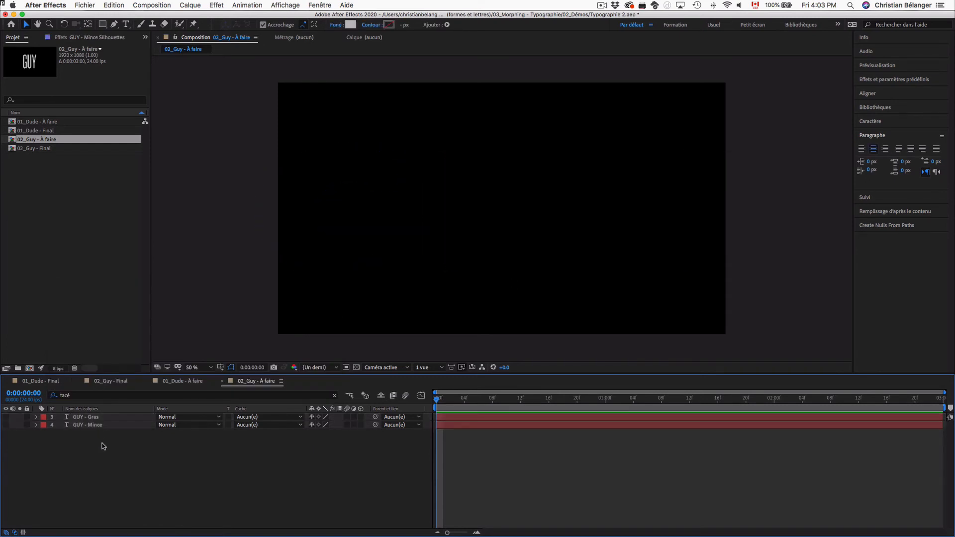
{"action": "left_click", "coordinate": [63, 395]}
{"action": "type", "text": "r"}
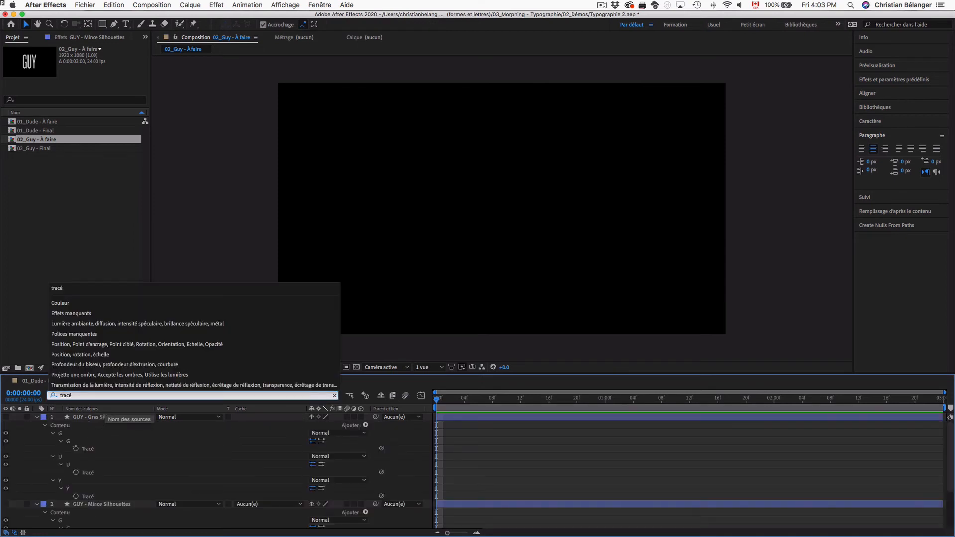
{"action": "key", "text": "Return"}
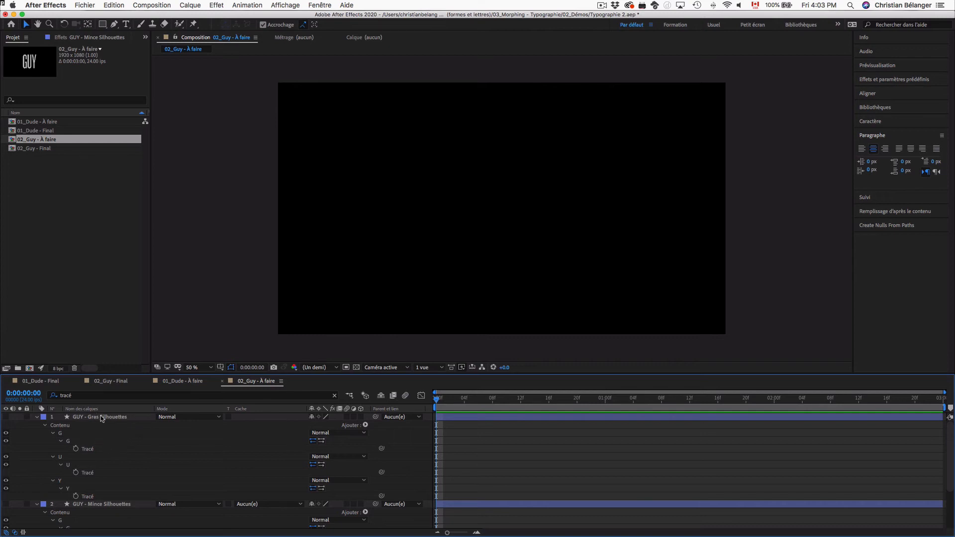
Rename the GUY - Mince Silhouettes layer as GUY - Mince (Morph)
{"action": "scroll", "coordinate": [102, 420], "scroll_direction": "down", "scroll_amount": 3}
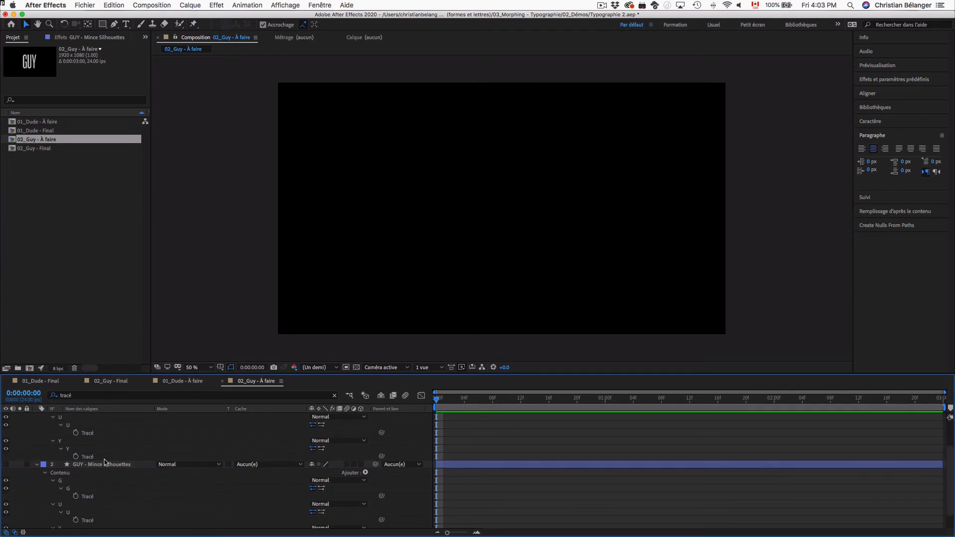
{"action": "left_click", "coordinate": [104, 462]}
{"action": "key", "text": "Return"}
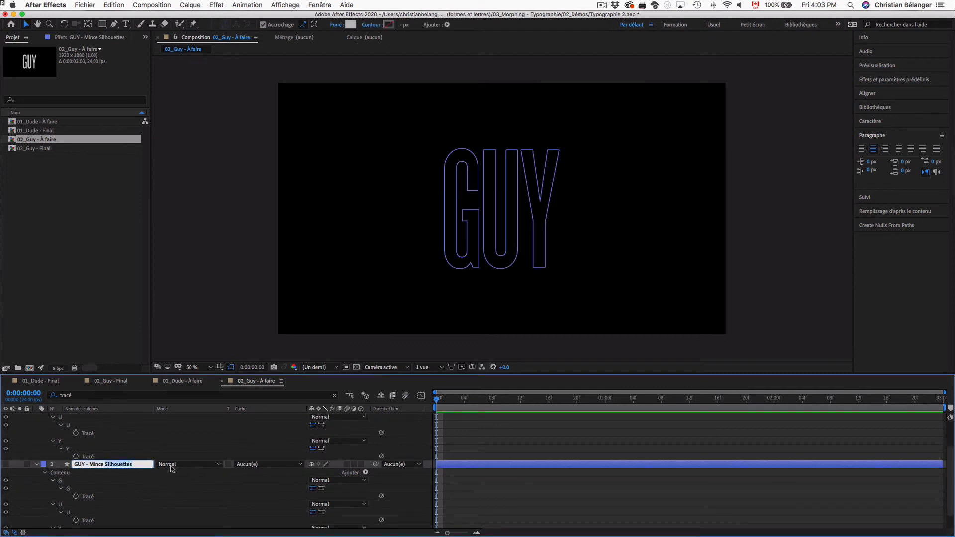
{"action": "key", "text": "alt+BackSpace"}
{"action": "type", "text": "(Morph"}
{"action": "key", "text": "Return"}
Rename the GUY - Gras Silhouettes layer as GUY - Gras
{"action": "scroll", "coordinate": [173, 469], "scroll_direction": "up", "scroll_amount": 3}
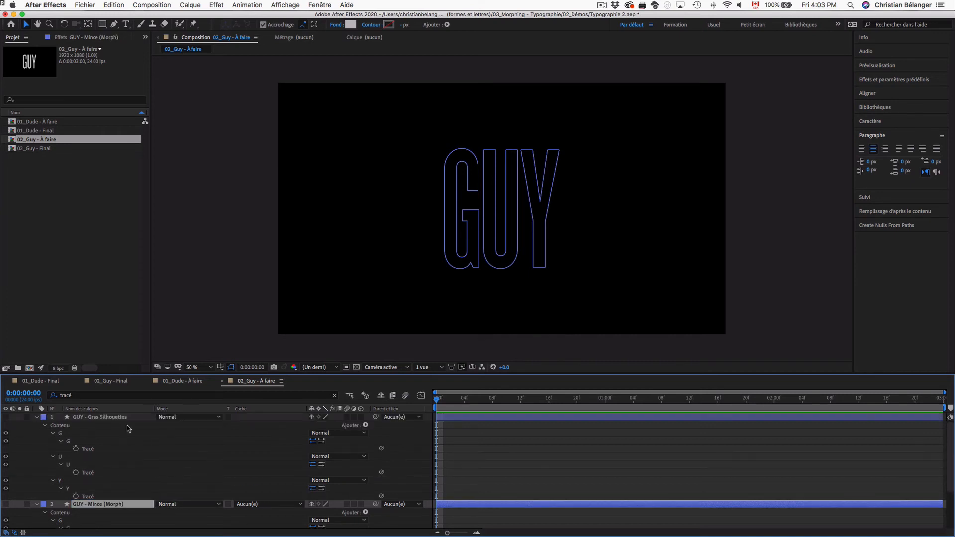
{"action": "left_click", "coordinate": [103, 417]}
{"action": "key", "text": "Return"}
{"action": "key", "text": "alt+BackSpace"}
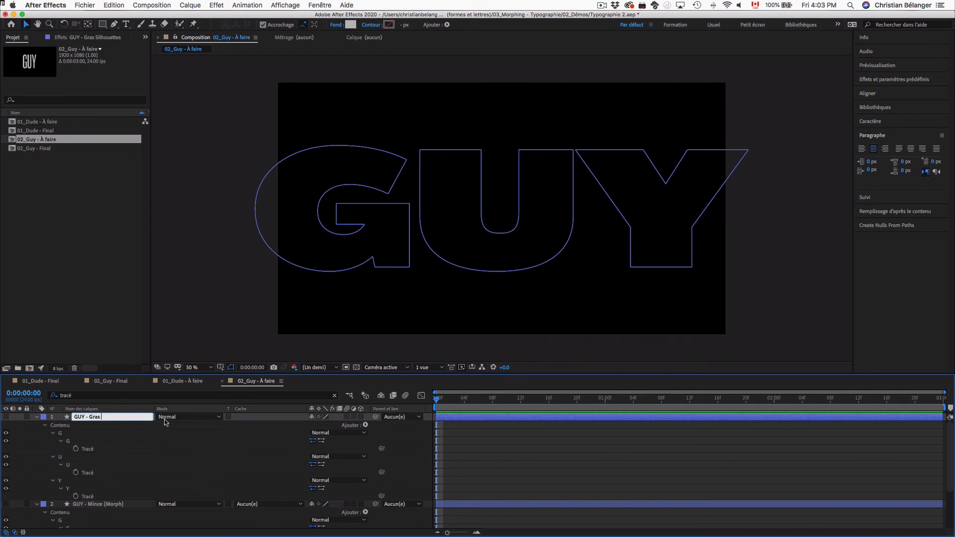
{"action": "key", "text": "Return"}
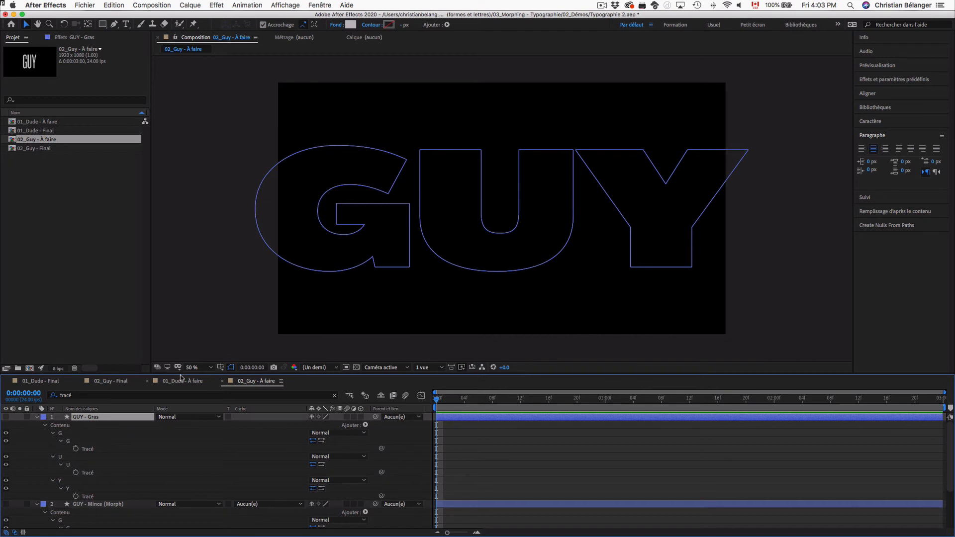
Enlarge the timeline area and start Tracé keyframes for G, U and Y of GUY - Mince (Morph) at 0:00:00:00
{"action": "left_click_drag", "start_coordinate": [178, 373], "coordinate": [188, 288]}
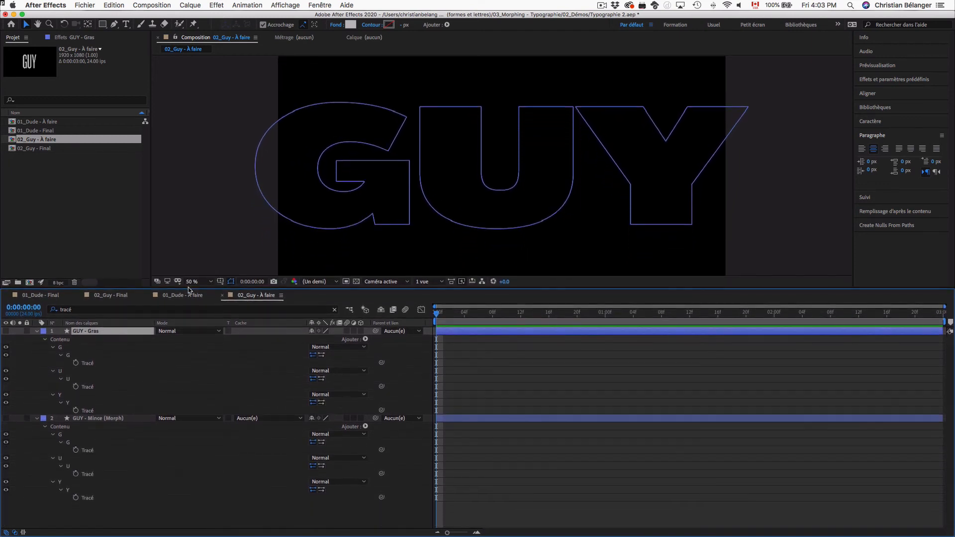
{"action": "left_click", "coordinate": [80, 514]}
{"action": "left_click", "coordinate": [76, 451]}
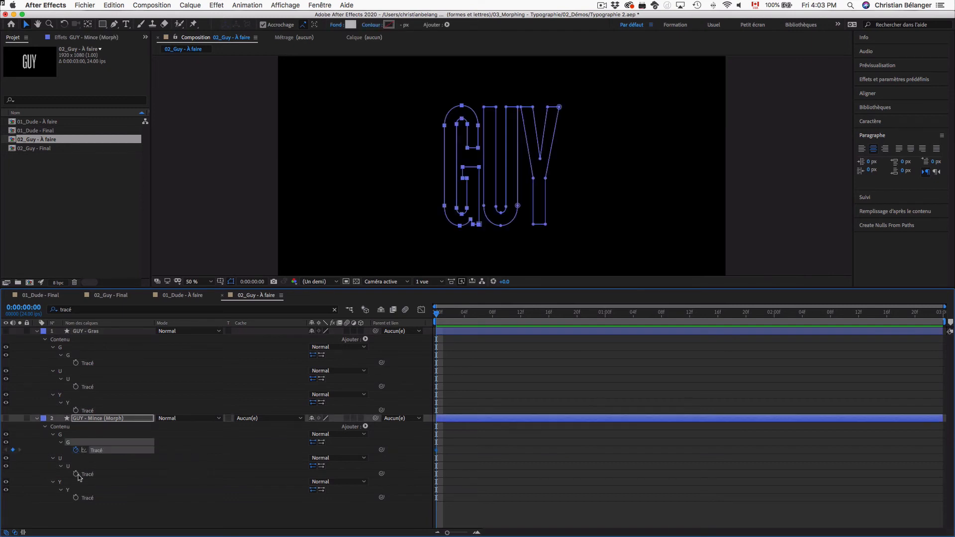
{"action": "left_click", "coordinate": [76, 474]}
{"action": "left_click", "coordinate": [75, 498]}
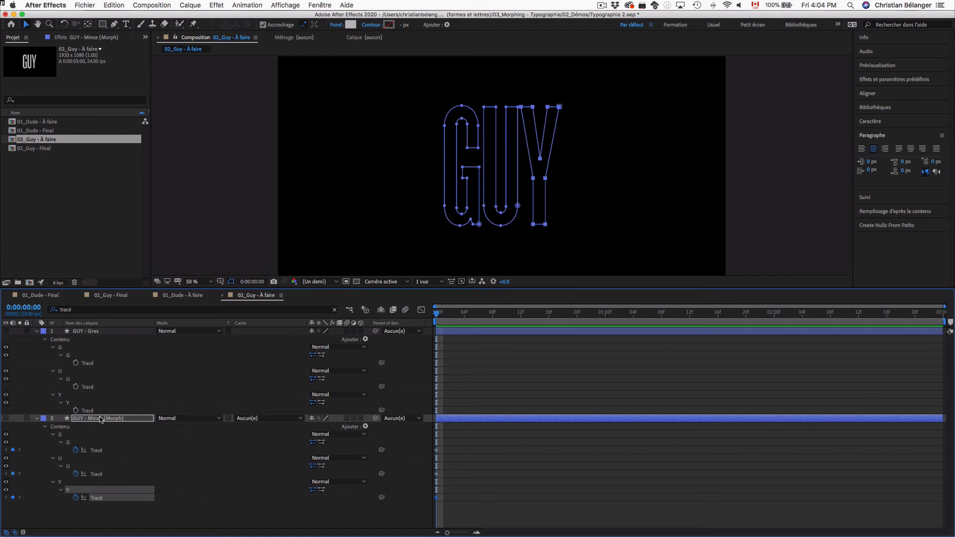
Copy the G's Tracé from GUY - Gras onto the G of GUY - Mince (Morph) at 0:00:00:08
{"action": "key", "text": "Page_Down"}
{"action": "key", "text": "Page_Down"}
{"action": "key", "text": "Page_Down"}
{"action": "key", "text": "Page_Down"}
{"action": "key", "text": "Page_Down"}
{"action": "key", "text": "Page_Down"}
{"action": "key", "text": "Page_Down"}
{"action": "key", "text": "Page_Down"}
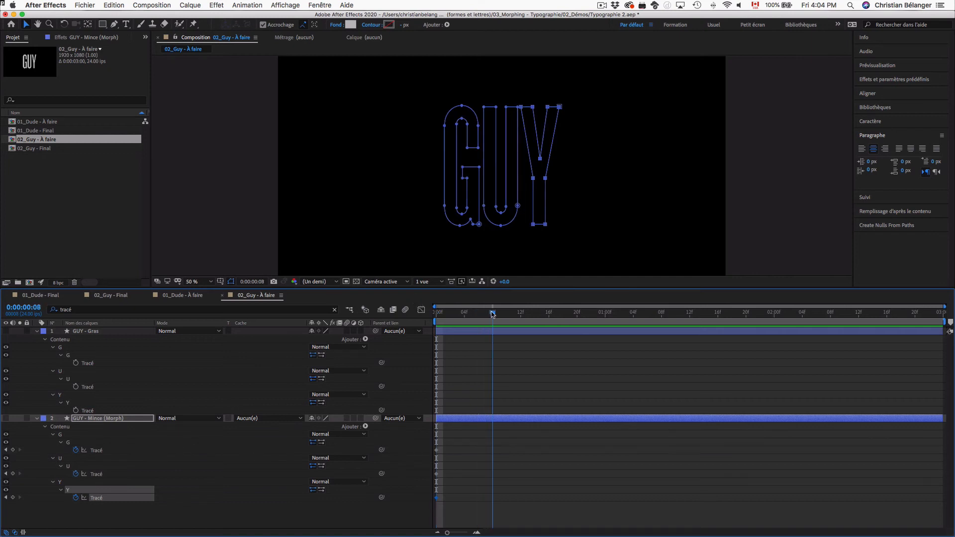
{"action": "left_click", "coordinate": [88, 363]}
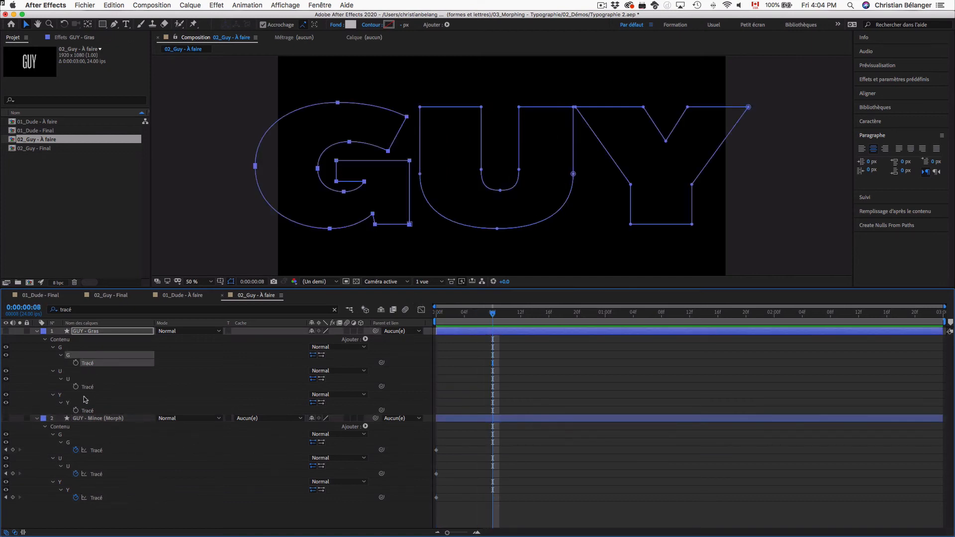
{"action": "left_click", "coordinate": [96, 451]}
{"action": "key", "text": "super+v"}
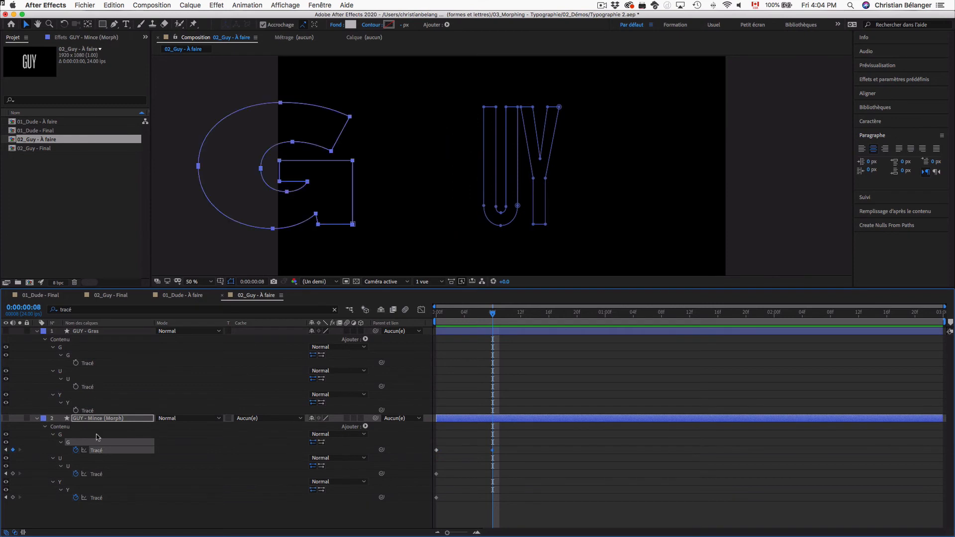
Copy the U and Y Tracé values from GUY - Gras onto the matching letters of GUY - Mince (Morph) at 0:00:00:08
{"action": "left_click", "coordinate": [88, 388]}
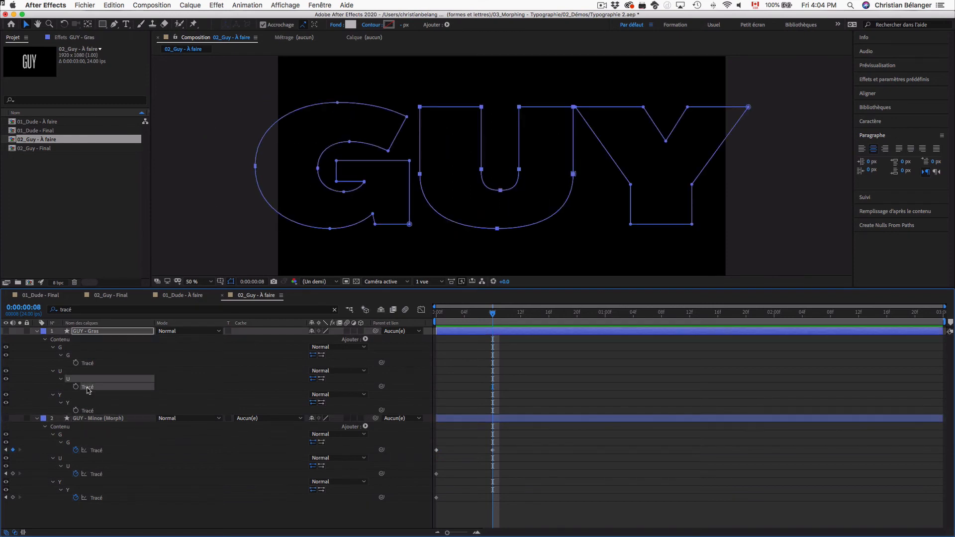
{"action": "left_click", "coordinate": [99, 475]}
{"action": "key", "text": "super+v"}
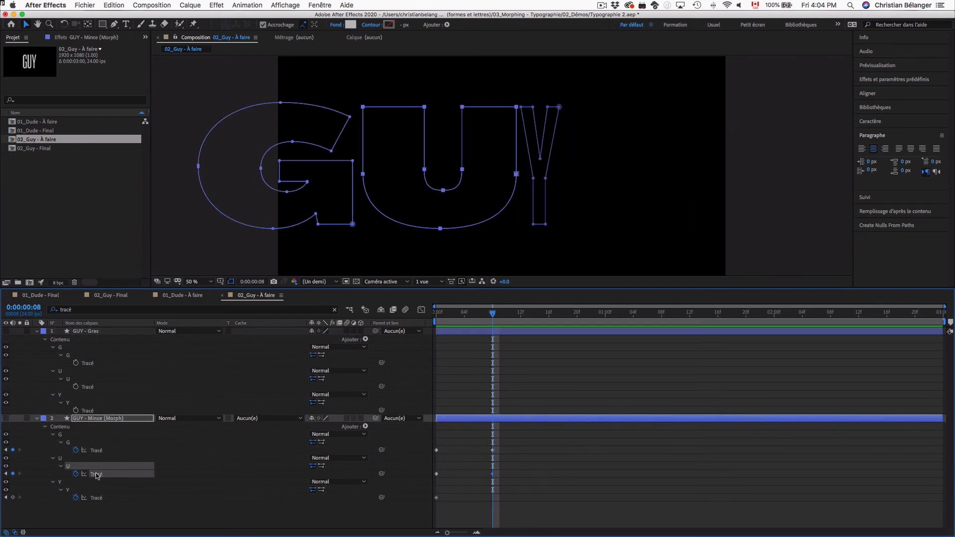
{"action": "left_click", "coordinate": [87, 411]}
{"action": "left_click", "coordinate": [95, 498]}
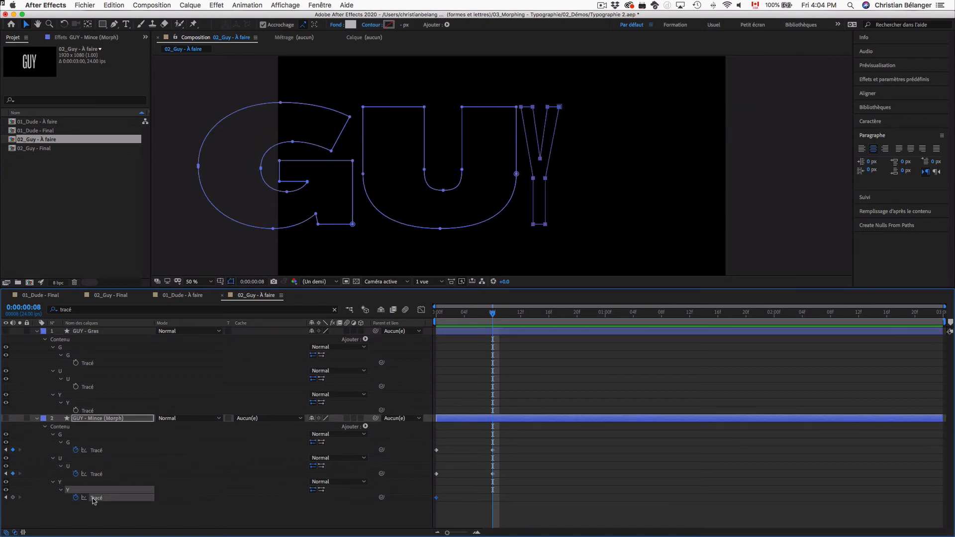
{"action": "key", "text": "super+v"}
Collapse GUY - Gras, show GUY - Mince (Morph), and preview its morph from 0:00:00:00
{"action": "left_click", "coordinate": [37, 330]}
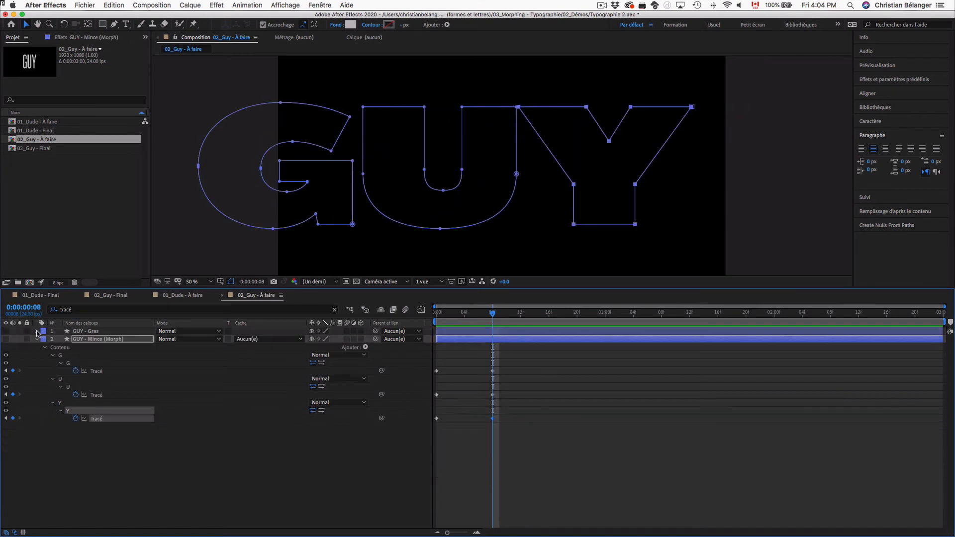
{"action": "left_click", "coordinate": [6, 339]}
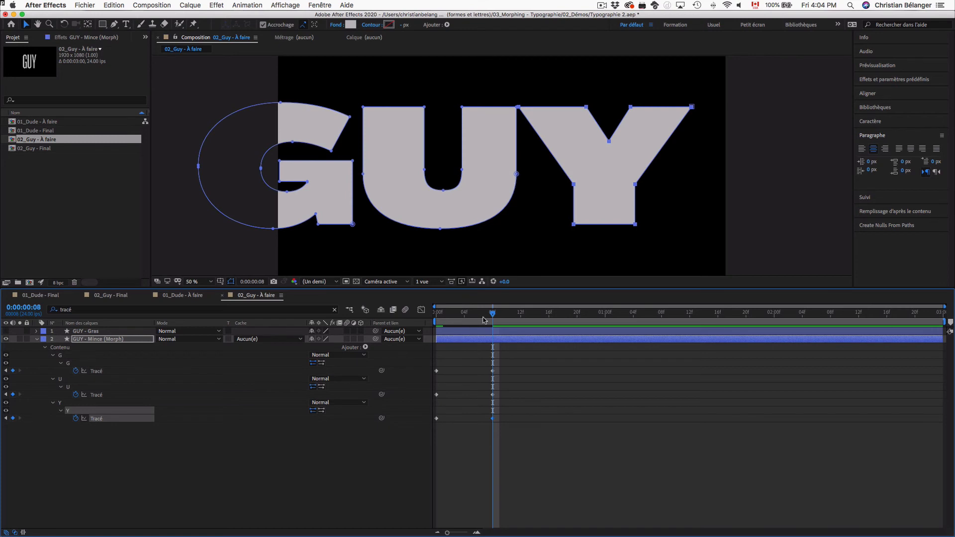
{"action": "left_click_drag", "start_coordinate": [493, 314], "coordinate": [437, 317]}
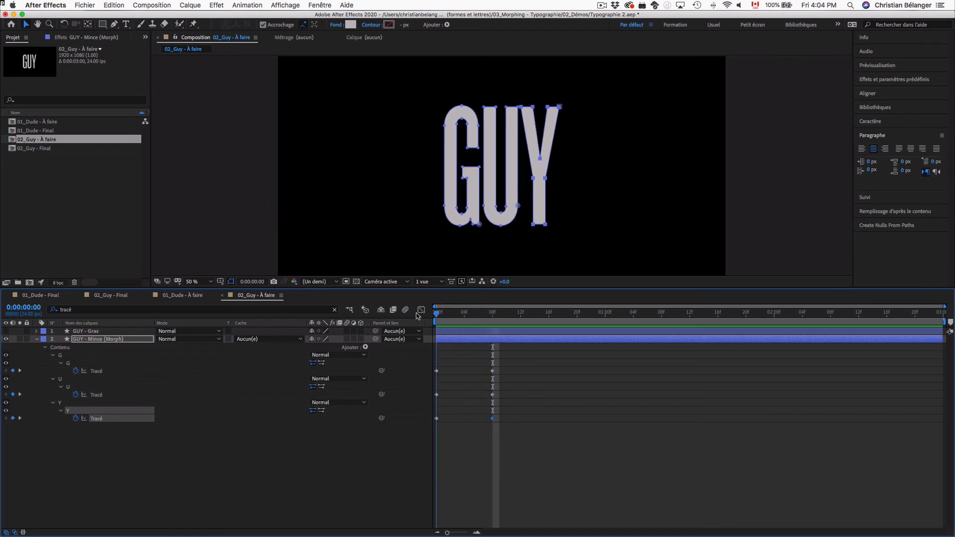
{"action": "left_click", "coordinate": [478, 434]}
{"action": "key", "text": "space"}
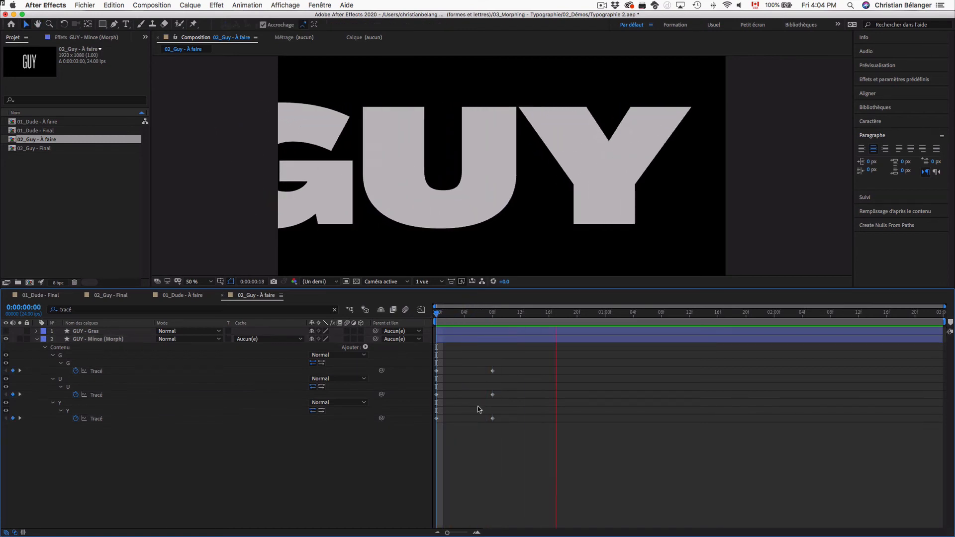
{"action": "key", "text": "space"}
{"action": "left_click", "coordinate": [472, 314]}
{"action": "left_click_drag", "start_coordinate": [471, 314], "coordinate": [429, 313]}
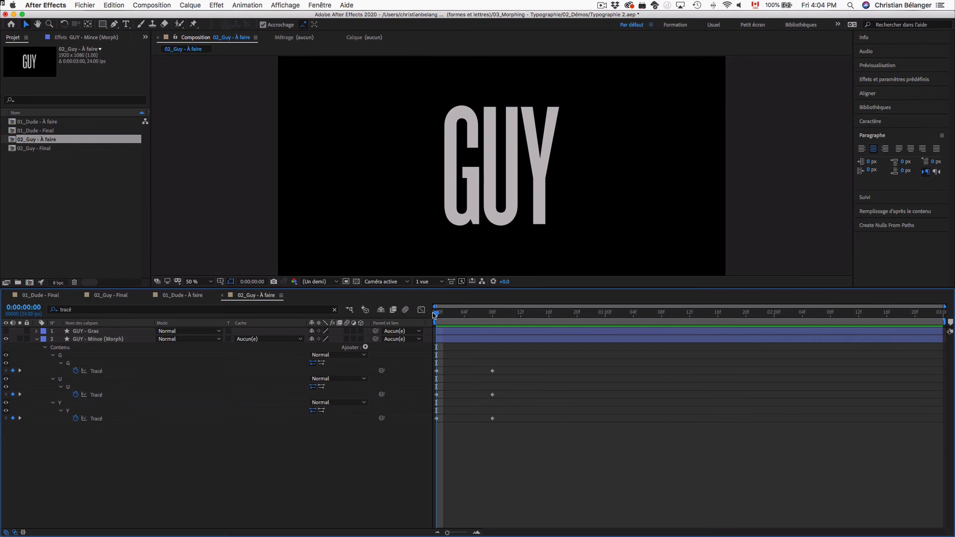
Show the path points of the G in GUY - Mince (Morph) with the Pen tool, enlarging the composition view at 100%
{"action": "left_click", "coordinate": [97, 372]}
{"action": "key", "text": "g"}
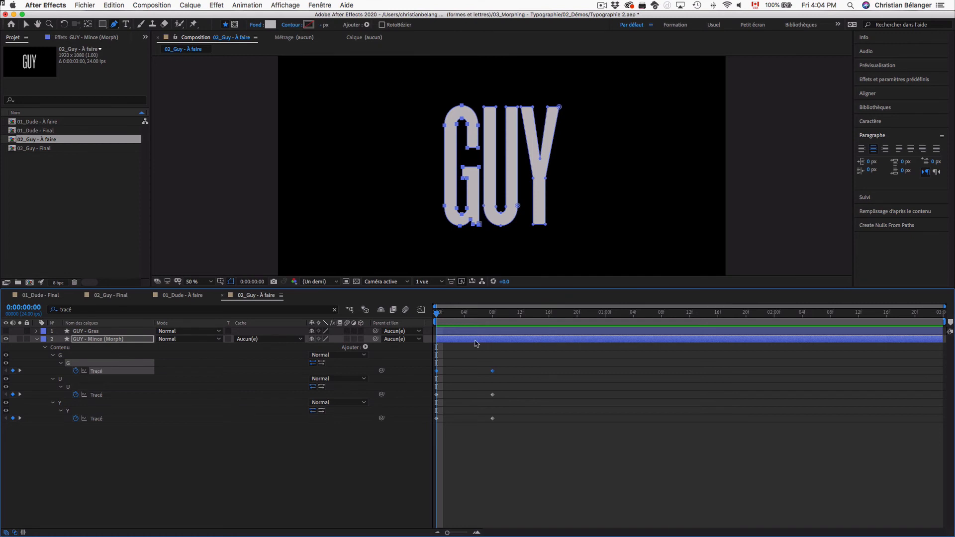
{"action": "key", "text": "period"}
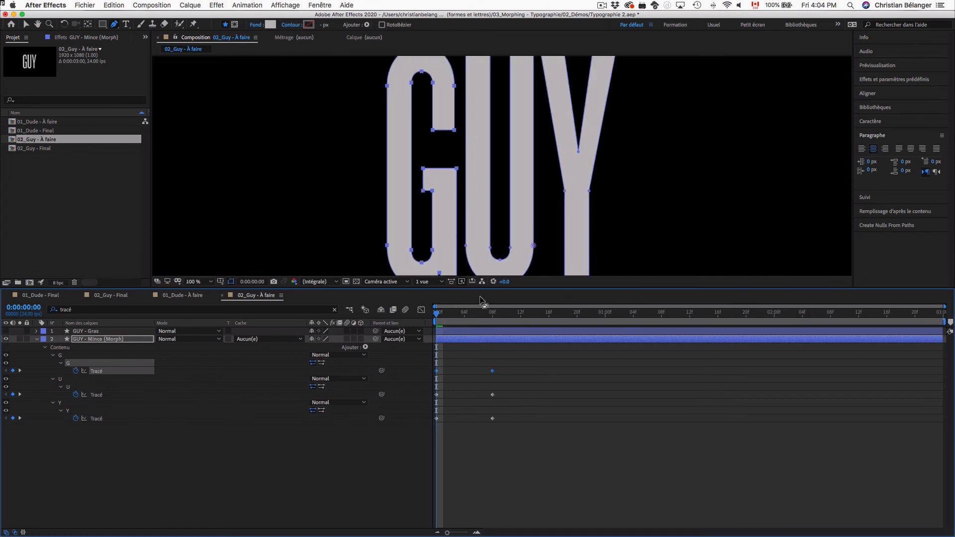
{"action": "left_click_drag", "start_coordinate": [482, 288], "coordinate": [481, 370]}
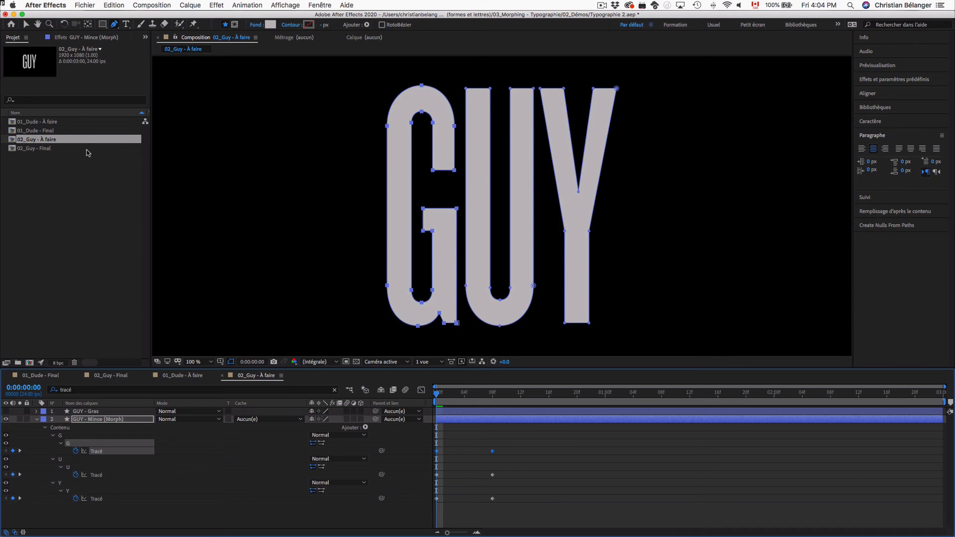
Open 02_Guy - Final and examine the thin G's first vertex at 0:00:00:00
{"action": "double_click", "coordinate": [57, 149]}
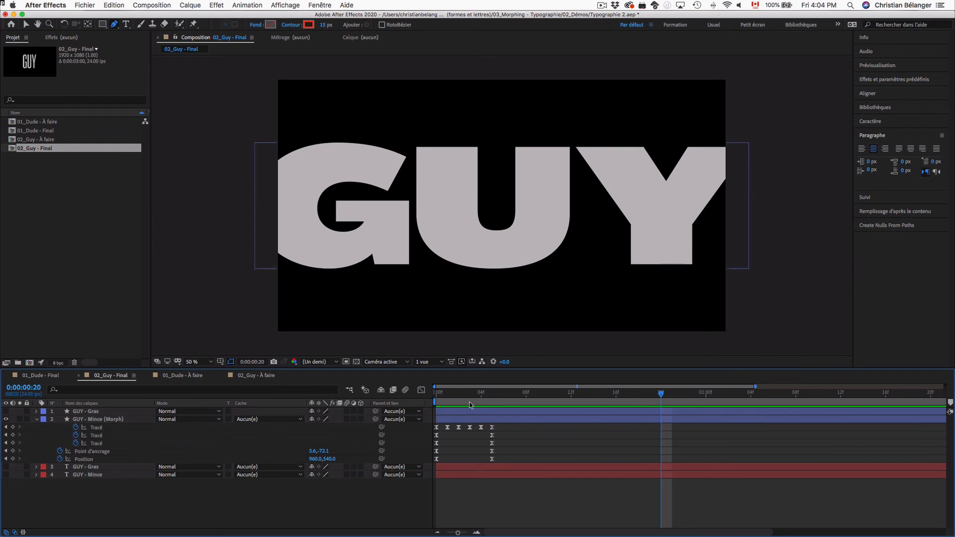
{"action": "left_click", "coordinate": [436, 427]}
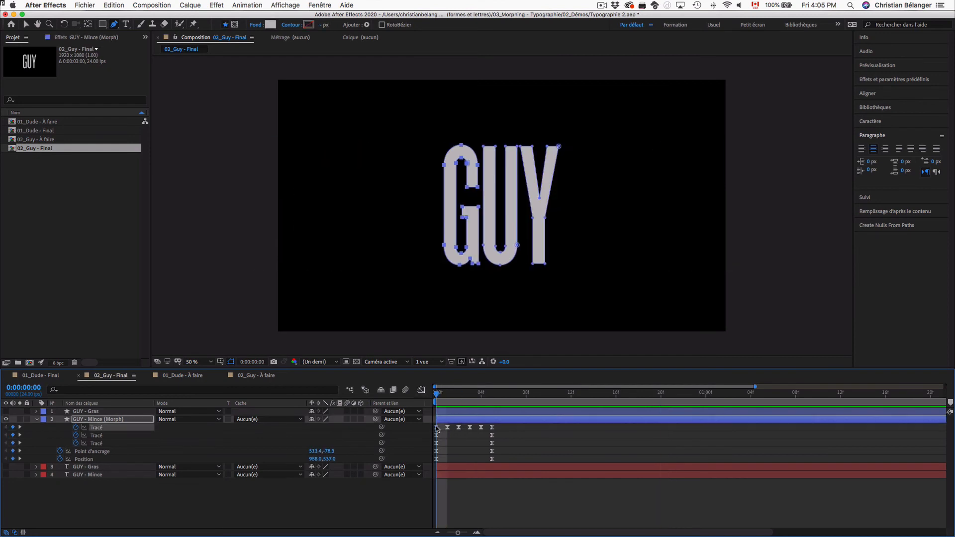
{"action": "key", "text": "period"}
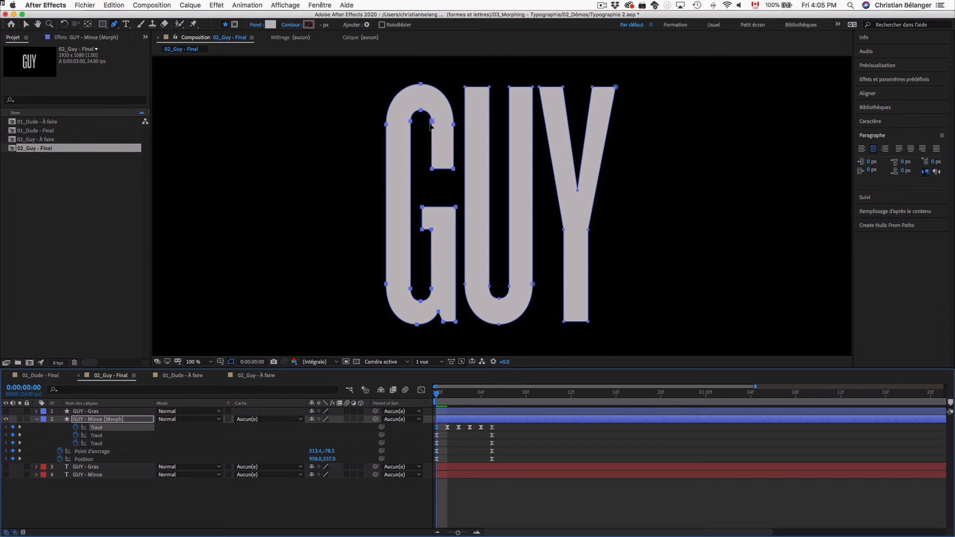
In 02_Guy - À faire, define the upper-right point of the thin G's inner contour as its first vertex at 0:00:00:00
{"action": "double_click", "coordinate": [40, 141]}
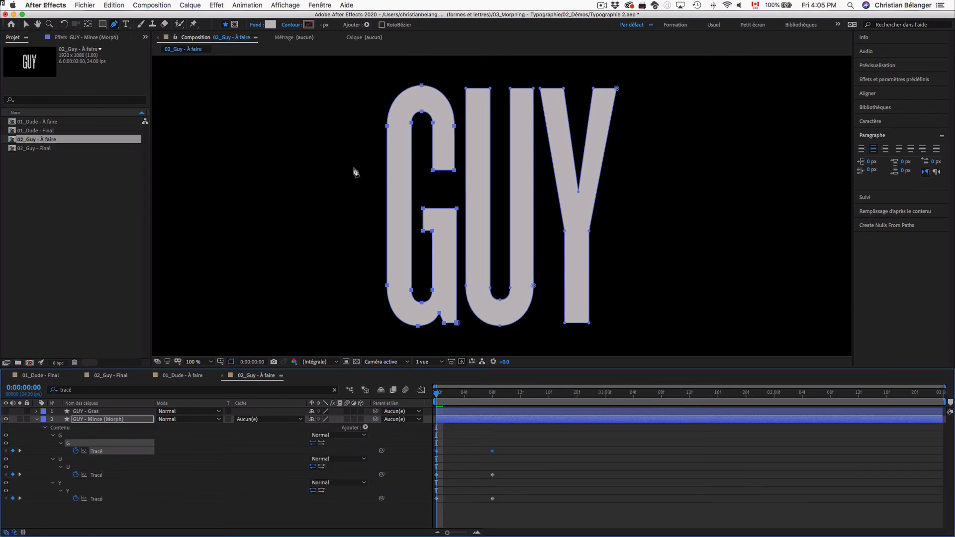
{"action": "left_click_drag", "start_coordinate": [421, 139], "coordinate": [442, 118]}
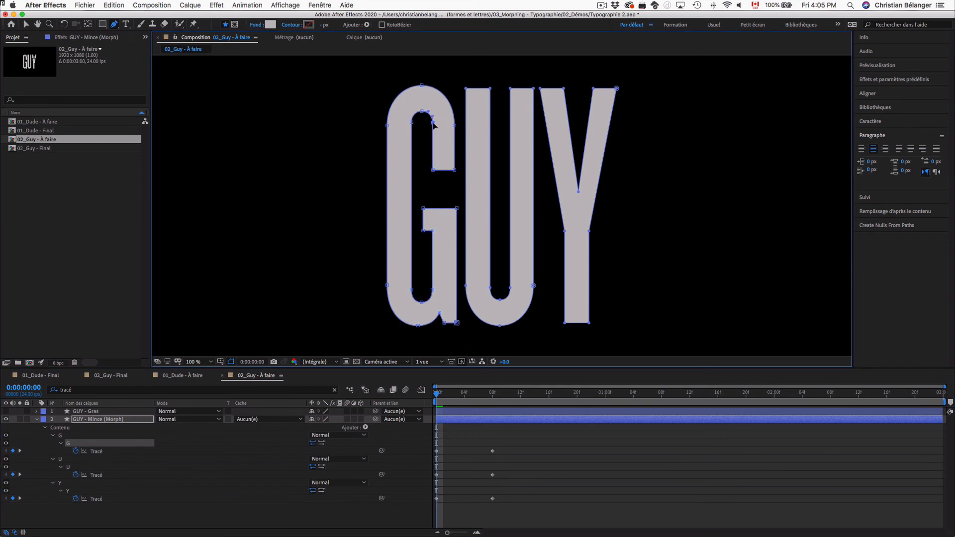
{"action": "right_click", "coordinate": [434, 125]}
{"action": "mouse_move", "coordinate": [467, 141]}
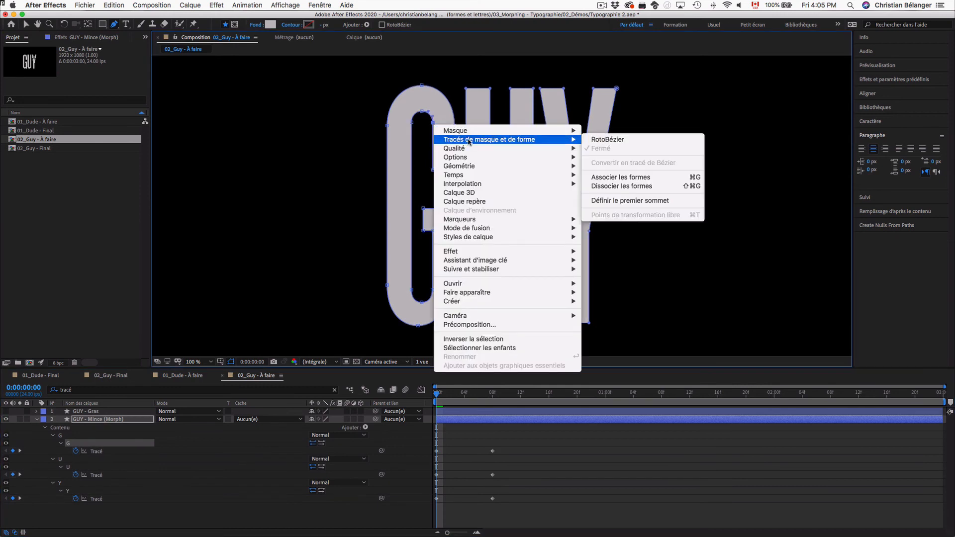
{"action": "left_click", "coordinate": [662, 201]}
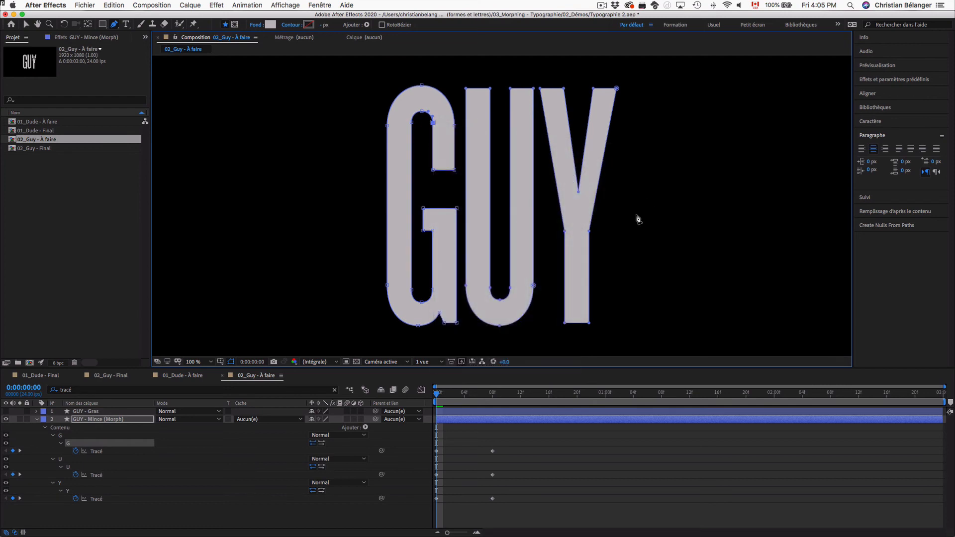
Compare the bold G at 0:00:00:08 with the first vertex of the G in 02_Guy - Final at 0:00:00:05
{"action": "left_click_drag", "start_coordinate": [438, 396], "coordinate": [493, 396]}
{"action": "key", "text": "comma"}
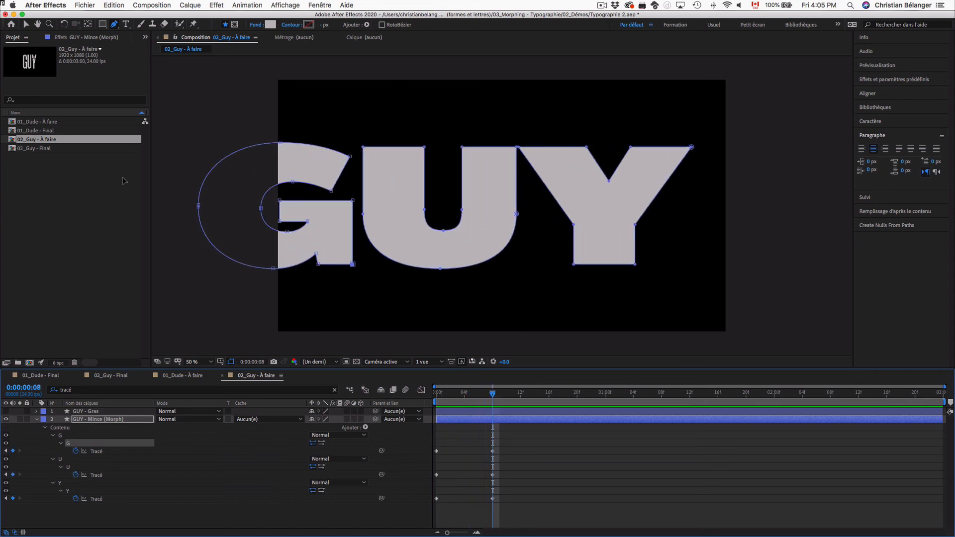
{"action": "double_click", "coordinate": [39, 148]}
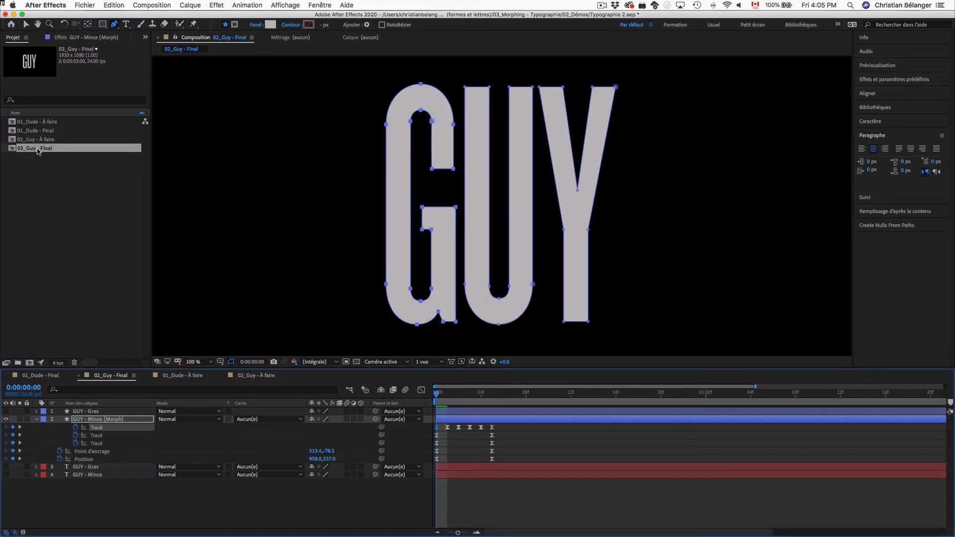
{"action": "left_click", "coordinate": [492, 396]}
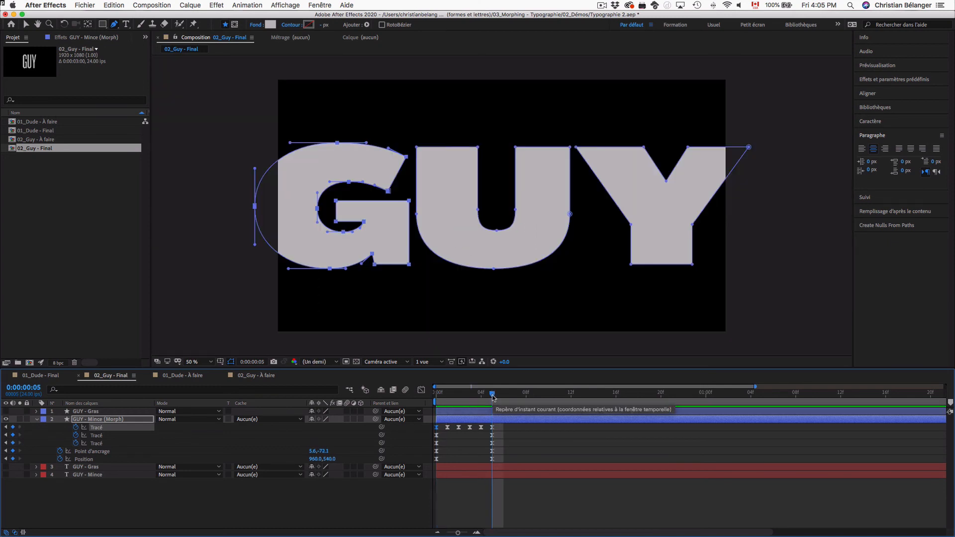
{"action": "left_click", "coordinate": [493, 427]}
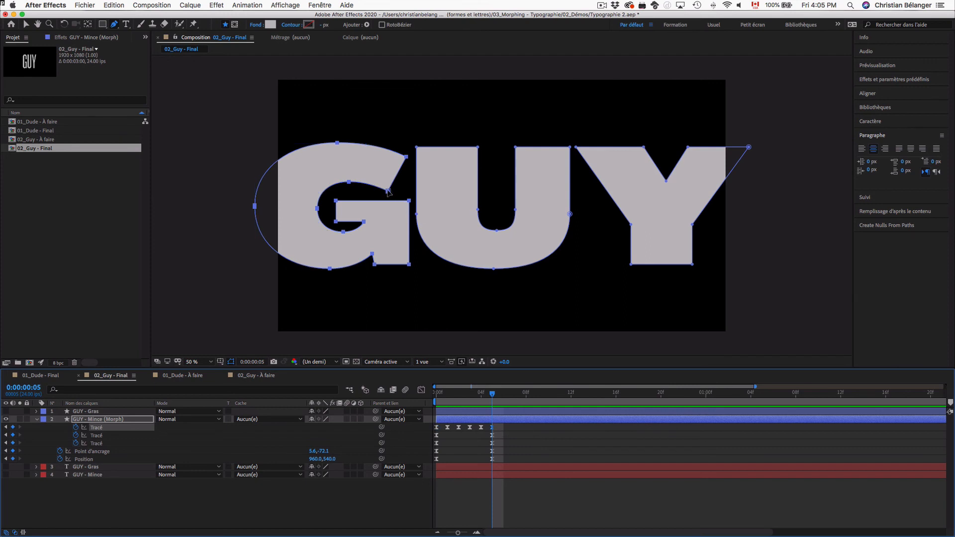
In 02_Guy - À faire, define the inner corner of the bold G's upper arm as its first vertex at 0:00:00:08
{"action": "double_click", "coordinate": [51, 140]}
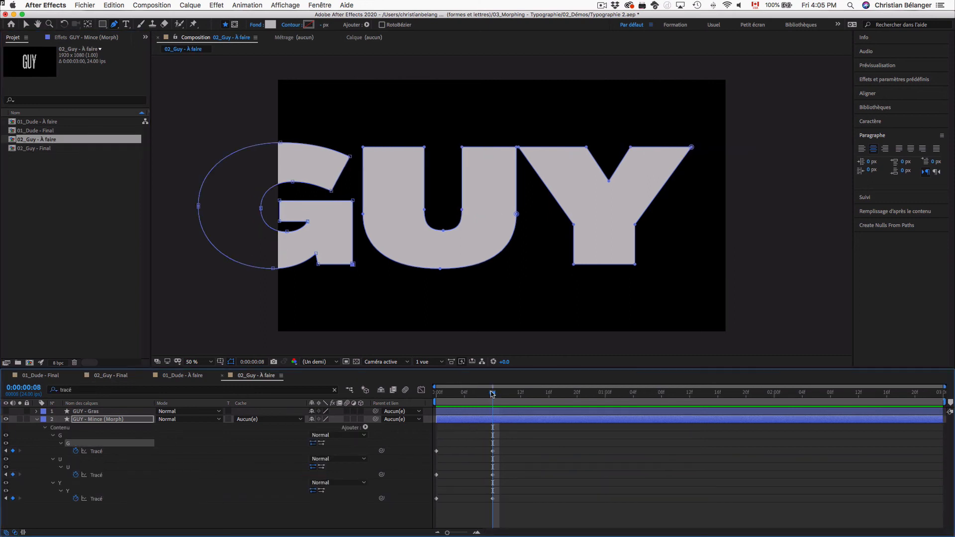
{"action": "left_click_drag", "start_coordinate": [492, 394], "coordinate": [403, 393]}
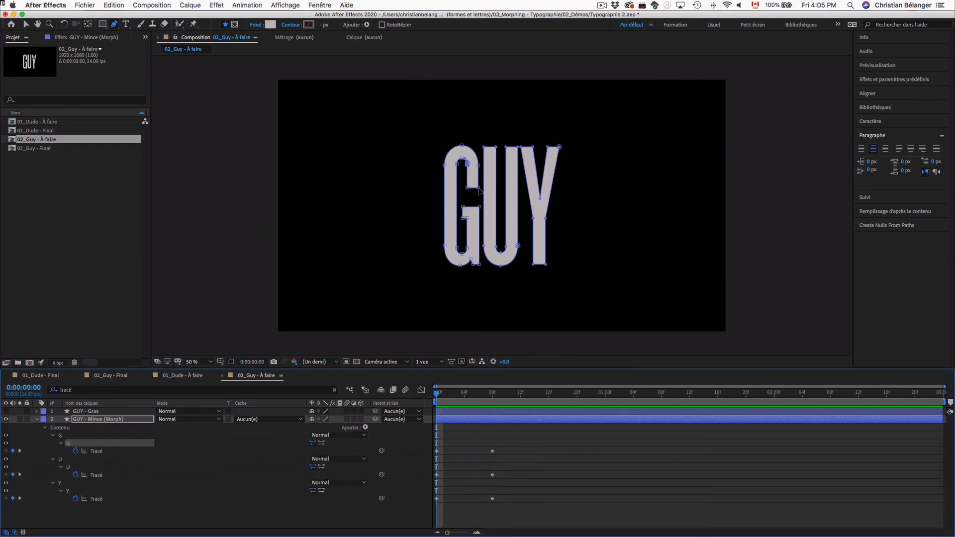
{"action": "left_click", "coordinate": [493, 394]}
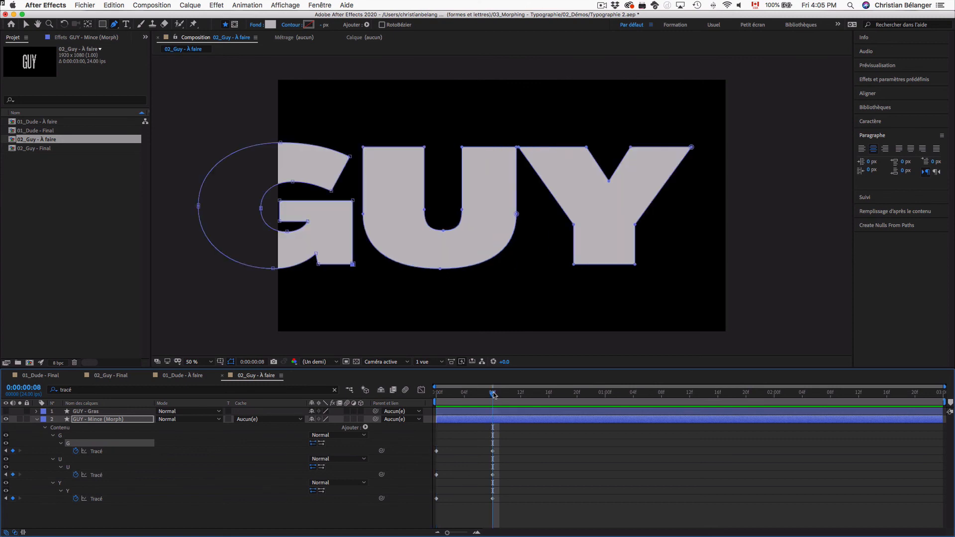
{"action": "right_click", "coordinate": [332, 193]}
{"action": "mouse_move", "coordinate": [343, 208]}
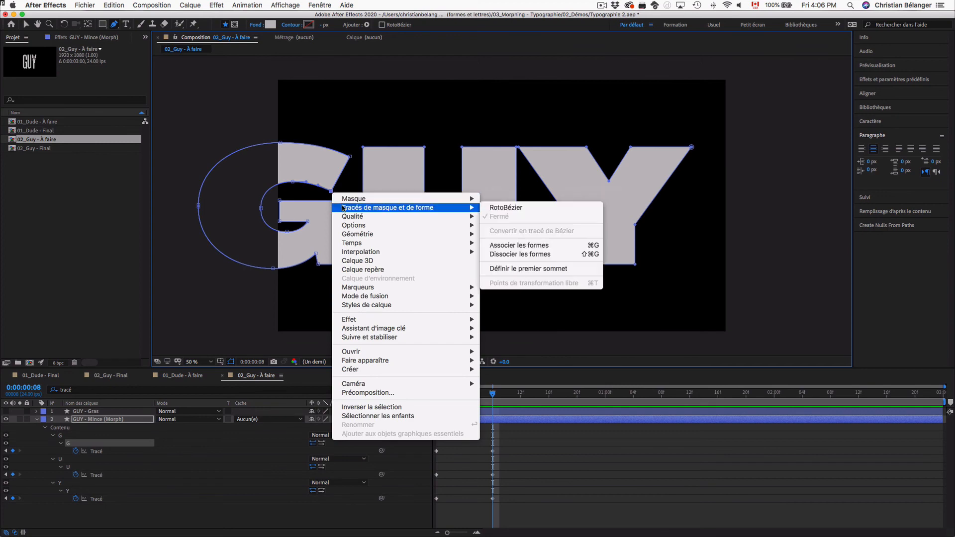
{"action": "left_click", "coordinate": [527, 269]}
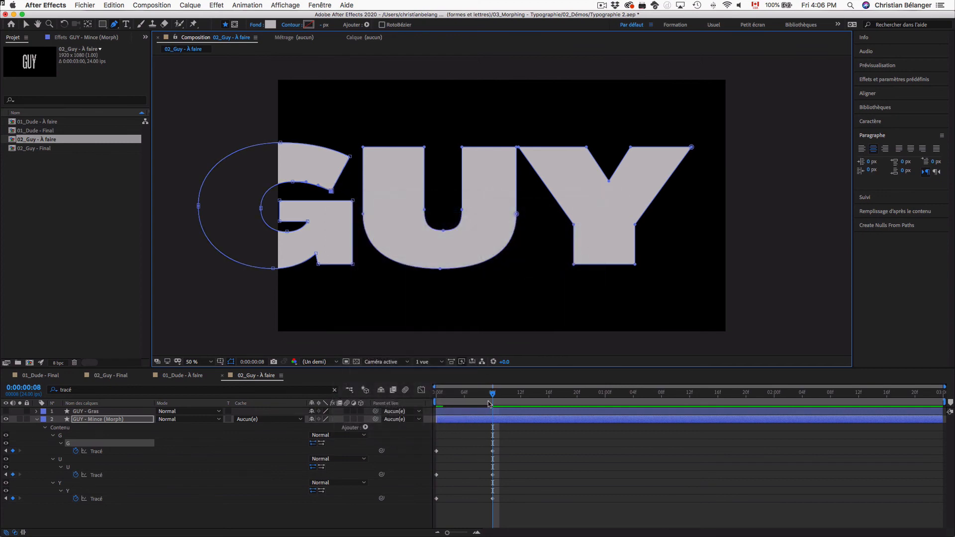
Deselect the layer and scrub between 0:00:00:00 and 0:00:00:08 to inspect the G's morph
{"action": "left_click", "coordinate": [492, 394]}
{"action": "left_click_drag", "start_coordinate": [491, 394], "coordinate": [458, 351]}
{"action": "left_click", "coordinate": [458, 482]}
{"action": "left_click", "coordinate": [442, 396]}
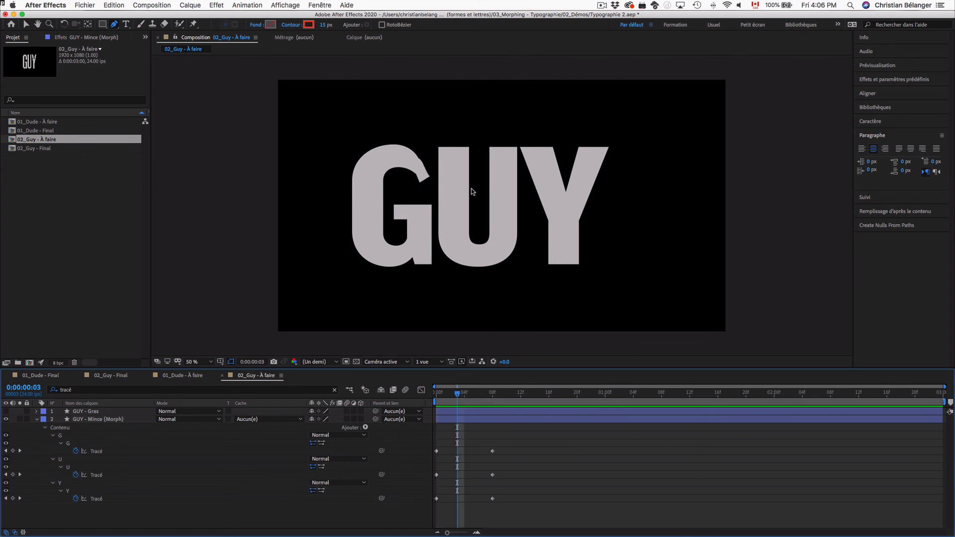
Add a Tracé keyframe for the G at 0:00:00:01 and smooth the outer curve of its upper arm by adjusting the point and handle
{"action": "key", "text": "."}
{"action": "left_click_drag", "start_coordinate": [454, 260], "coordinate": [460, 277]}
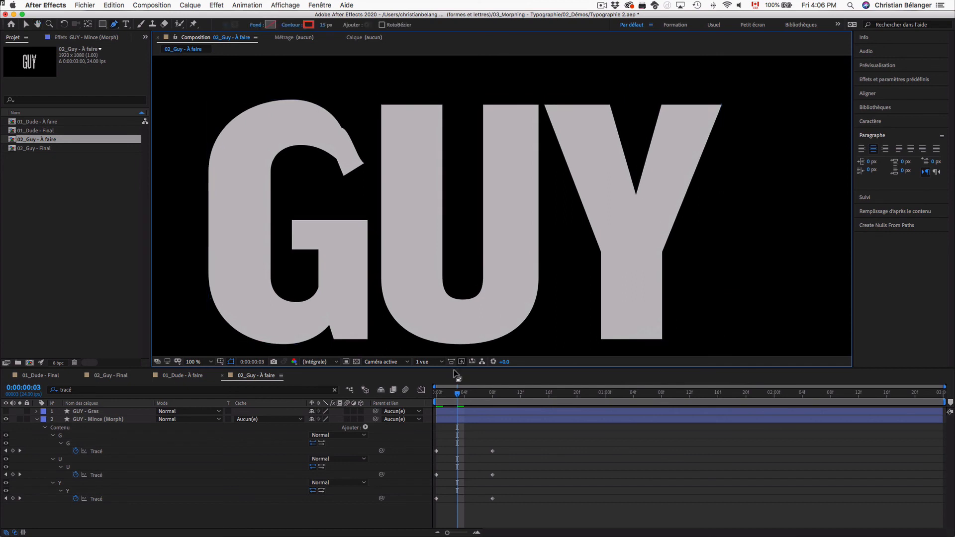
{"action": "mouse_move", "coordinate": [460, 396]}
{"action": "left_mouse_down"}
{"action": "mouse_move", "coordinate": [435, 397]}
{"action": "mouse_move", "coordinate": [444, 396]}
{"action": "left_mouse_up"}
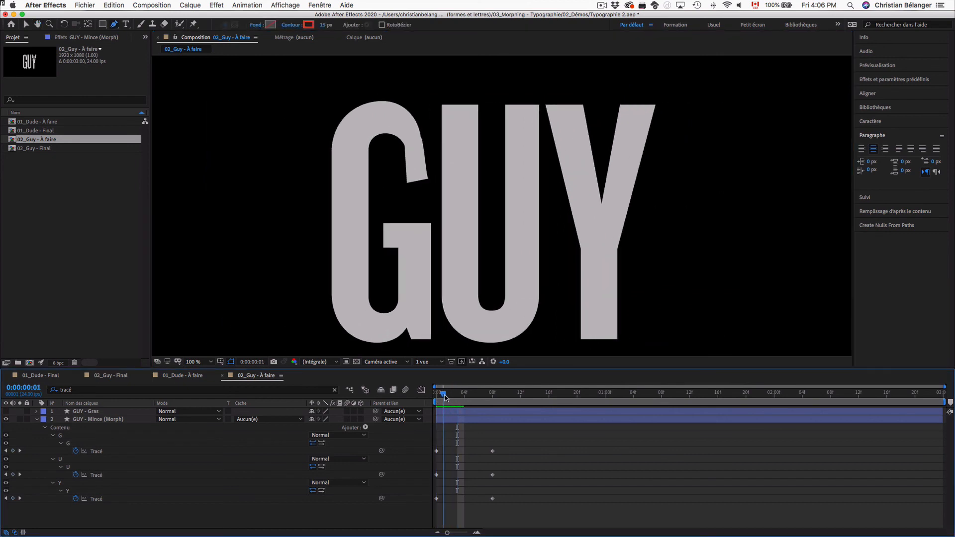
{"action": "left_click", "coordinate": [13, 451]}
{"action": "left_click", "coordinate": [421, 137]}
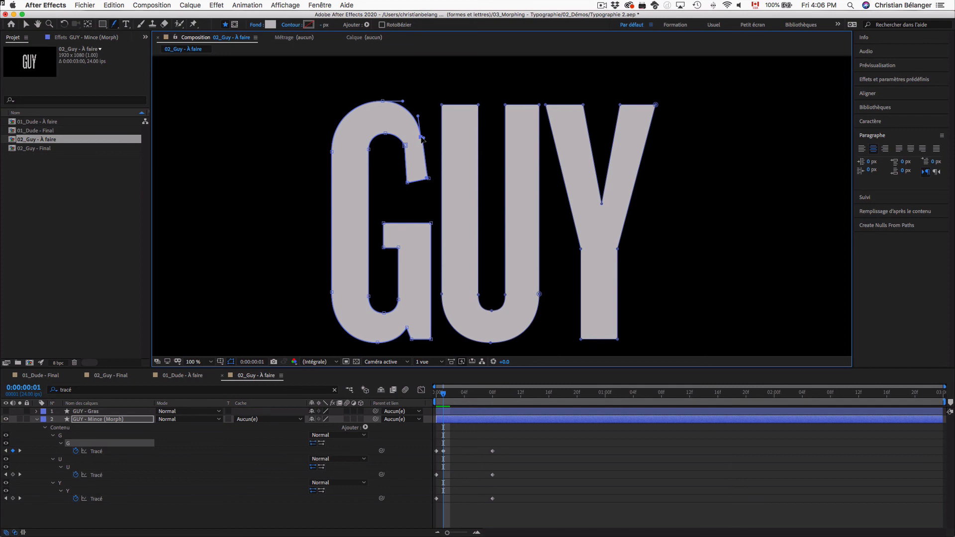
{"action": "mouse_move", "coordinate": [421, 139]}
{"action": "left_mouse_down"}
{"action": "mouse_move", "coordinate": [418, 124]}
{"action": "mouse_move", "coordinate": [422, 132]}
{"action": "left_mouse_up"}
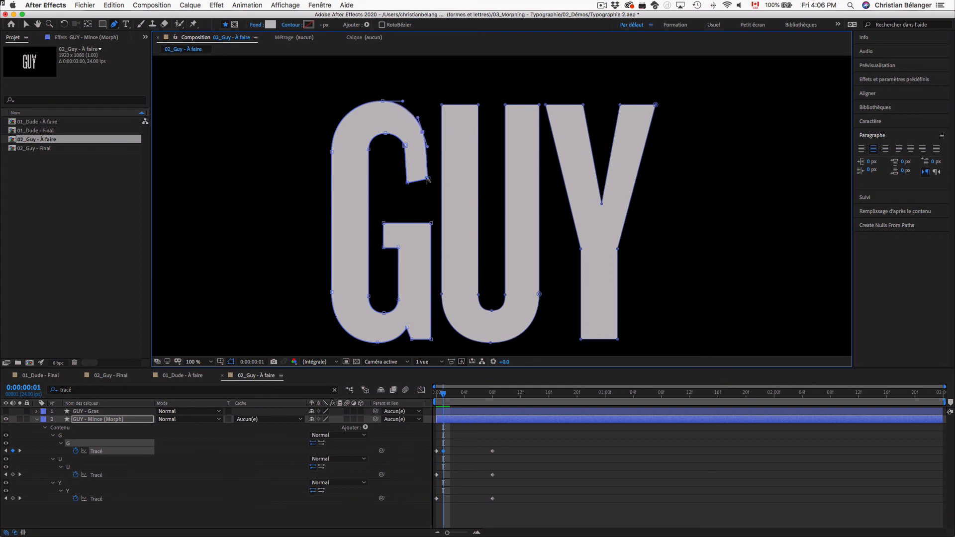
{"action": "left_click_drag", "start_coordinate": [425, 179], "coordinate": [429, 170]}
{"action": "left_click", "coordinate": [475, 515]}
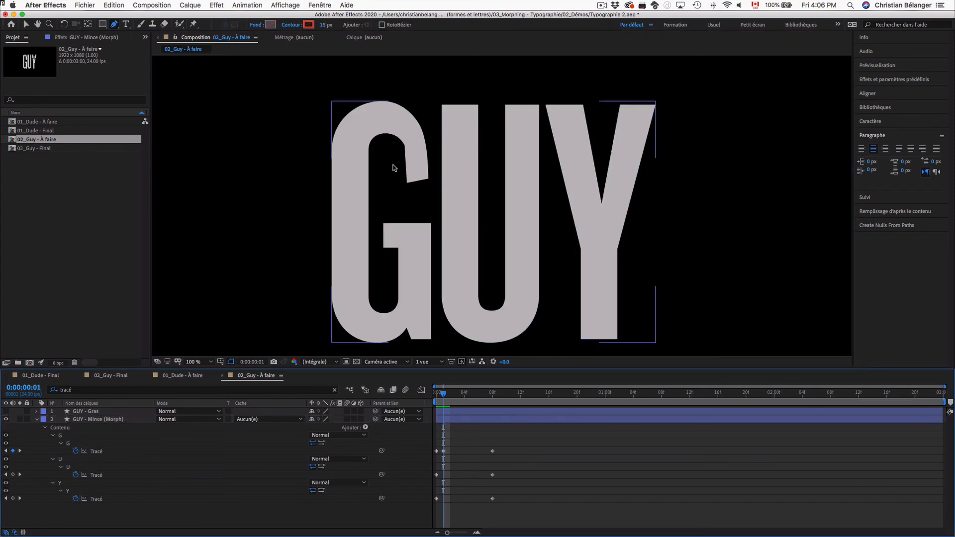
Inspect the G's inner upper curve point at 0:00:00:01, and check its shape up to 0:00:00:03
{"action": "left_click", "coordinate": [444, 452]}
{"action": "left_click", "coordinate": [406, 146]}
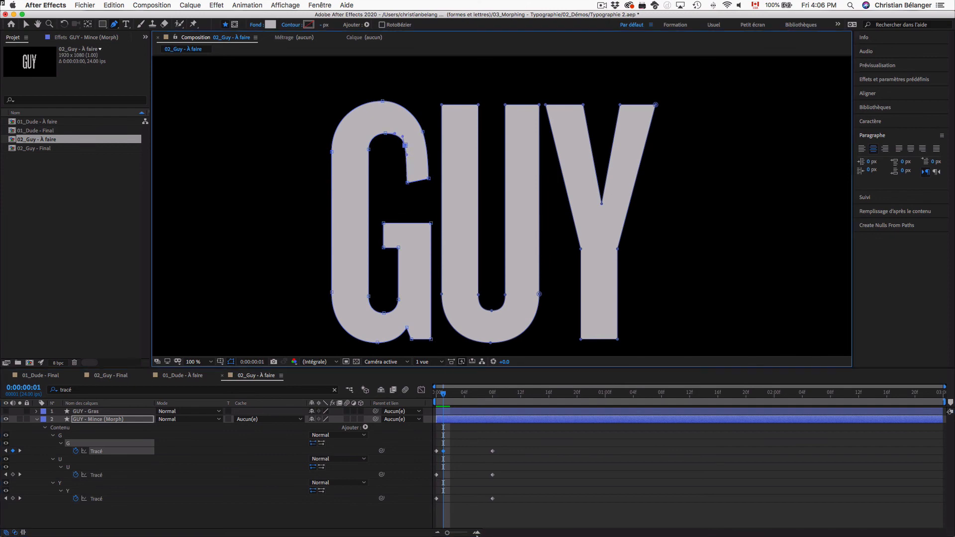
{"action": "left_click", "coordinate": [479, 513]}
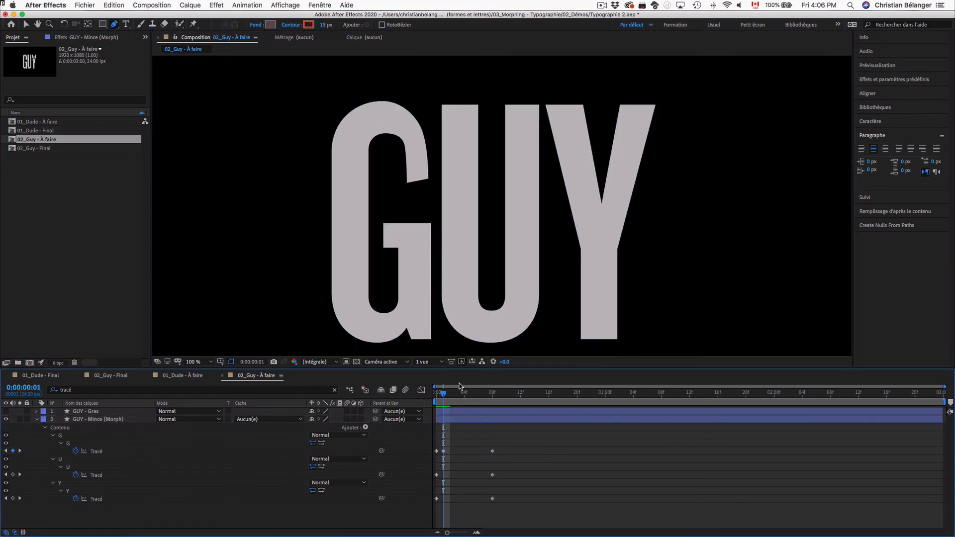
{"action": "mouse_move", "coordinate": [444, 397]}
{"action": "left_mouse_down"}
{"action": "mouse_move", "coordinate": [472, 400]}
{"action": "mouse_move", "coordinate": [457, 396]}
{"action": "left_mouse_up"}
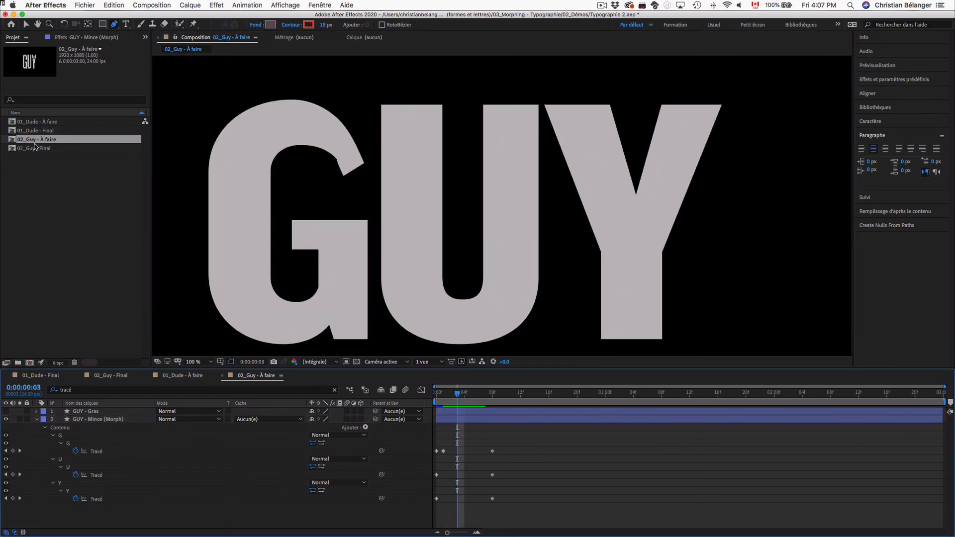
Open 02_Guy - Final and examine the G's intermediate Tracé keyframes frame by frame from 0:00:00:00
{"action": "double_click", "coordinate": [35, 148]}
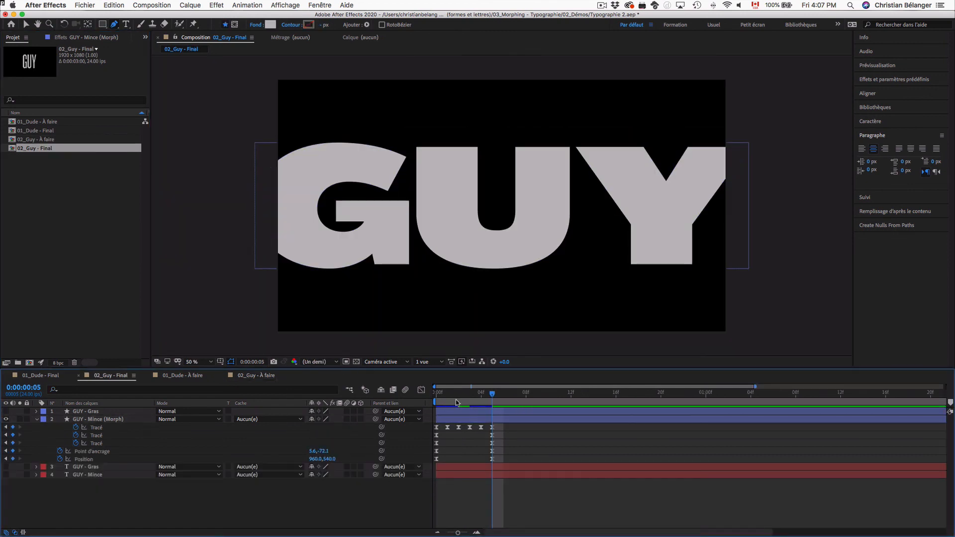
{"action": "left_click", "coordinate": [434, 395]}
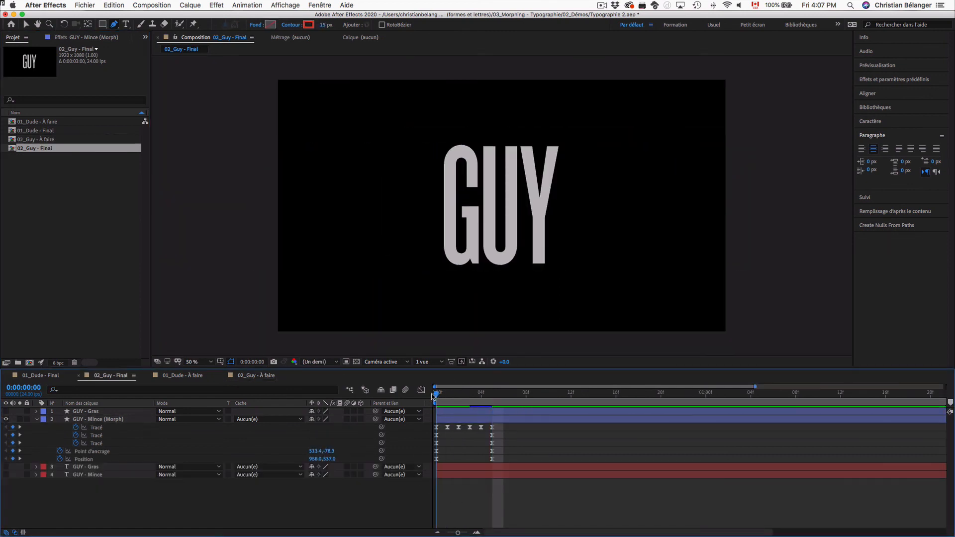
{"action": "key", "text": "Page_Down"}
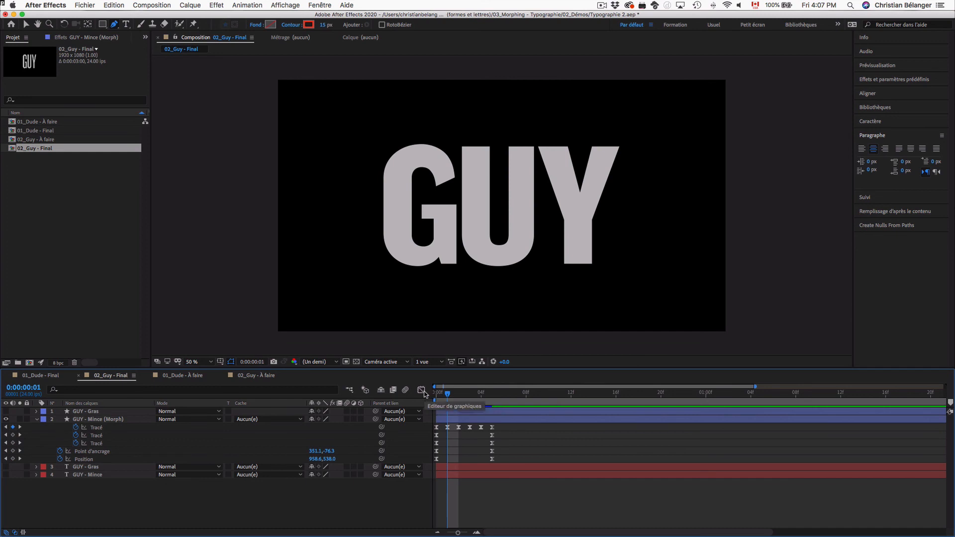
{"action": "key", "text": "Page_Down"}
{"action": "key", "text": "Page_Down"}
{"action": "key", "text": "Page_Down"}
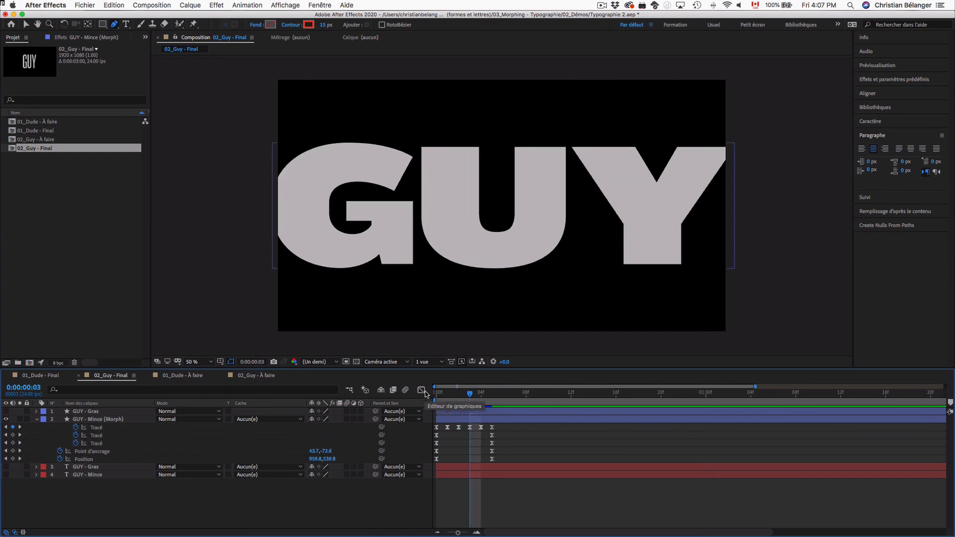
{"action": "key", "text": "Page_Up"}
{"action": "key", "text": "Page_Up"}
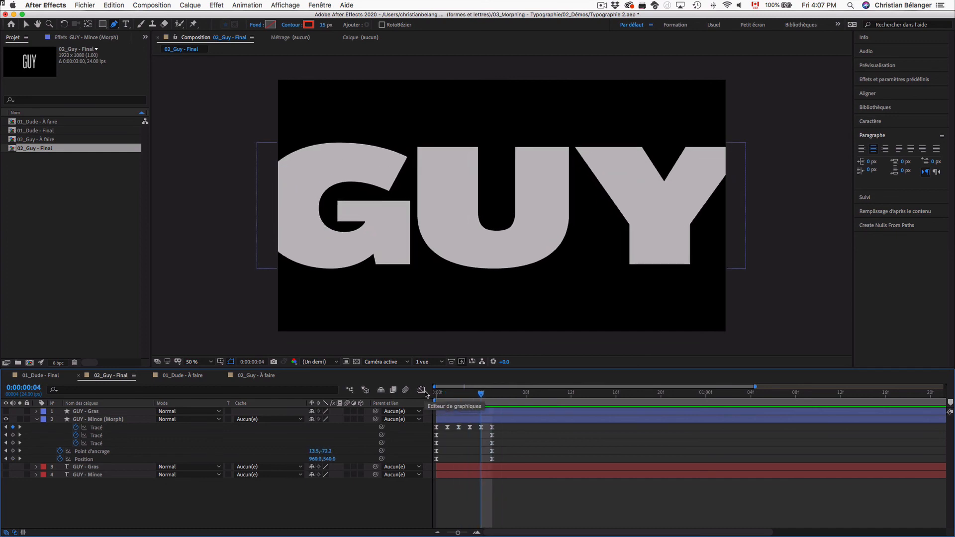
{"action": "key", "text": "Page_Up"}
{"action": "key", "text": "Page_Up"}
Play the preview of the finished morph in 02_Guy - Final several times from 0:00:00:00
{"action": "key", "text": "space"}
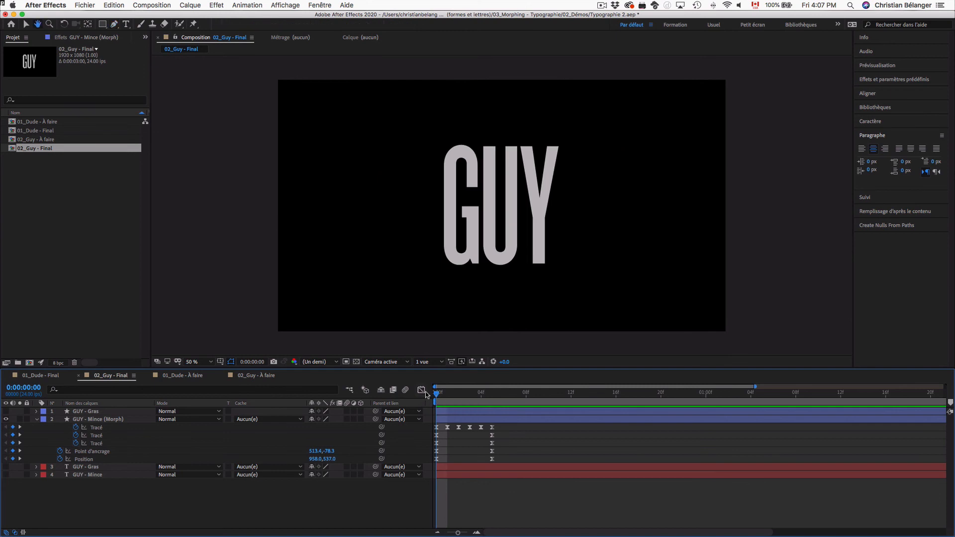
{"action": "key", "text": "space"}
{"action": "key", "text": "space"}
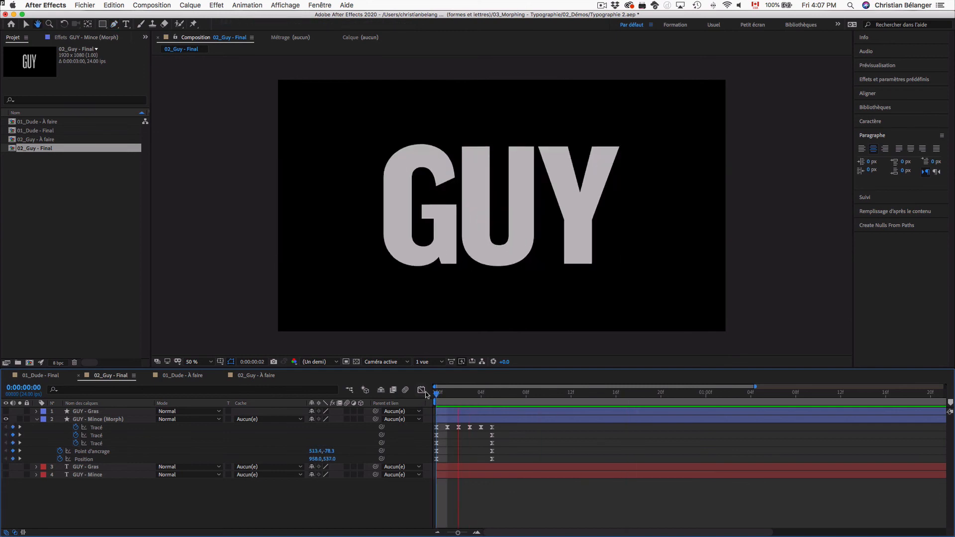
{"action": "key", "text": "space"}
{"action": "key", "text": "space"}
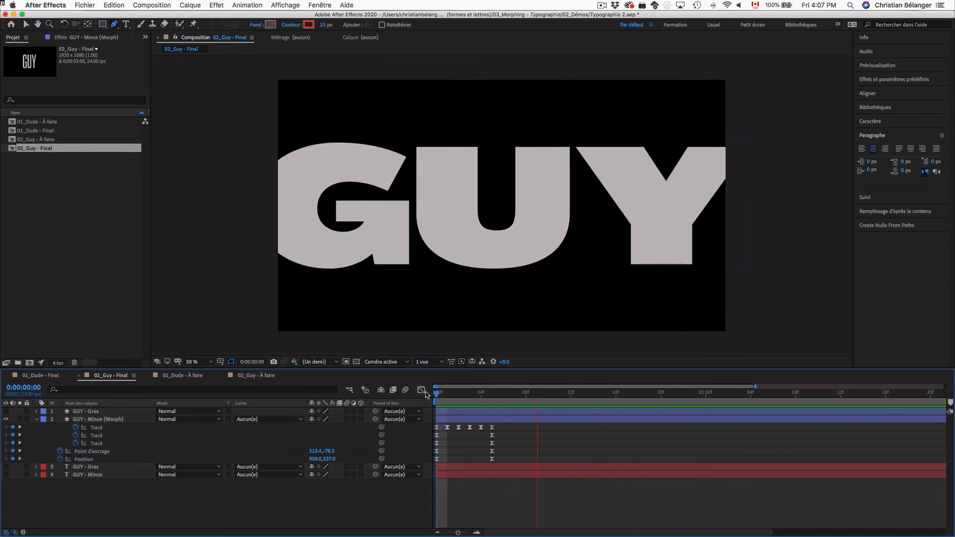
{"action": "key", "text": "space"}
{"action": "key", "text": "space"}
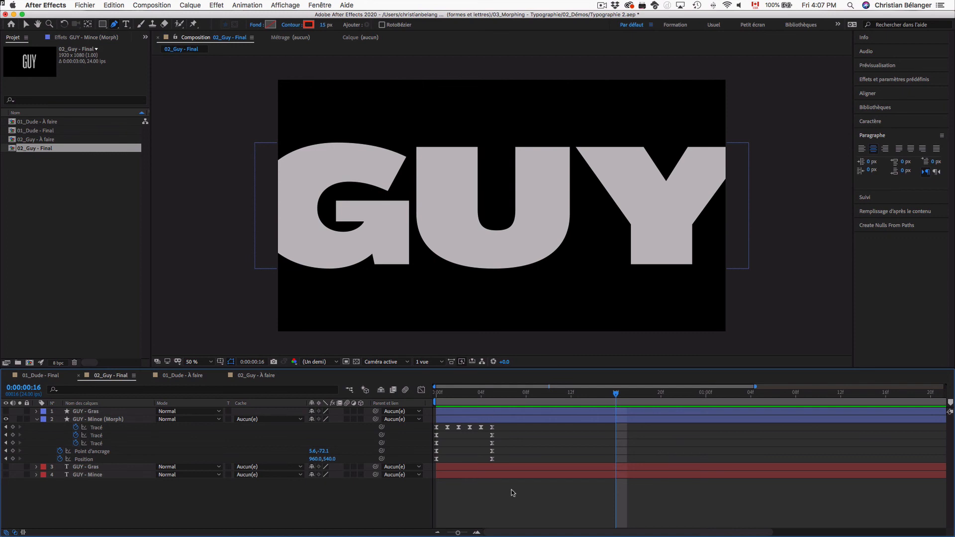
{"action": "key", "text": "space"}
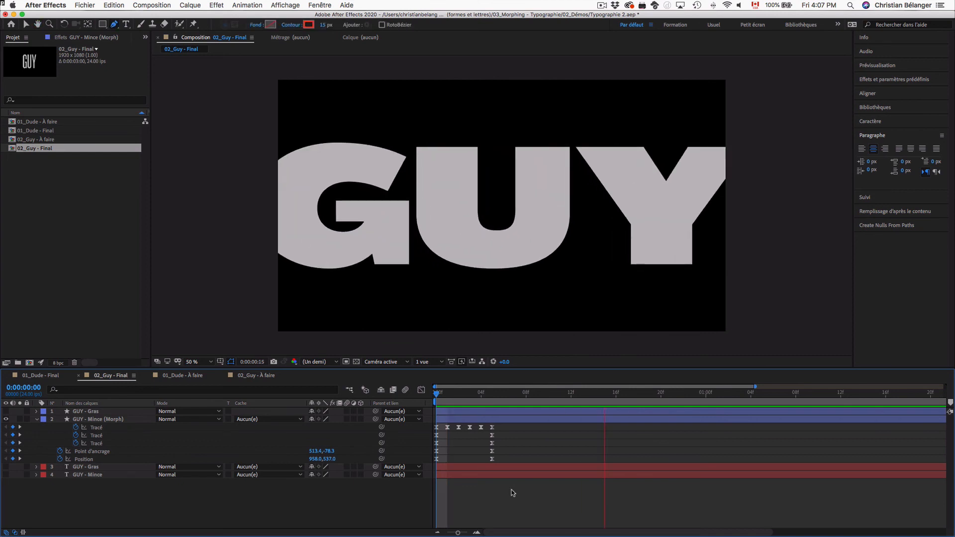
{"action": "key", "text": "space"}
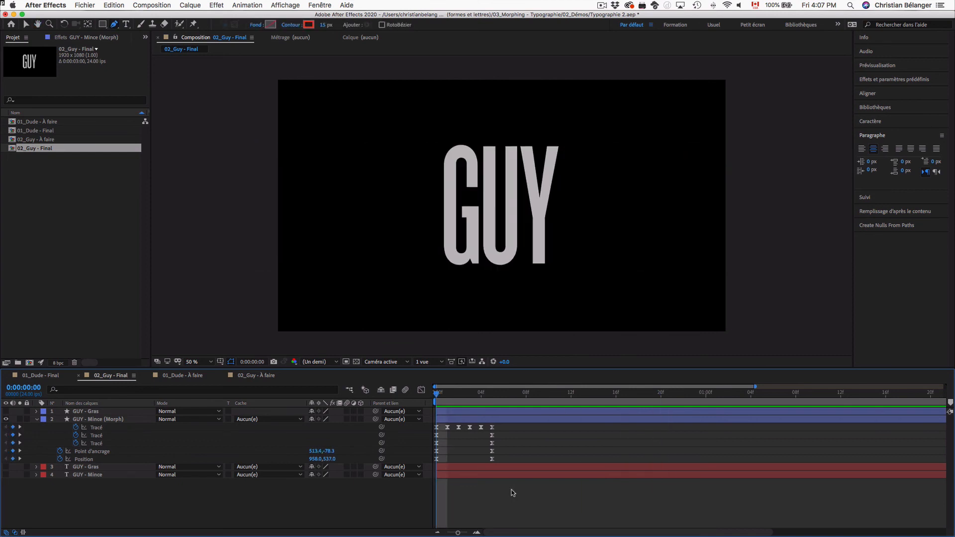